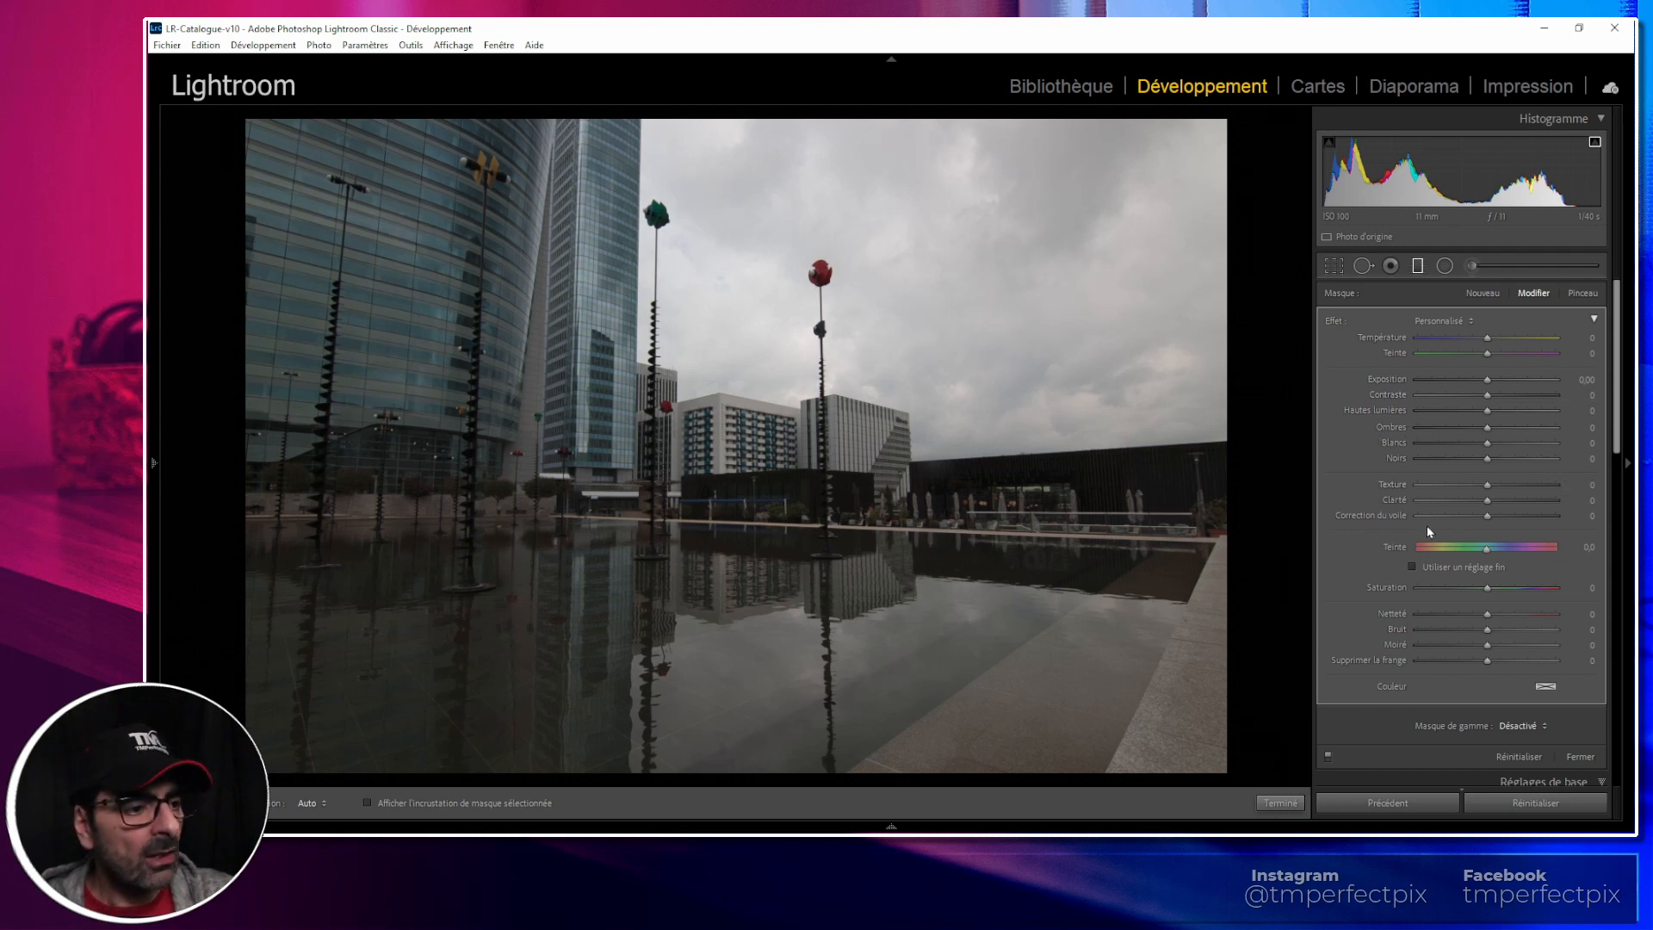
Step: Tint the graduated filter over the sky green with hue 125 and saturation 62%, and narrow its transition band
{"action": "left_click", "coordinate": [1545, 688]}
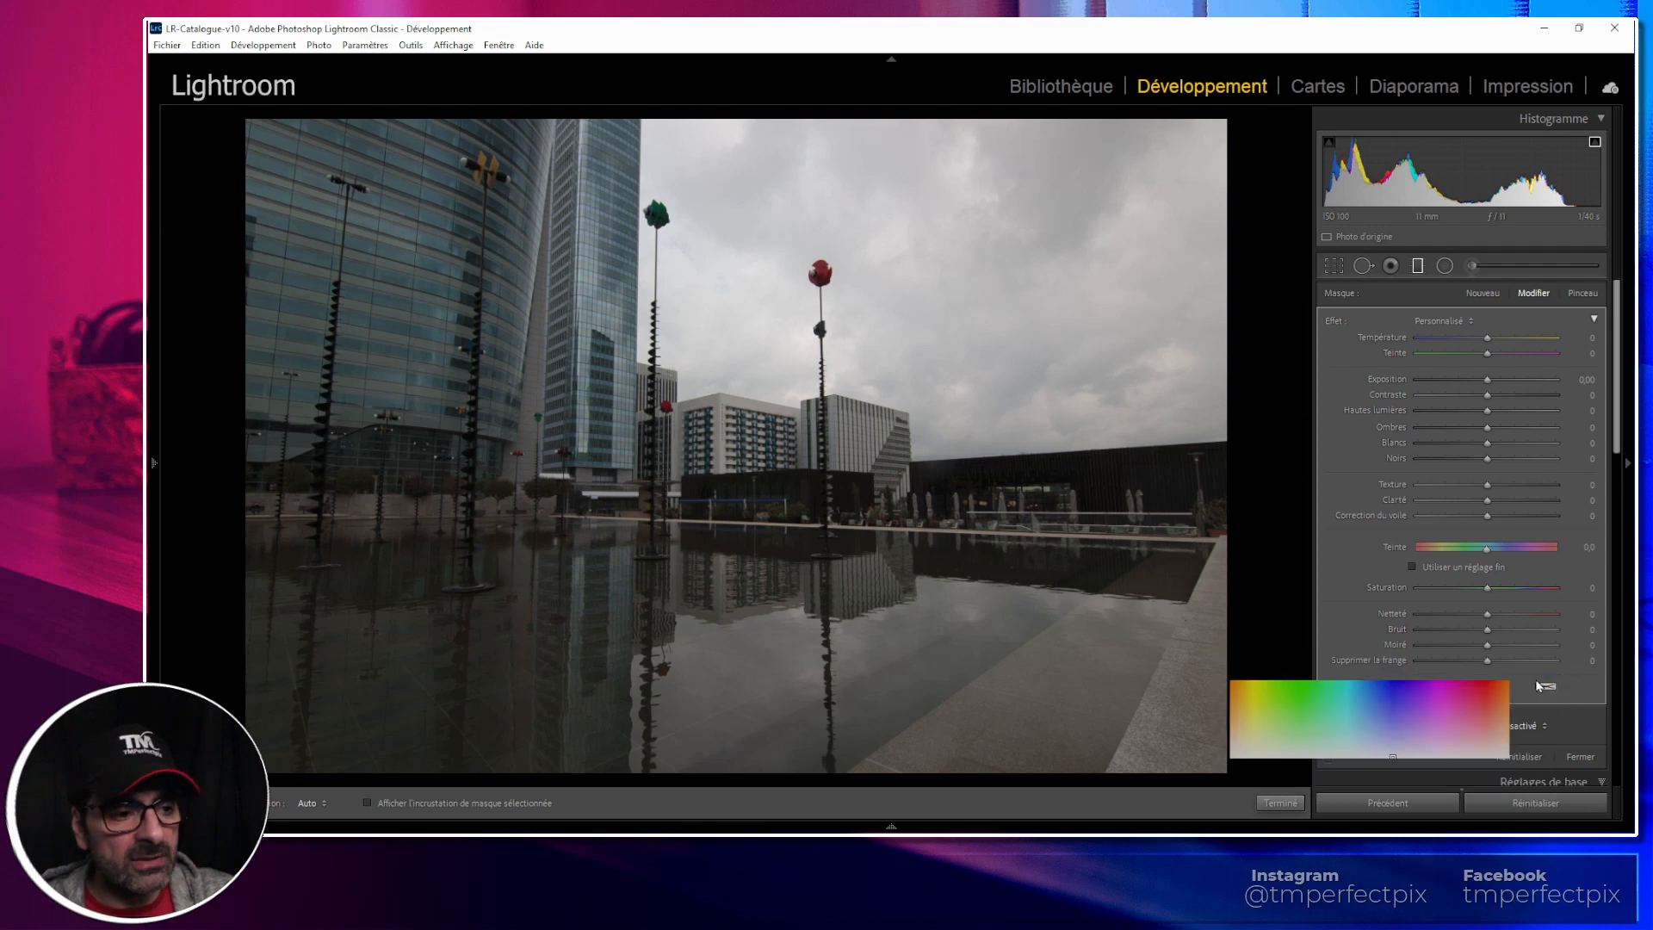
{"action": "left_click", "coordinate": [1390, 697]}
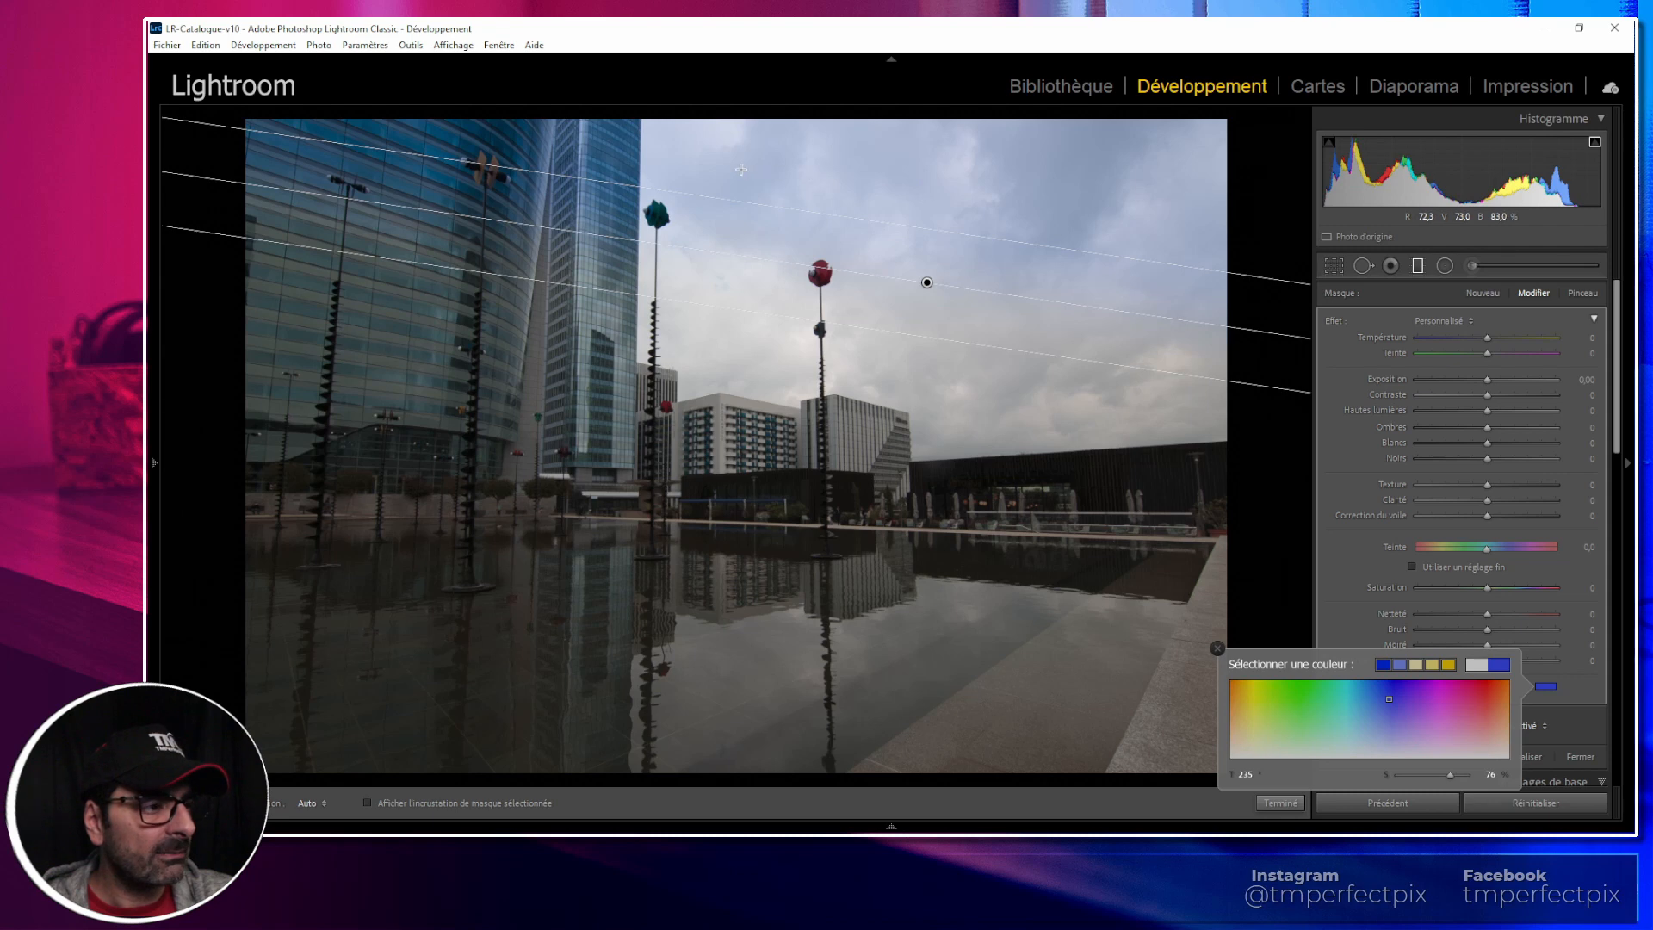
{"action": "left_click", "coordinate": [1304, 709]}
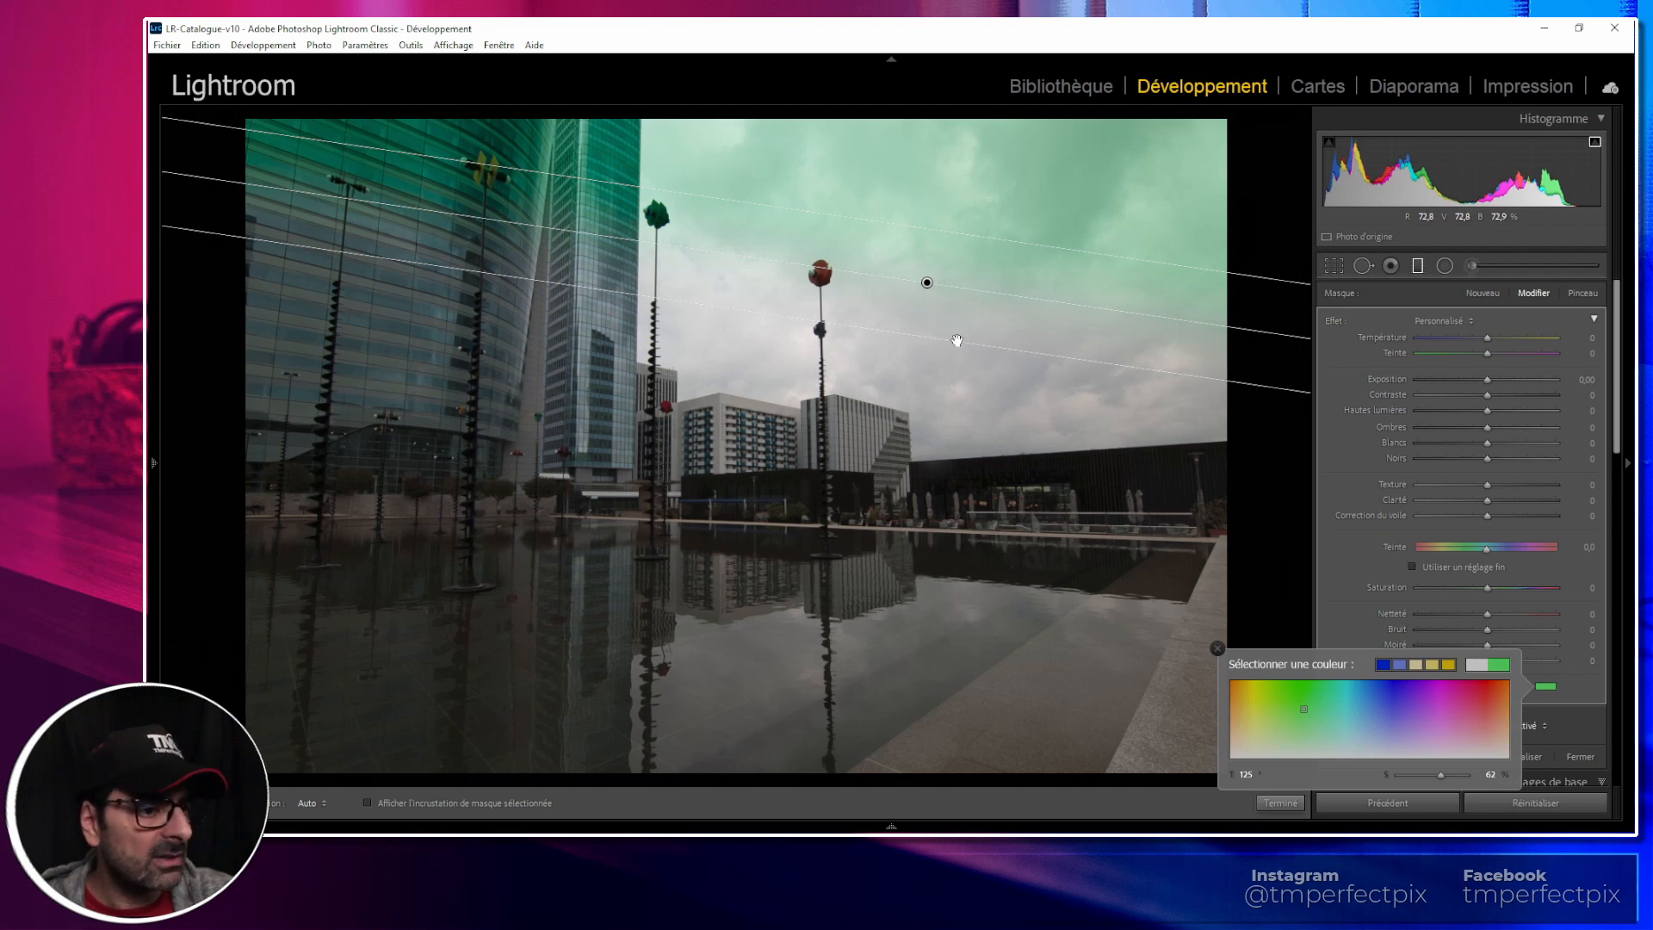
{"action": "left_click_drag", "start_coordinate": [956, 340], "coordinate": [932, 309]}
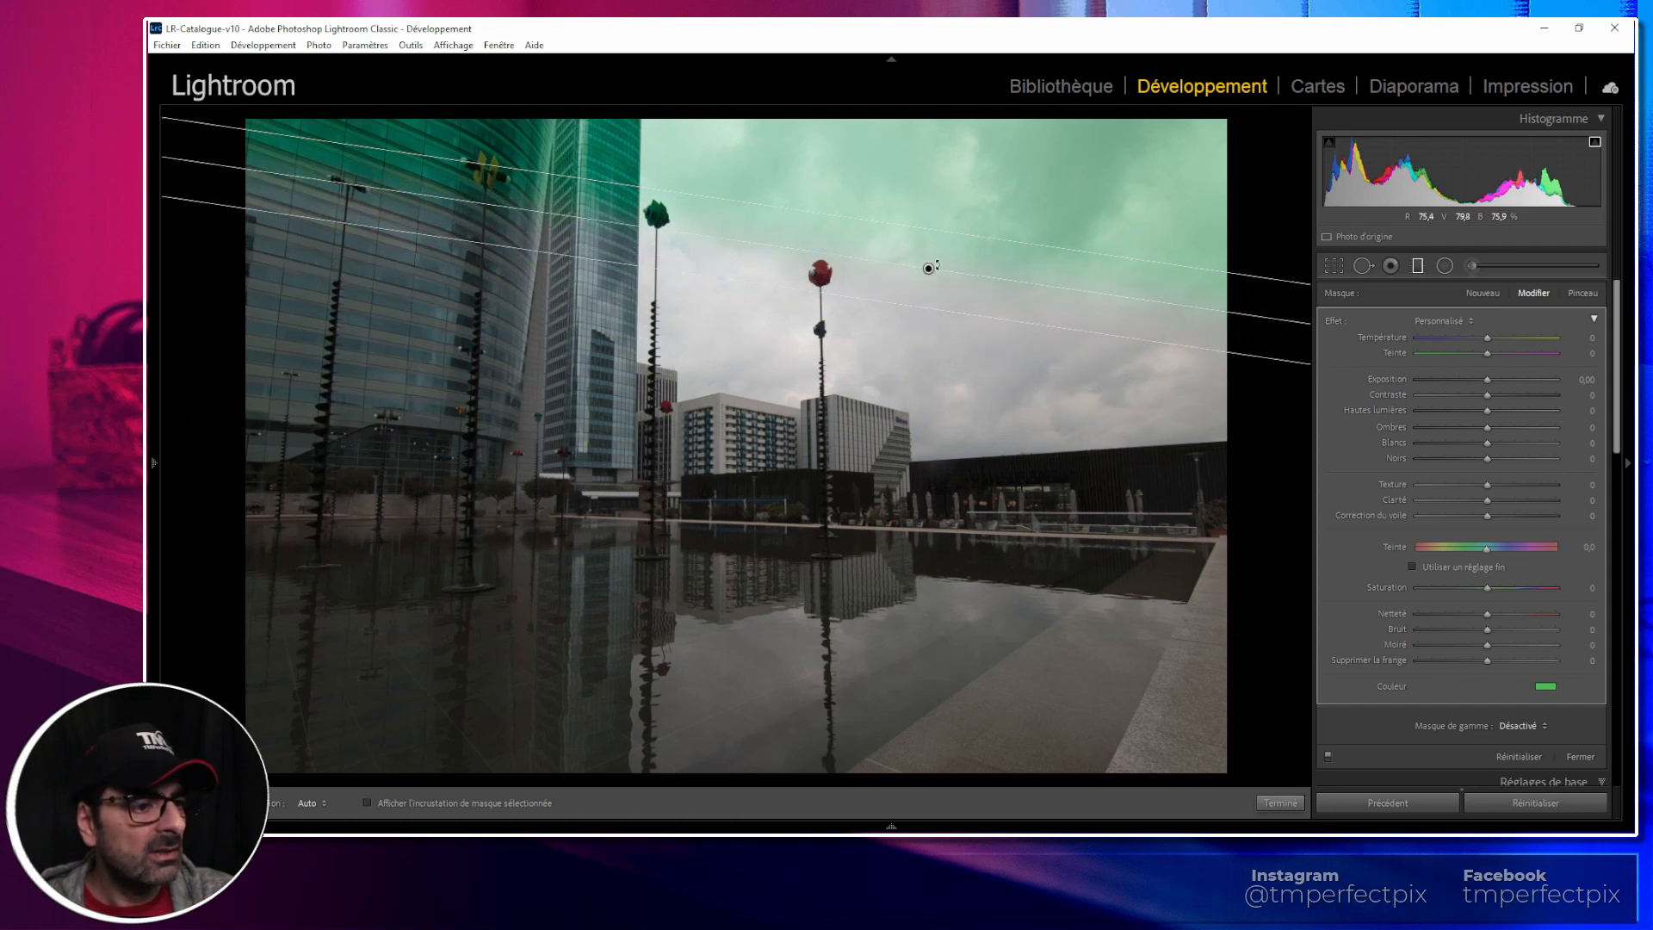
Step: Shrink the application window and sample the orange-red sunset cloud in the desktop picture behind it as the graduated filter's colour
{"action": "left_click", "coordinate": [1546, 687]}
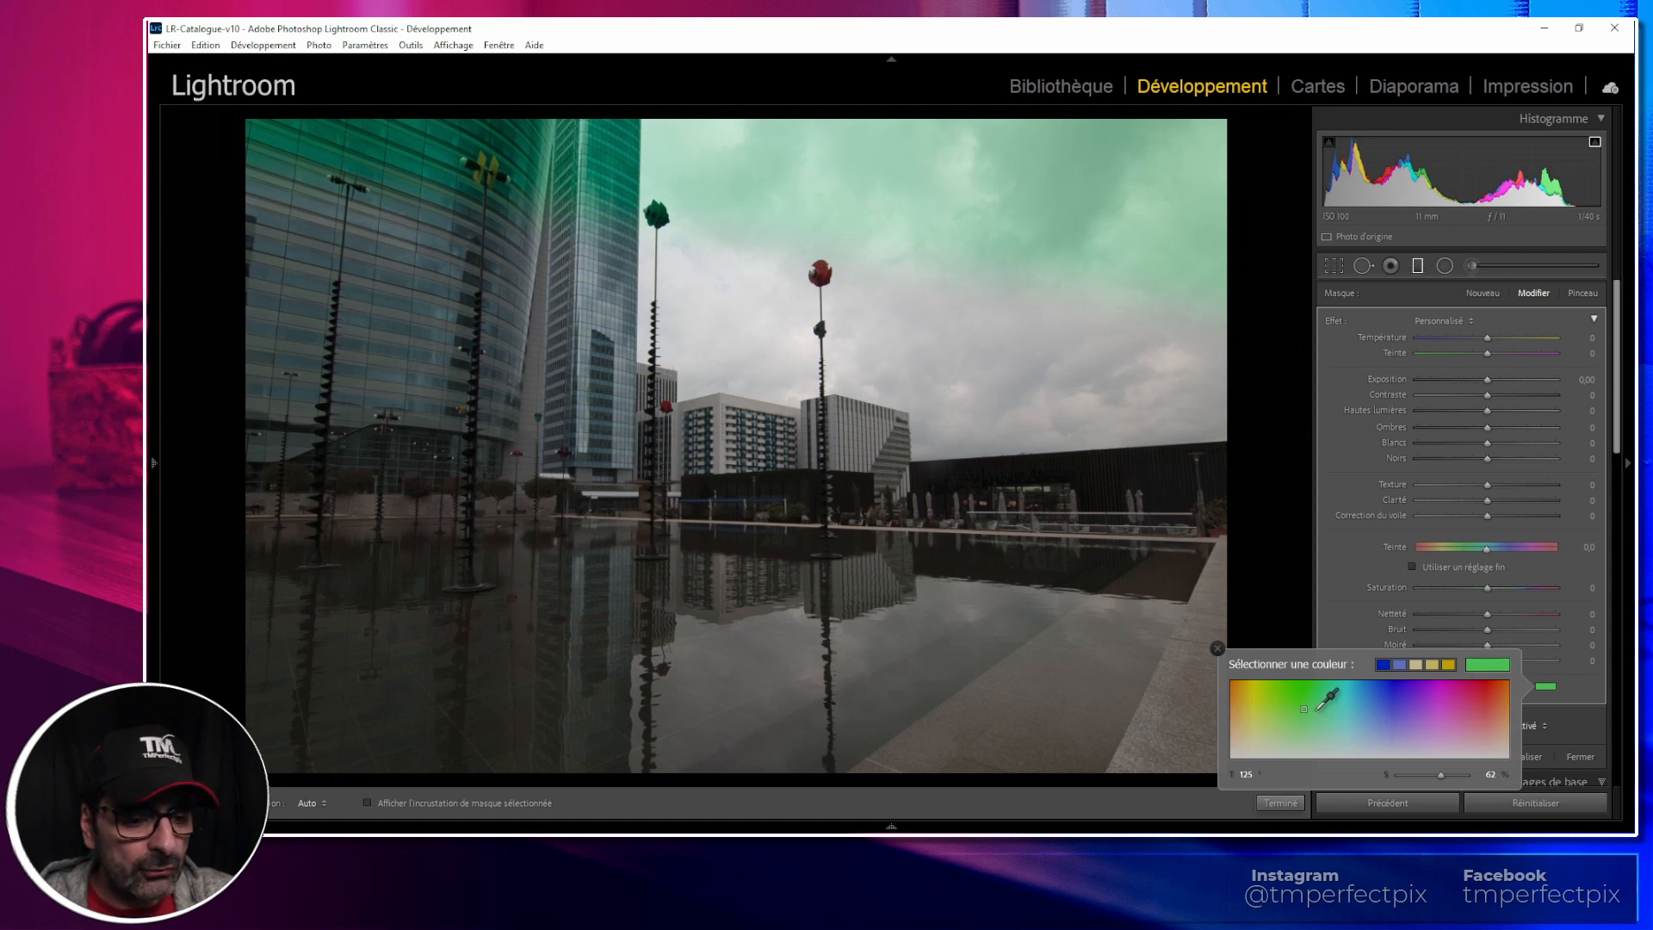
{"action": "left_click", "coordinate": [1569, 694]}
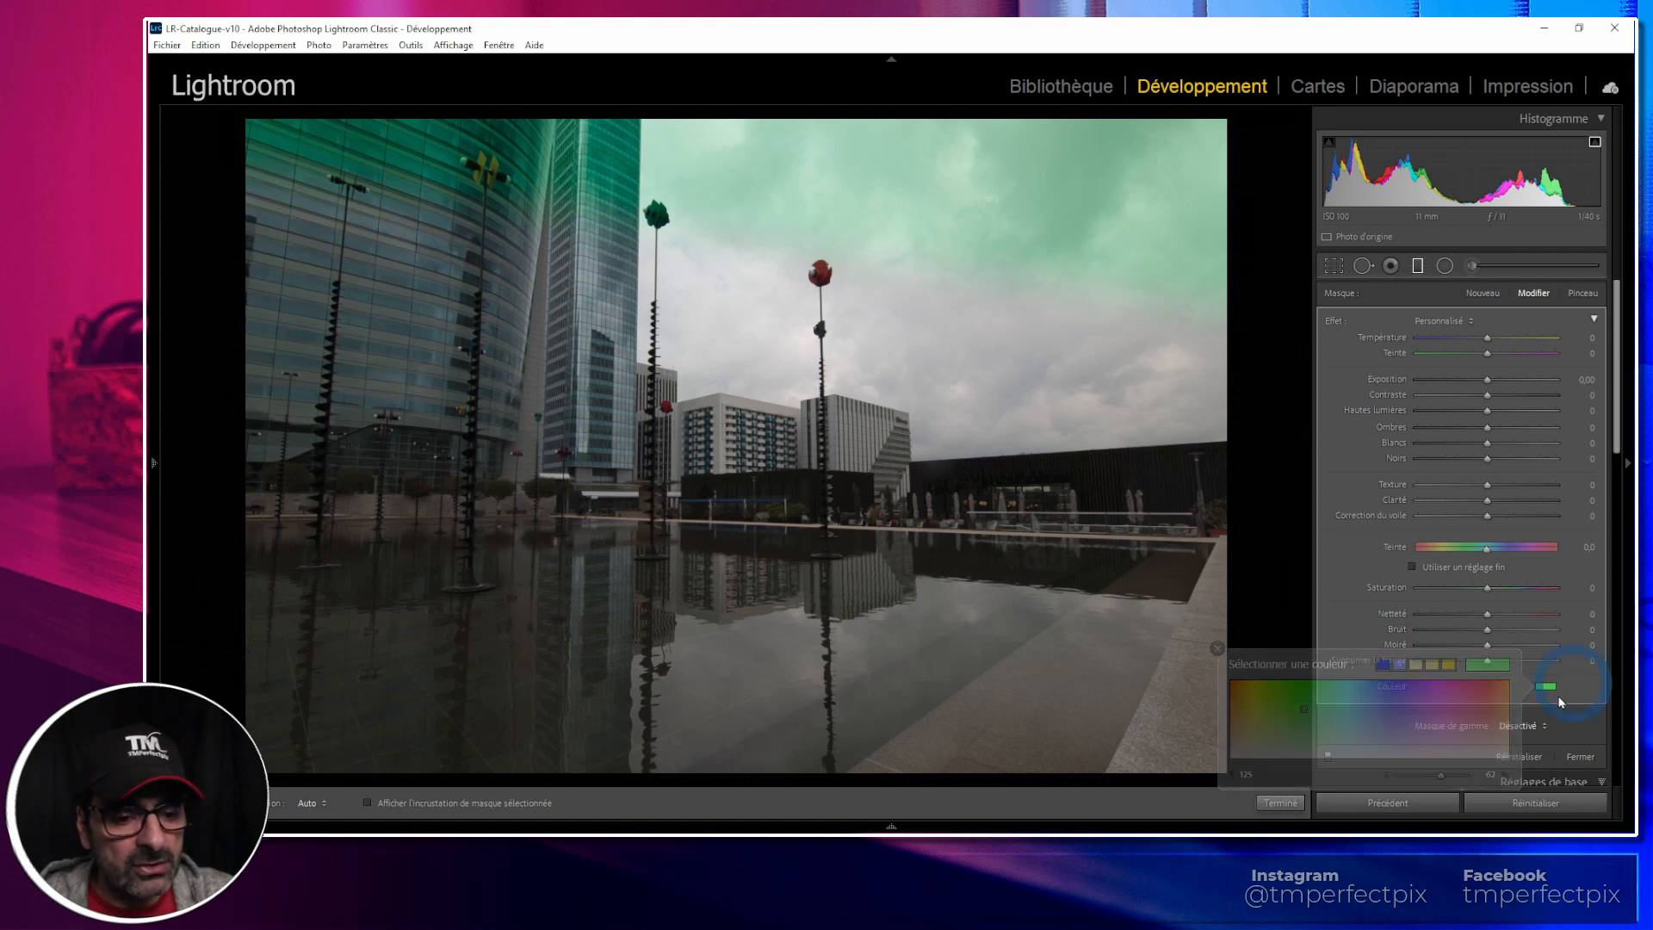
{"action": "left_click", "coordinate": [1580, 28]}
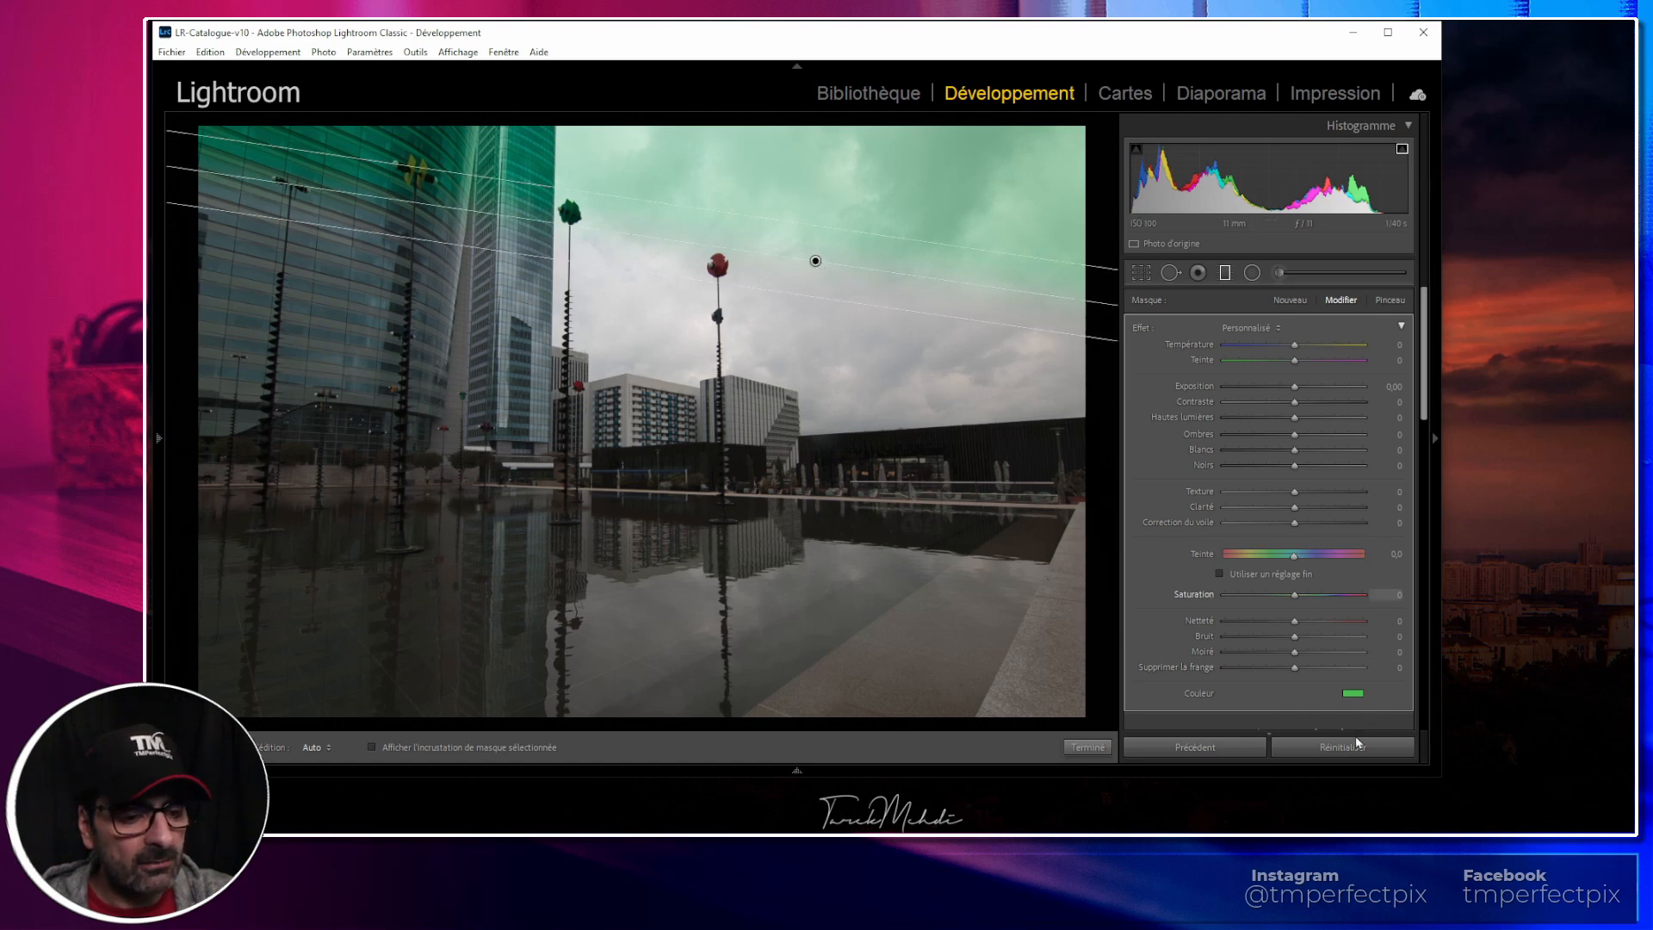
{"action": "left_click", "coordinate": [1352, 694]}
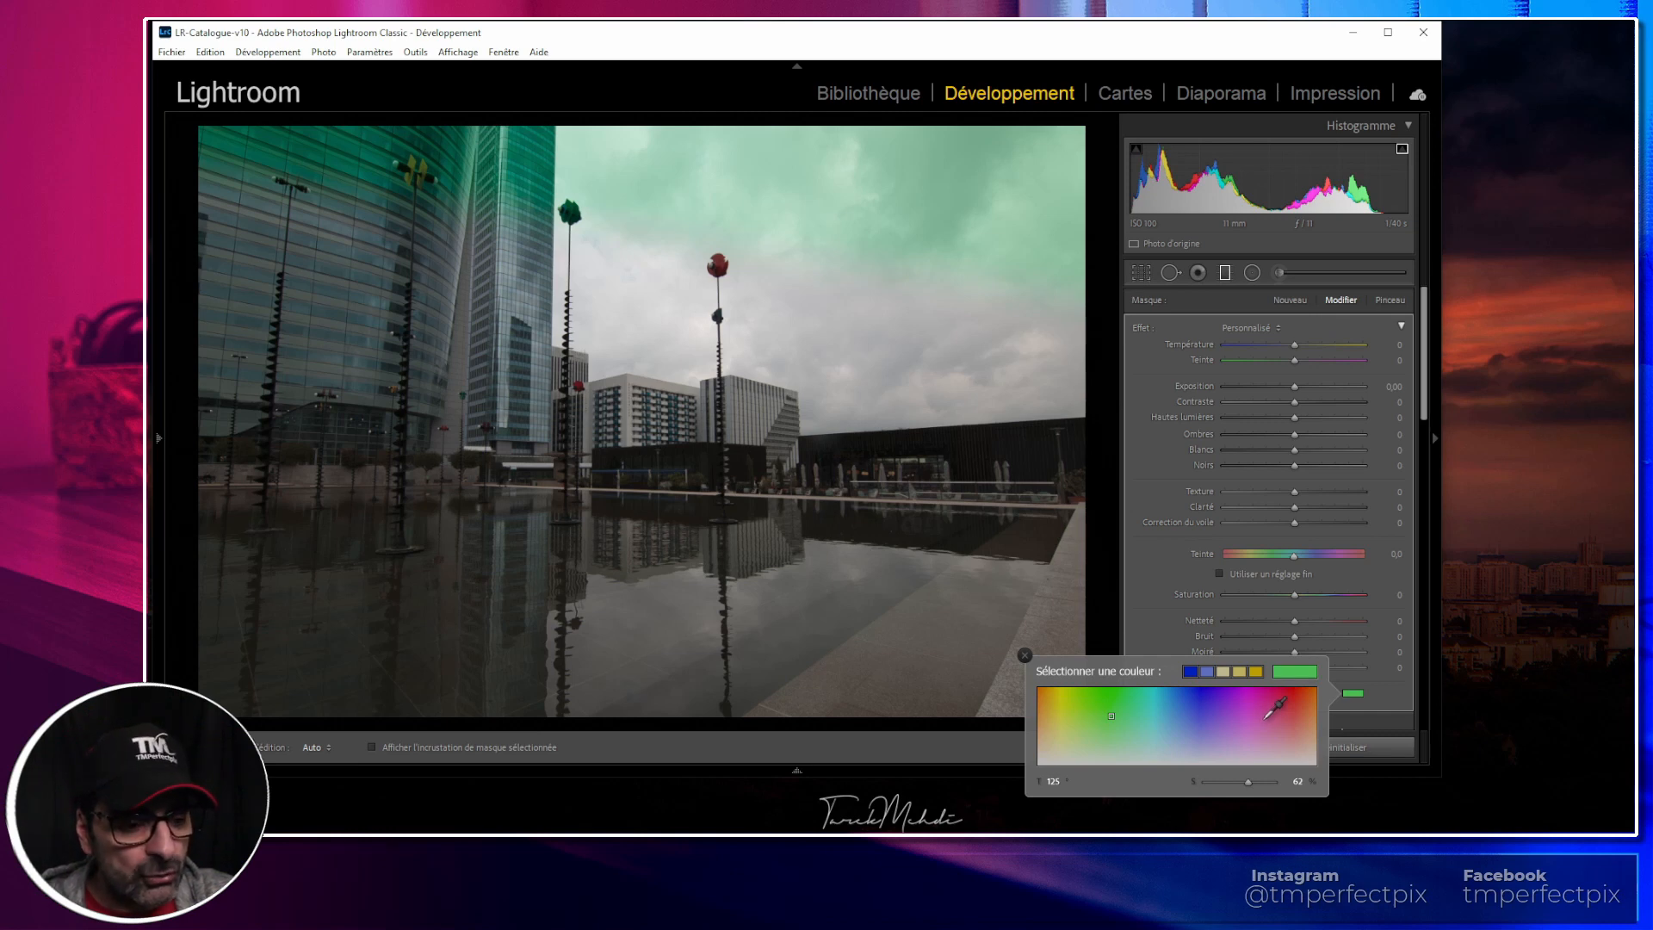
{"action": "left_click_drag", "start_coordinate": [1264, 718], "coordinate": [1452, 700]}
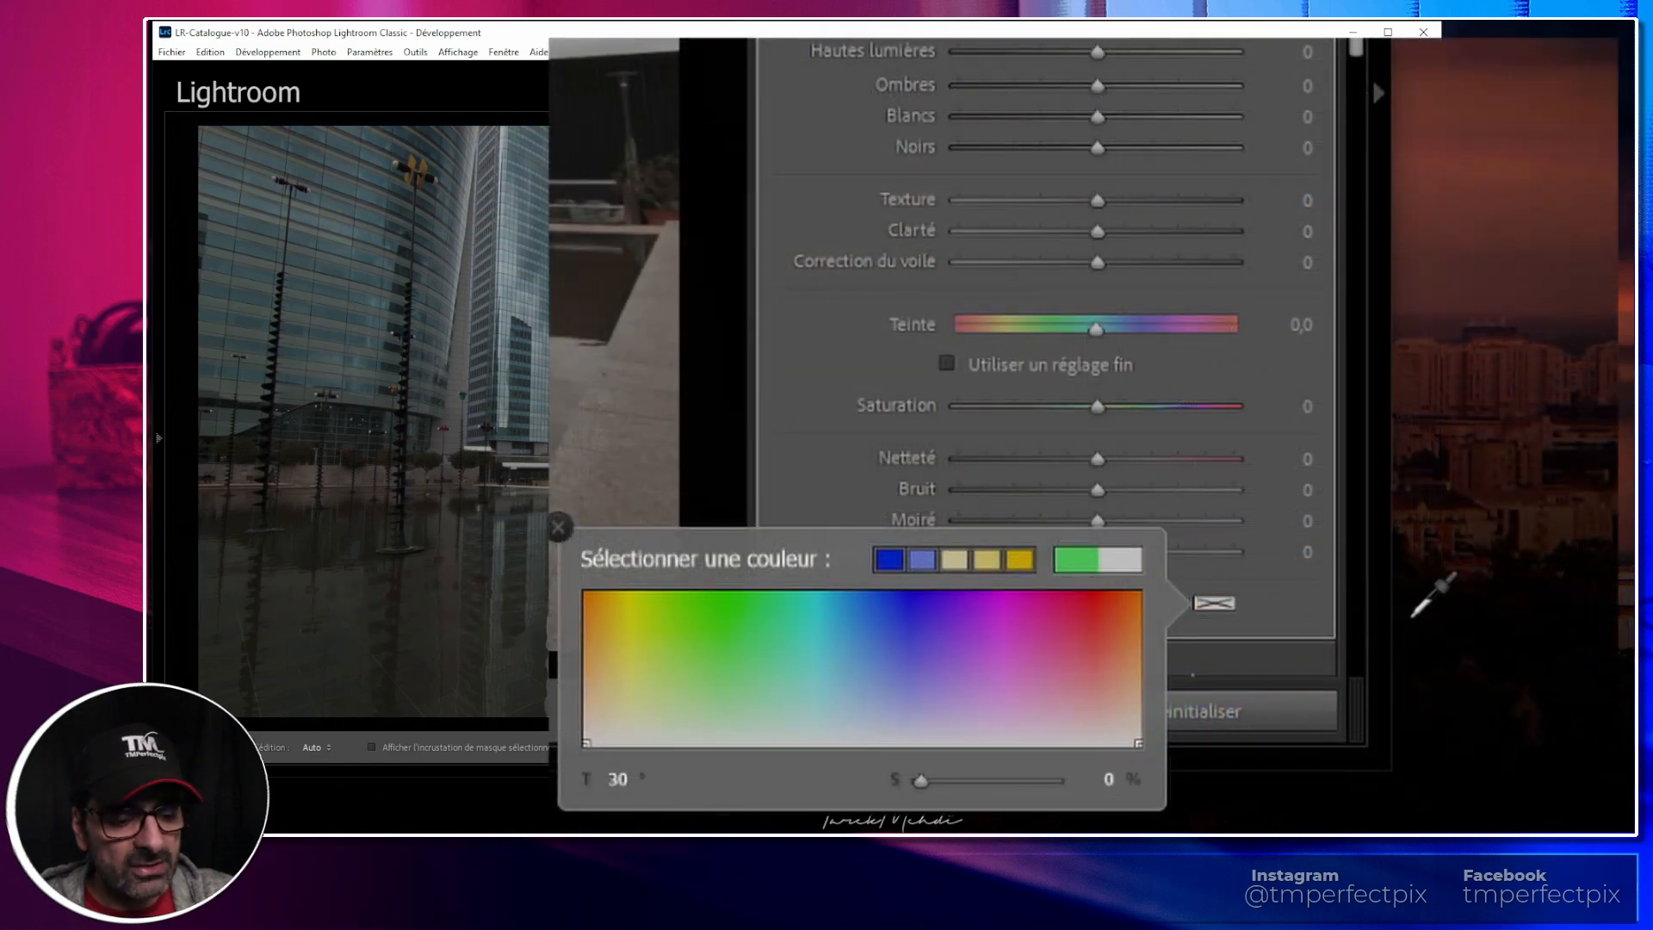
{"action": "left_click_drag", "start_coordinate": [1413, 616], "coordinate": [1485, 339]}
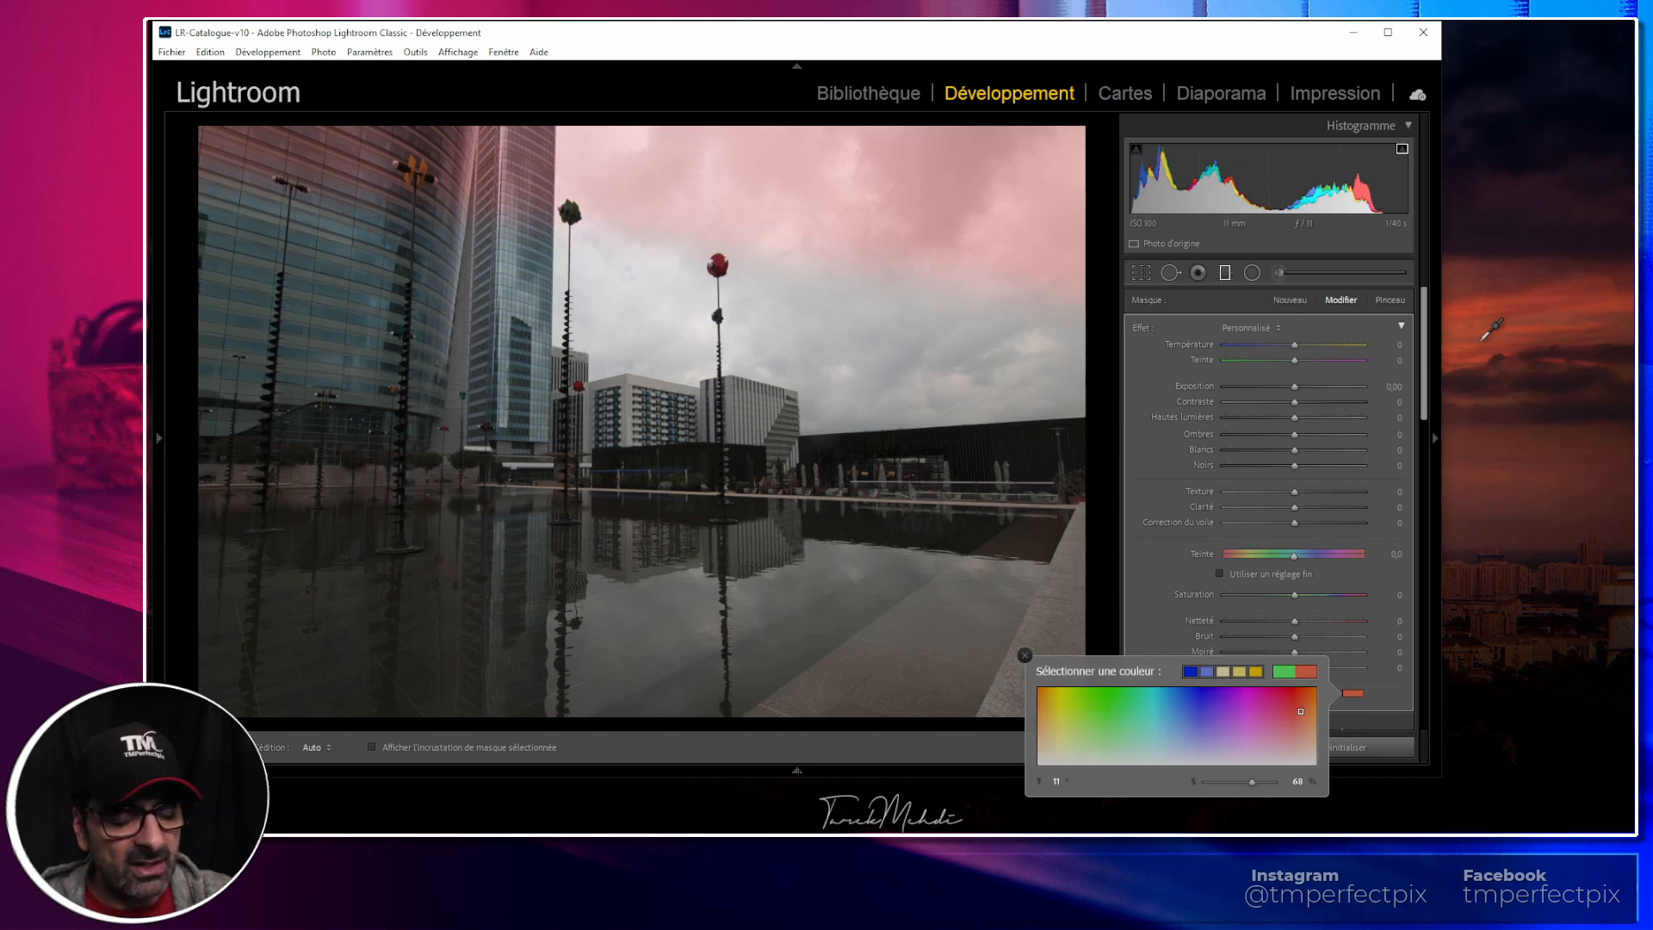
{"action": "mouse_move", "coordinate": [1483, 338]}
{"action": "left_mouse_down"}
{"action": "mouse_move", "coordinate": [1483, 355]}
{"action": "mouse_move", "coordinate": [1482, 310]}
{"action": "mouse_move", "coordinate": [1511, 297]}
{"action": "mouse_move", "coordinate": [1476, 320]}
{"action": "left_mouse_up"}
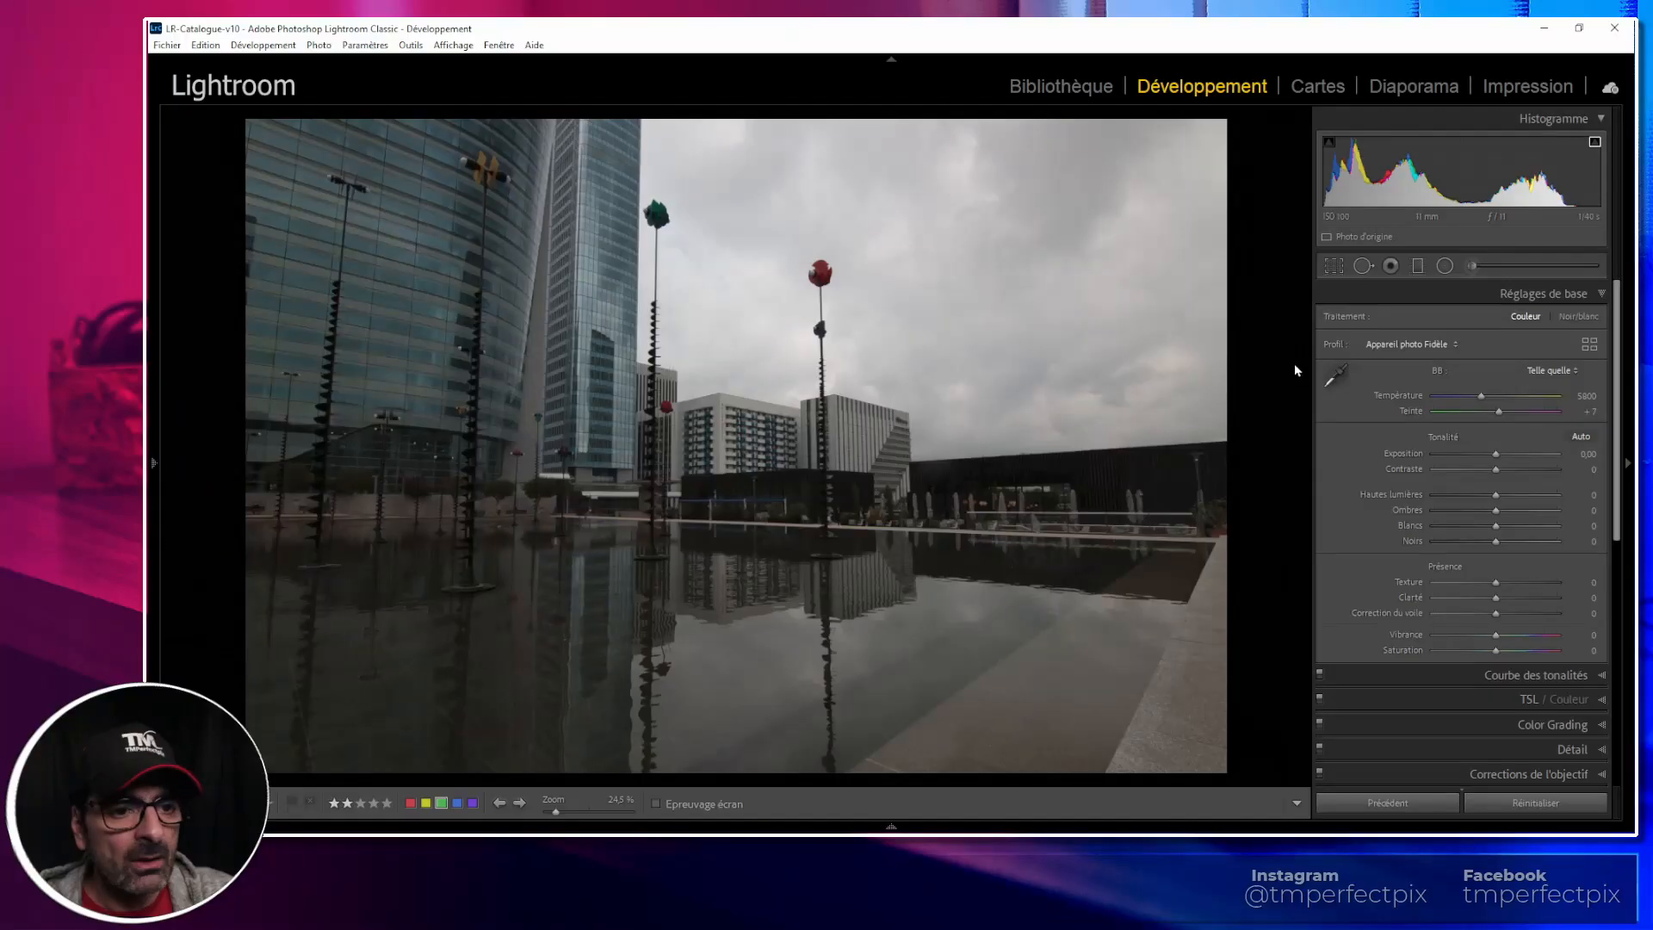
Step: Add a graduated filter over the sky, reset all its effect settings, and move it slightly down the photo
{"action": "left_click", "coordinate": [1417, 266]}
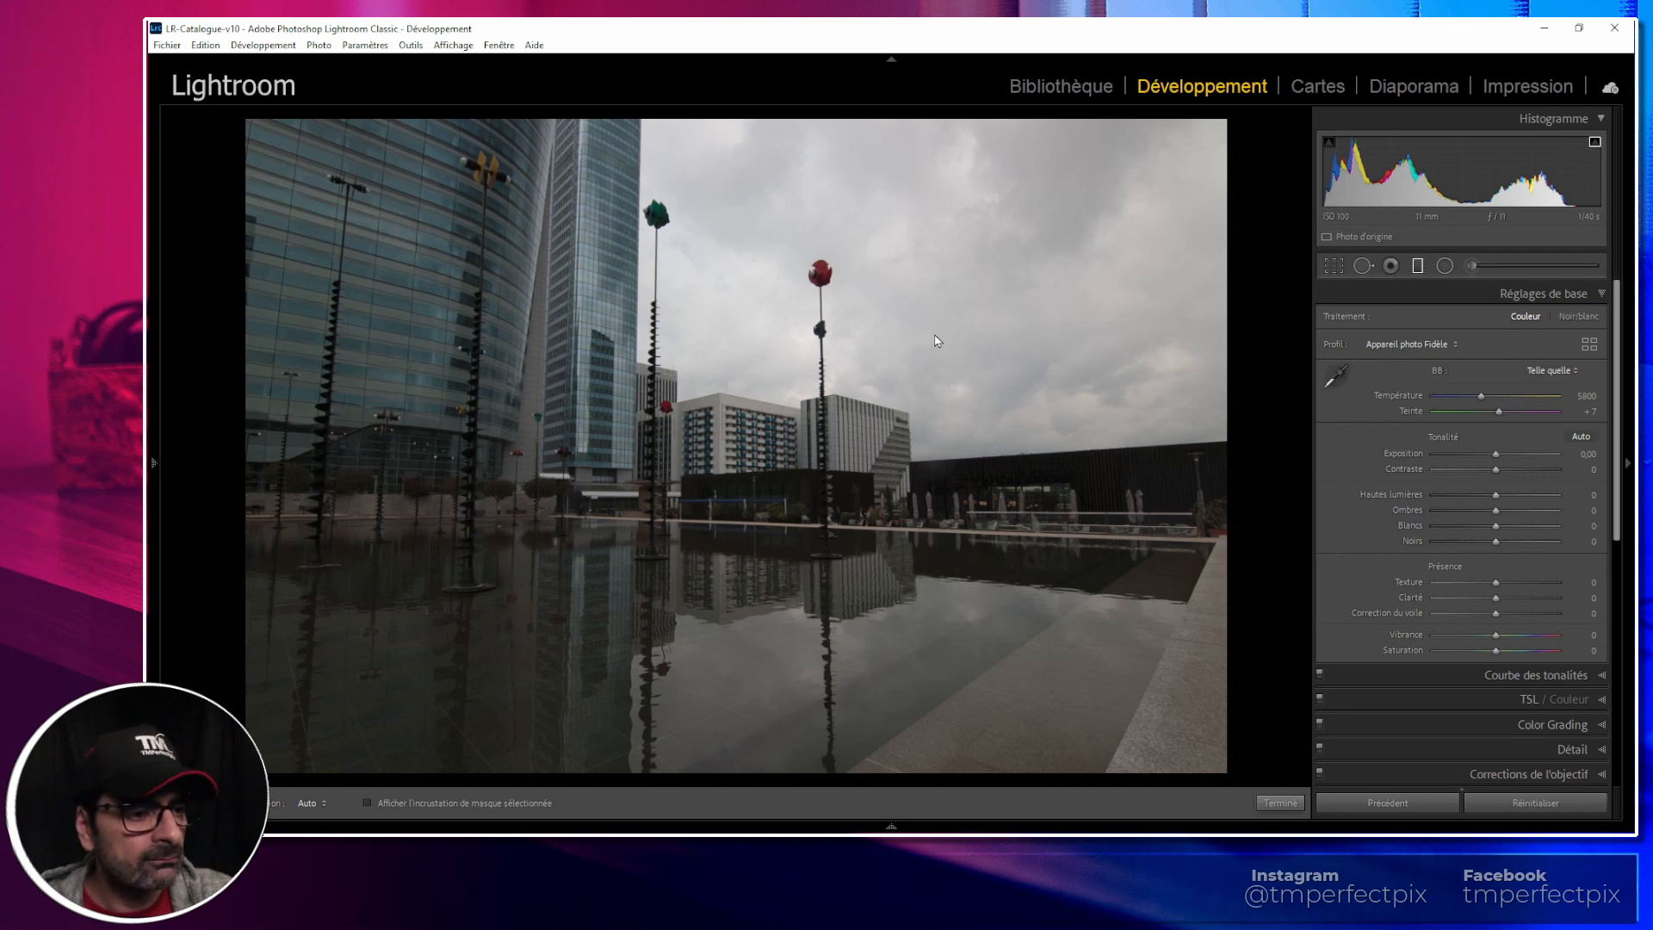
{"action": "left_click_drag", "start_coordinate": [924, 266], "coordinate": [904, 364]}
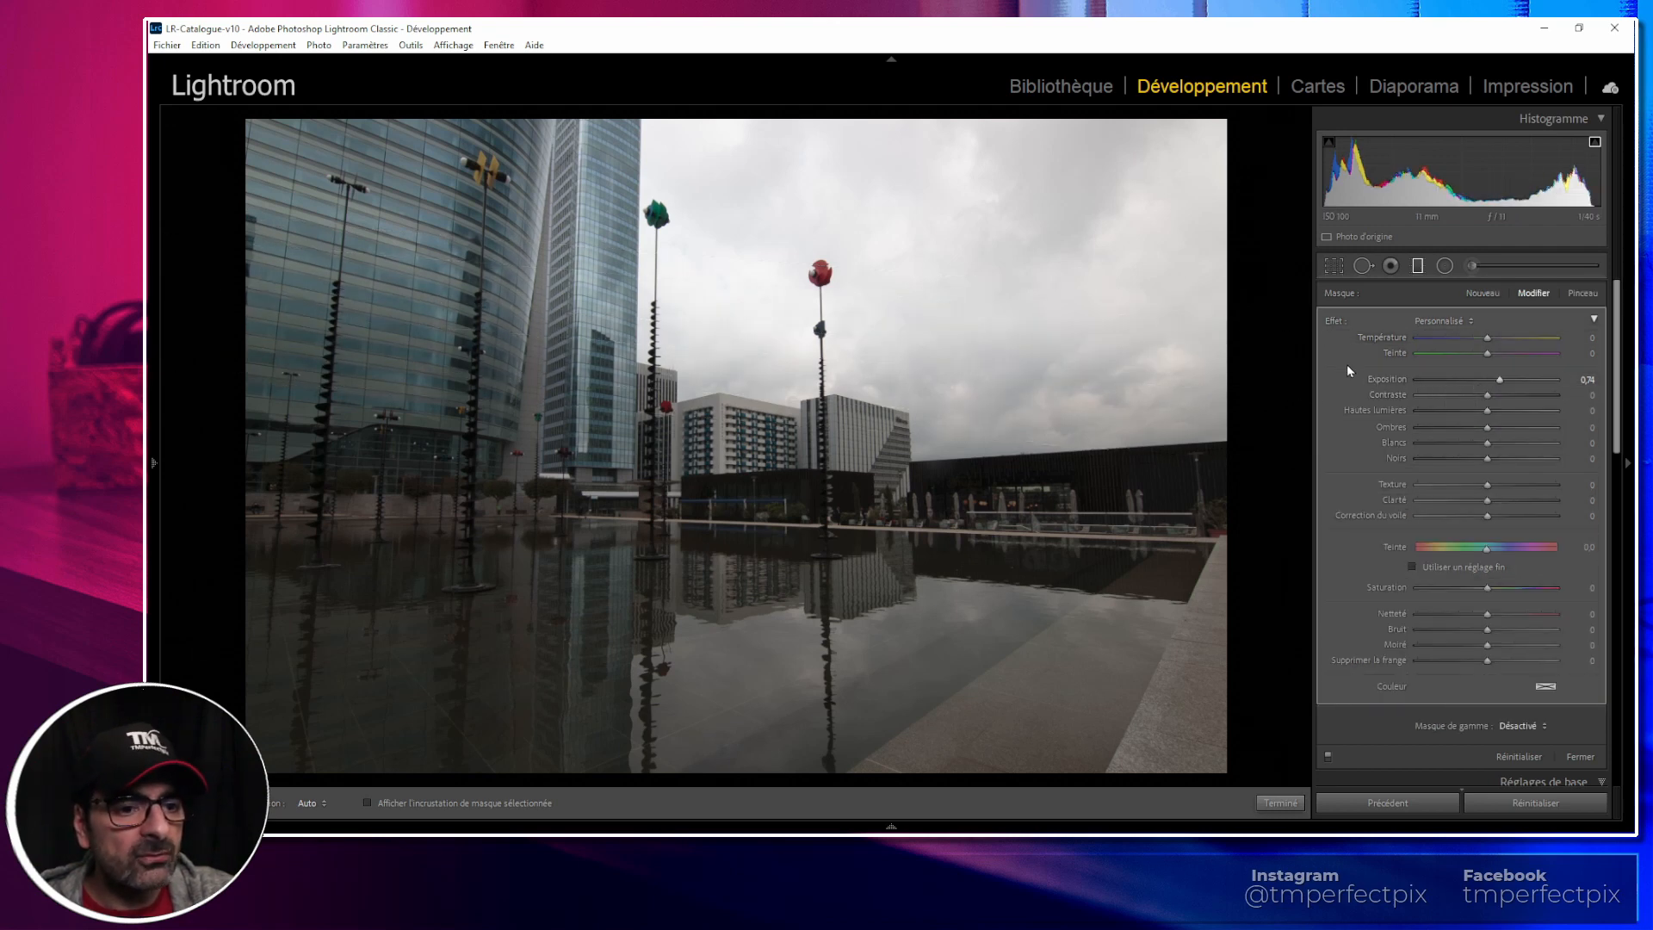
{"action": "double_click", "coordinate": [1334, 320]}
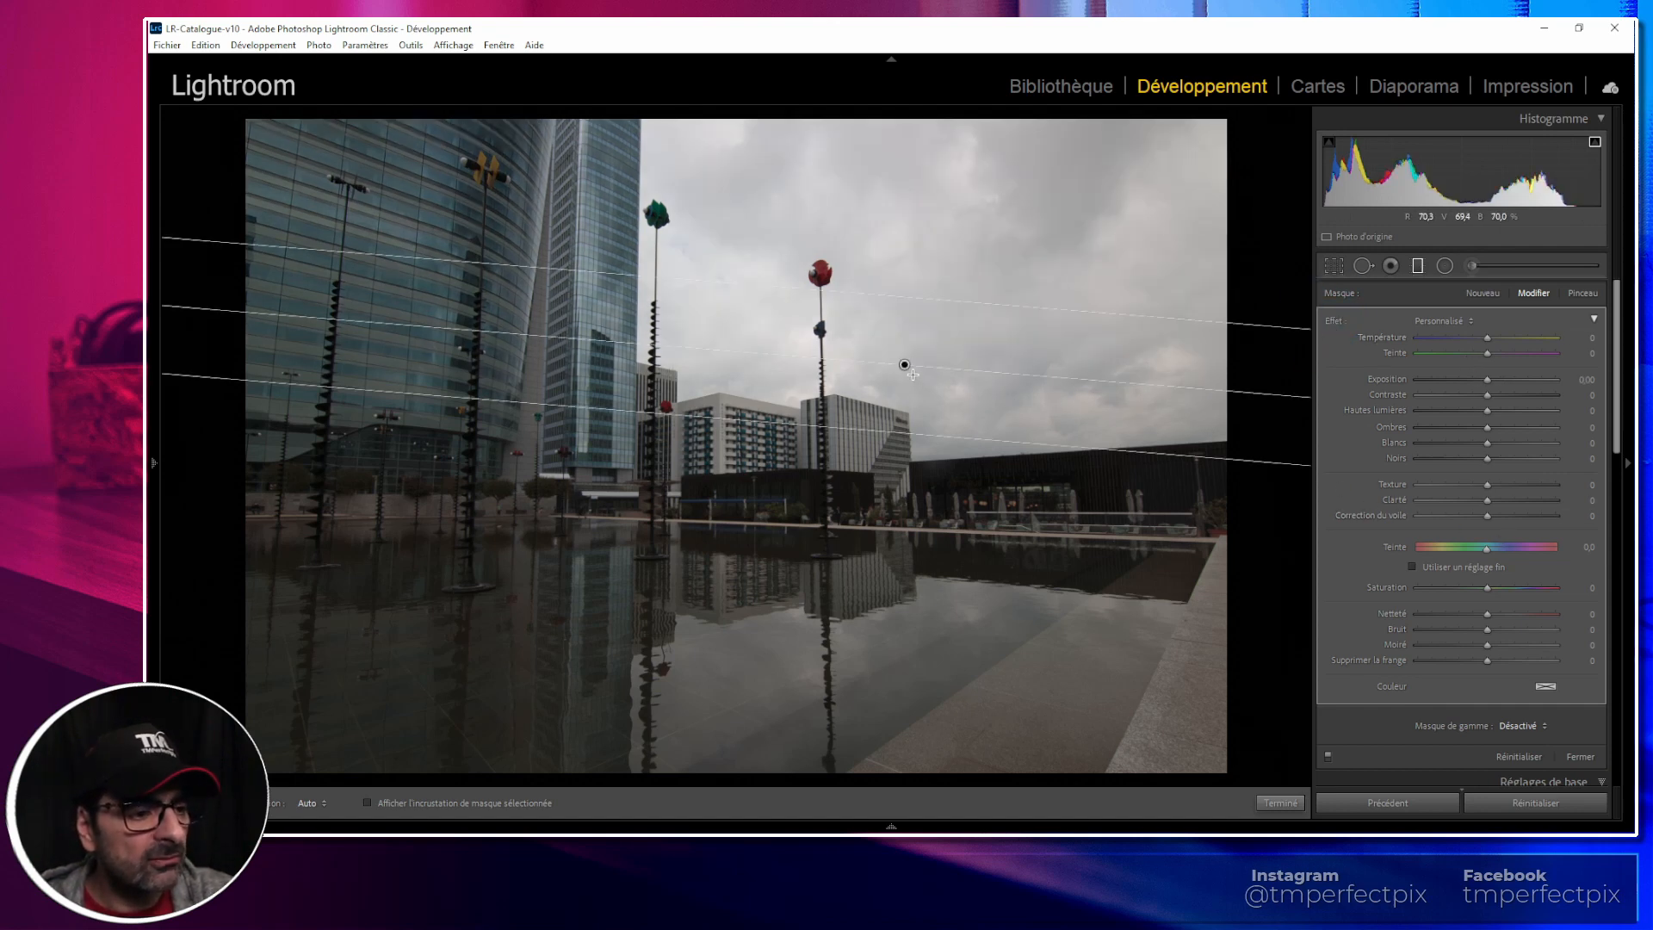
{"action": "left_click_drag", "start_coordinate": [904, 363], "coordinate": [895, 374]}
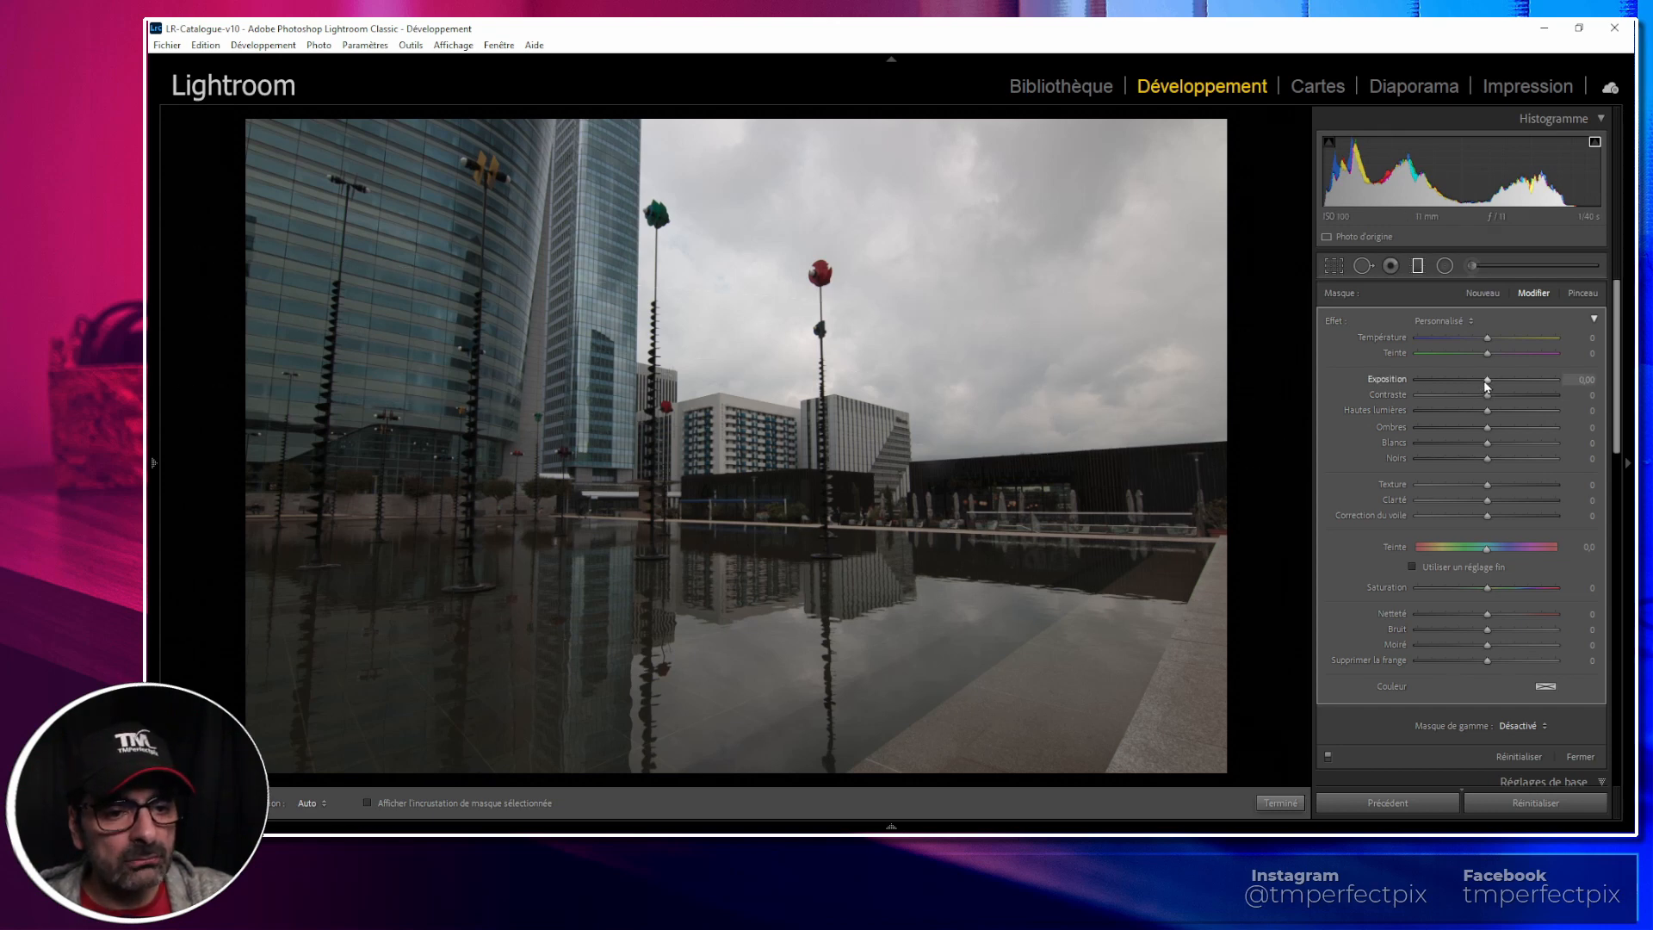
Step: Set the graduated filter's Exposition to -2,62, Contraste to 42, Hautes lumières to -66, Blancs to 49, Texture to 18 and Correction du voile to -35
{"action": "left_click_drag", "start_coordinate": [1450, 382], "coordinate": [1440, 383]}
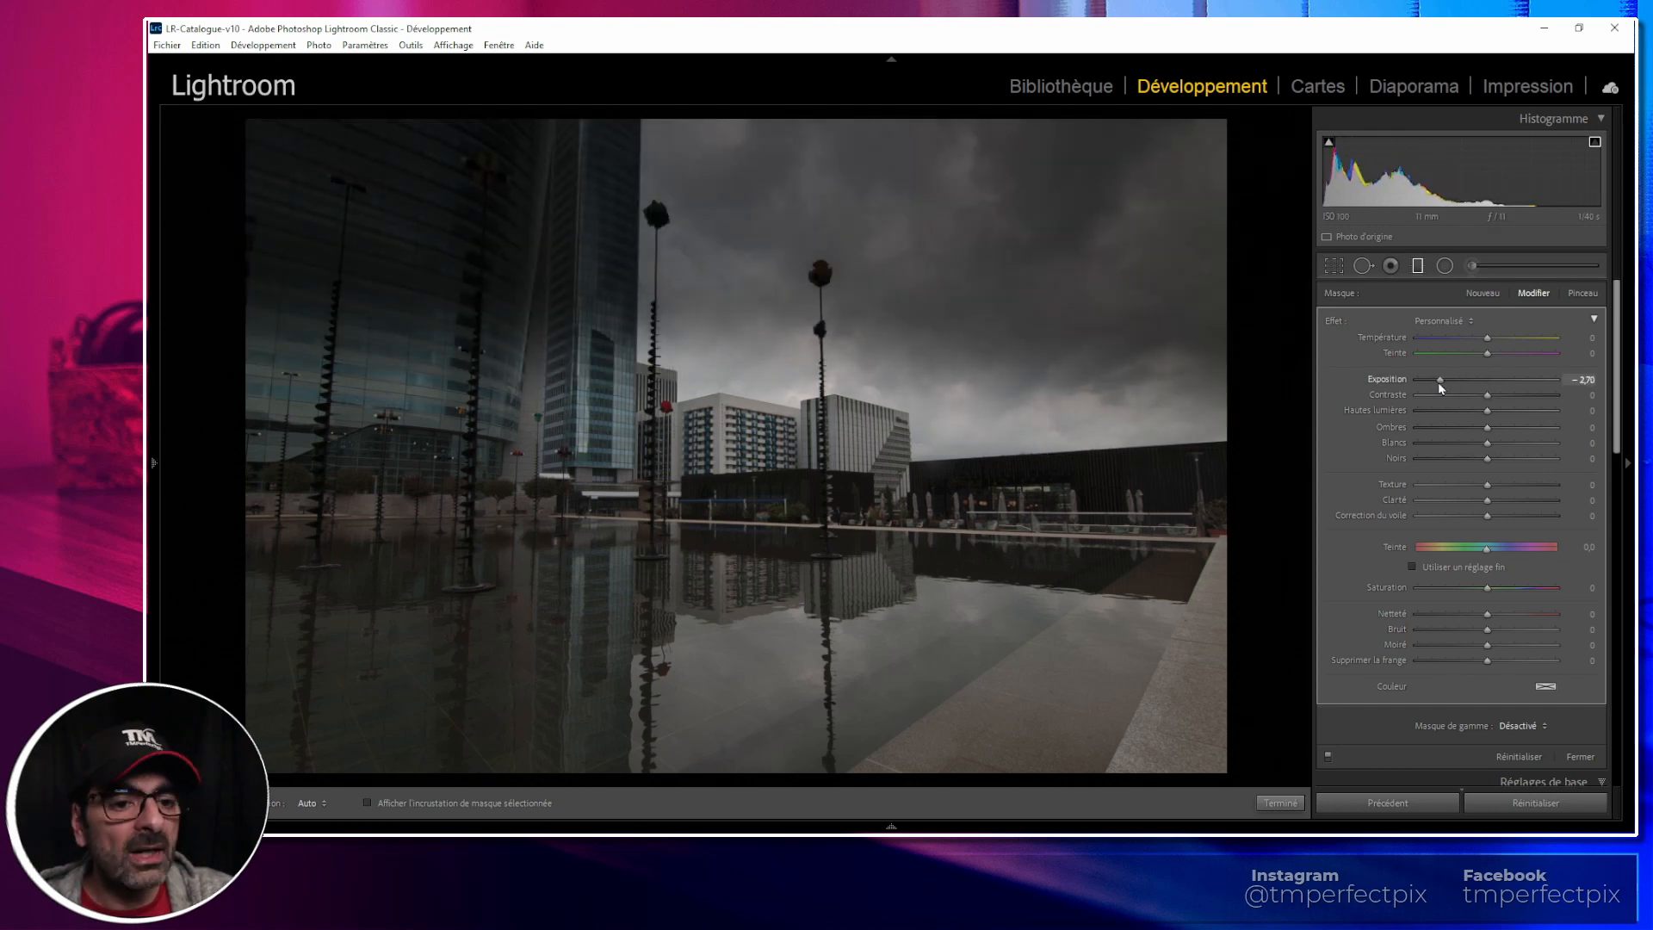
{"action": "left_click_drag", "start_coordinate": [1488, 395], "coordinate": [1517, 395]}
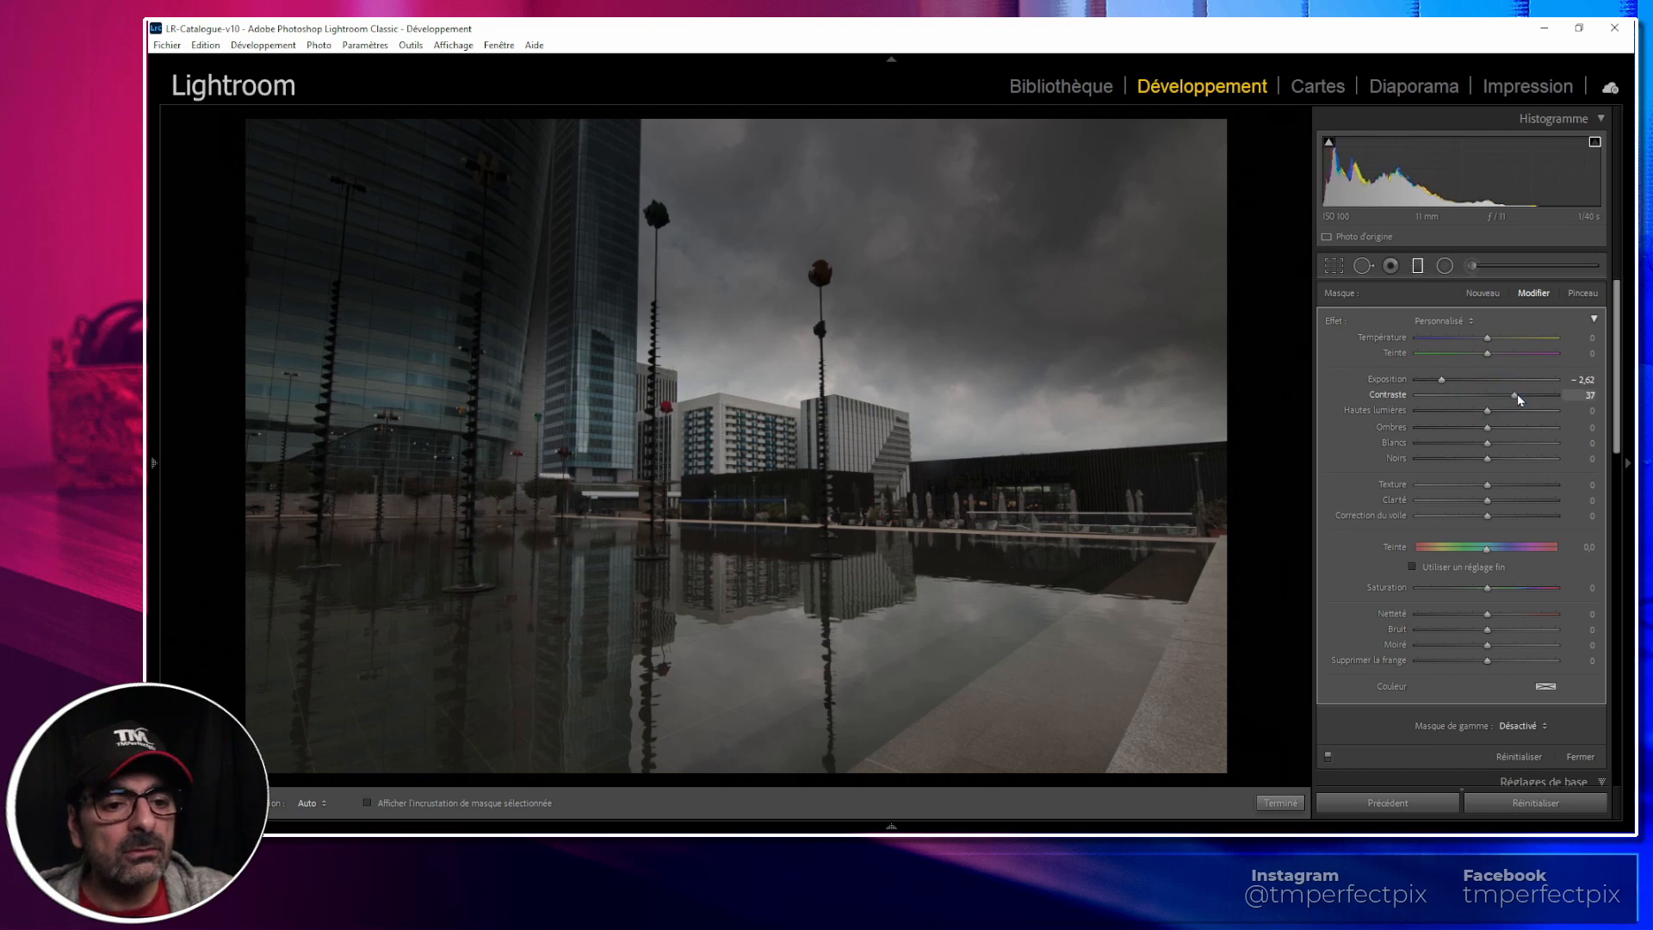
{"action": "left_click_drag", "start_coordinate": [1490, 417], "coordinate": [1446, 415]}
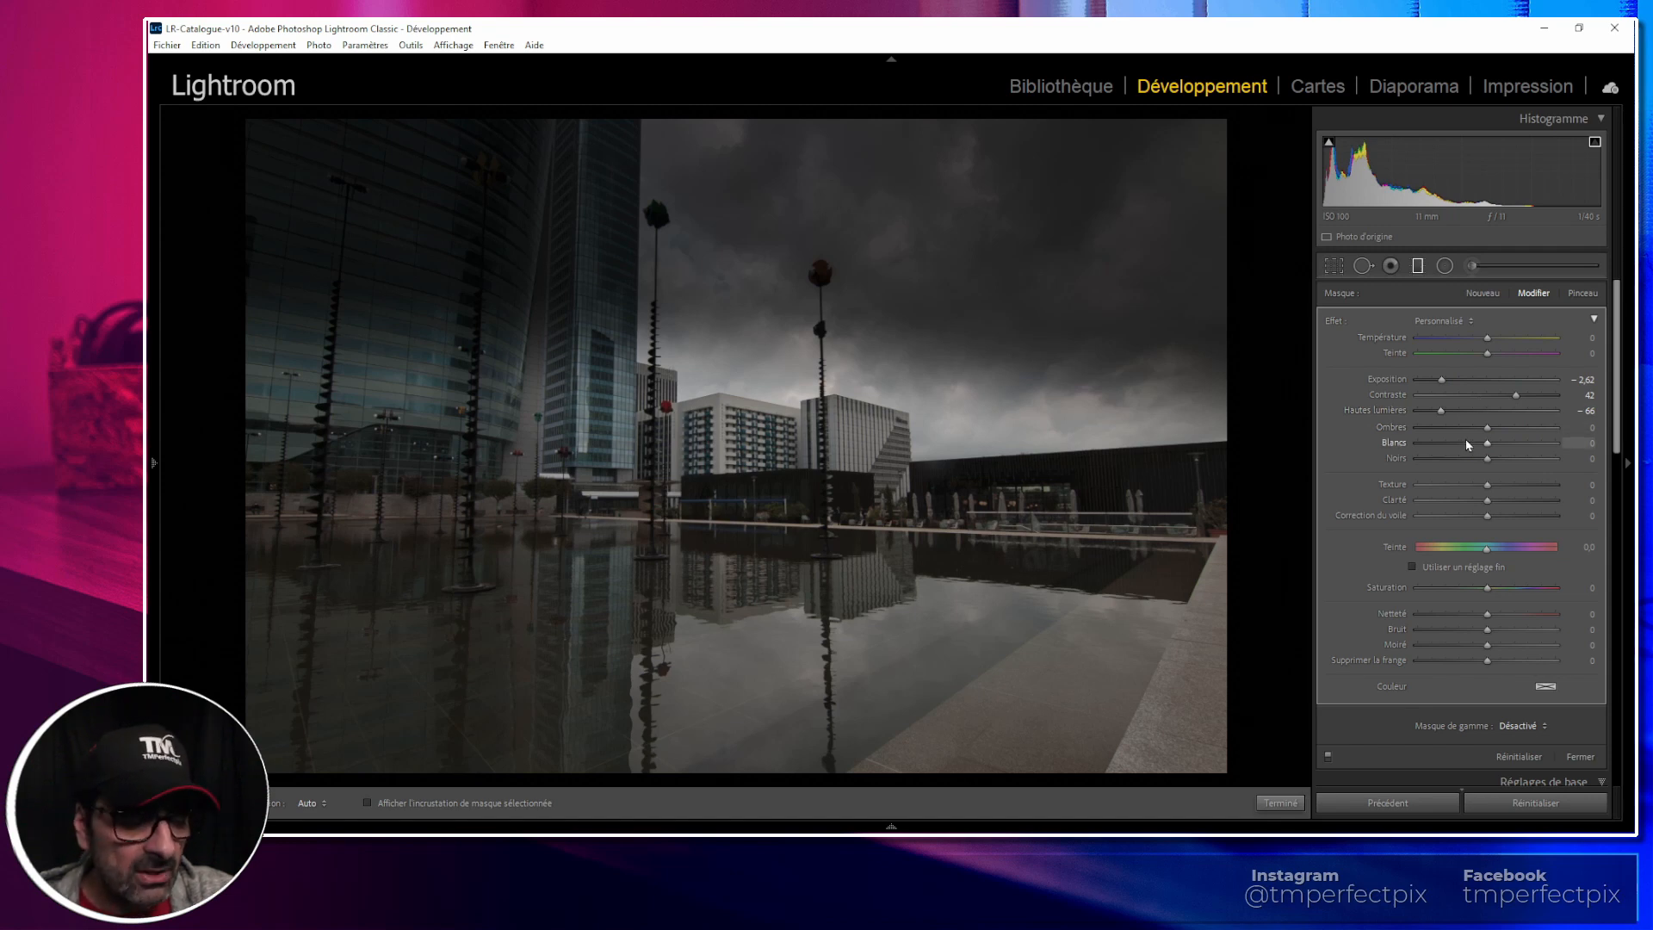
{"action": "left_click_drag", "start_coordinate": [1488, 444], "coordinate": [1522, 447]}
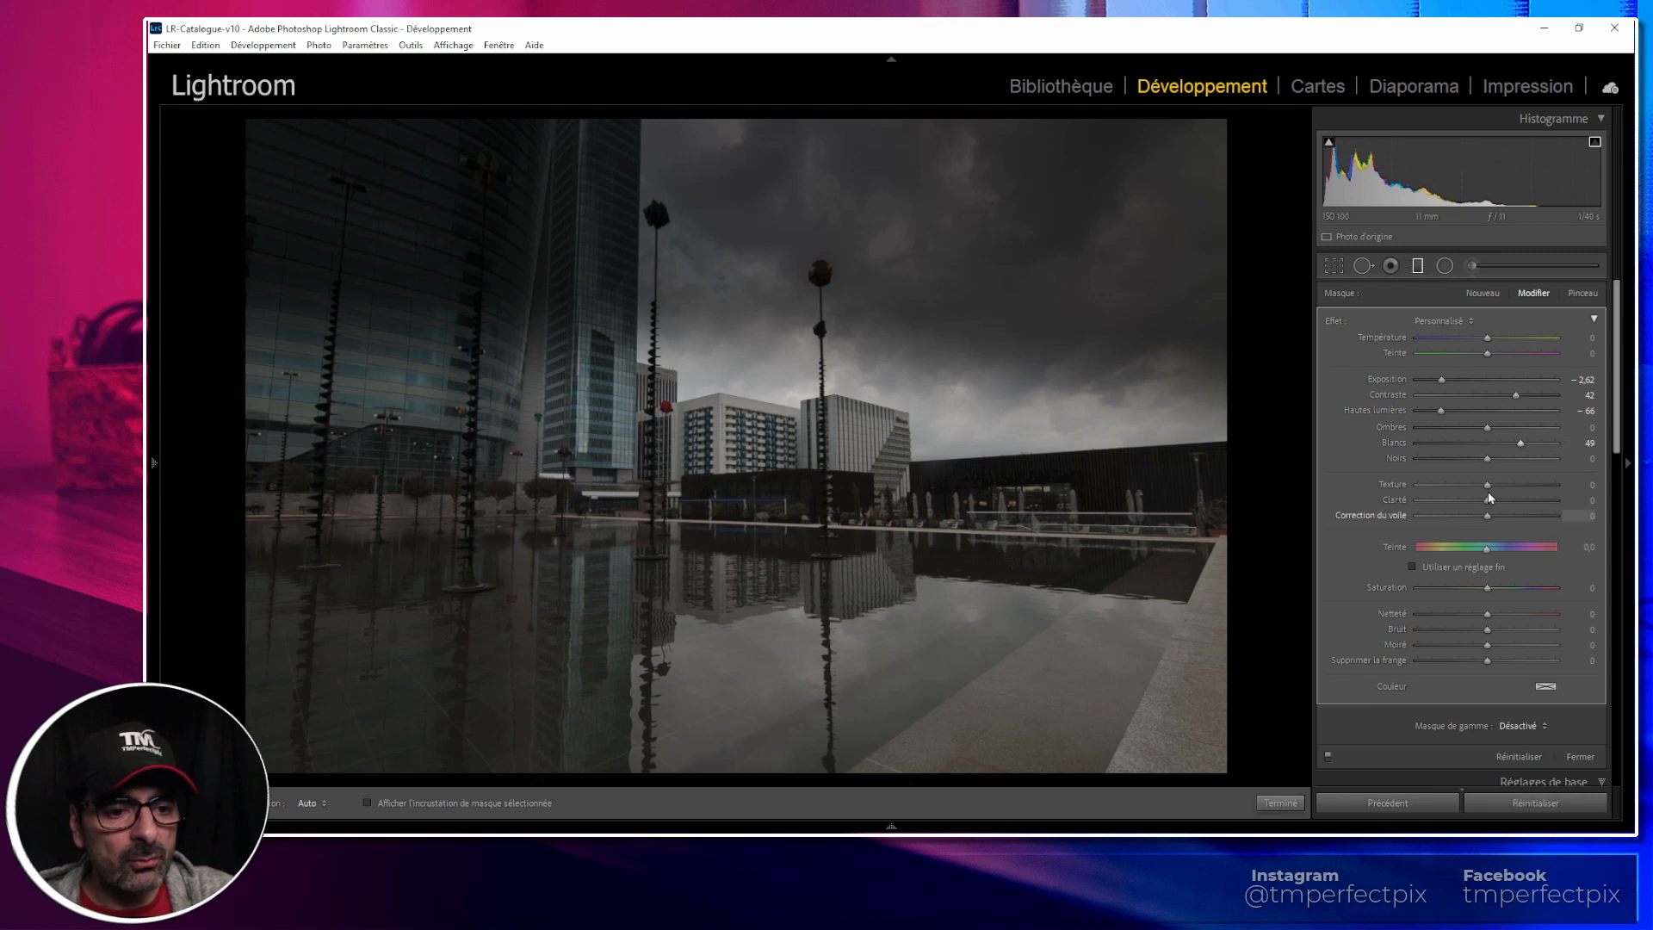
{"action": "left_click_drag", "start_coordinate": [1488, 485], "coordinate": [1463, 520]}
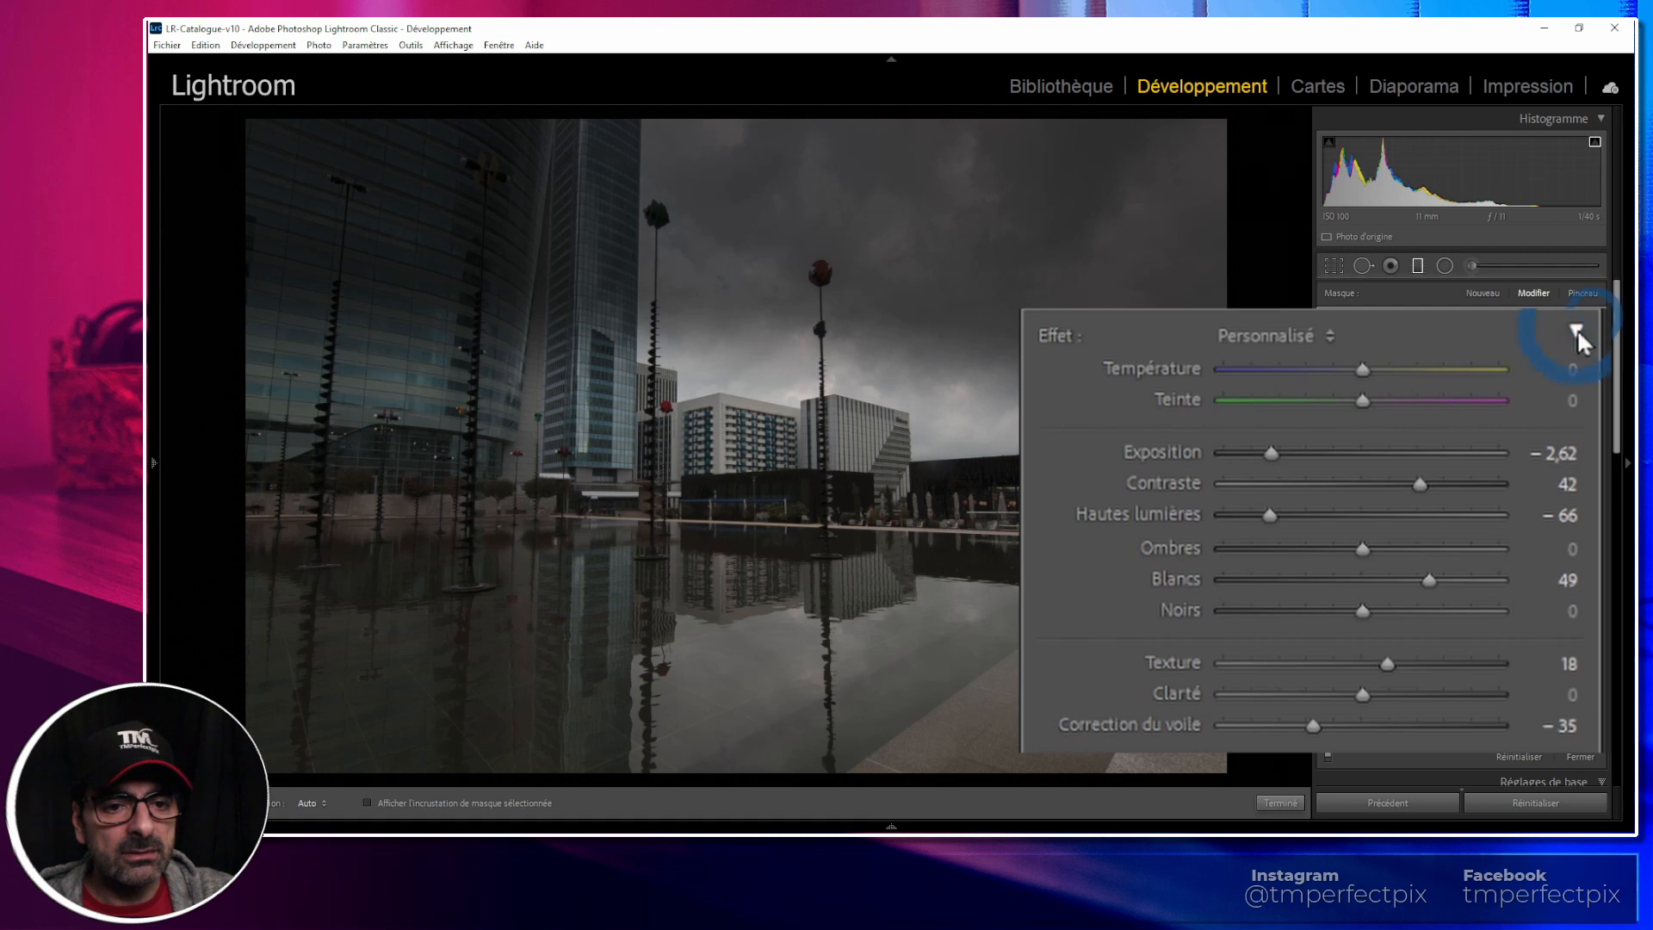
Step: Collapse the filter's effect sliders into the single Gain slider, set Gain to 38, and expand the sliders again
{"action": "left_click", "coordinate": [1578, 329]}
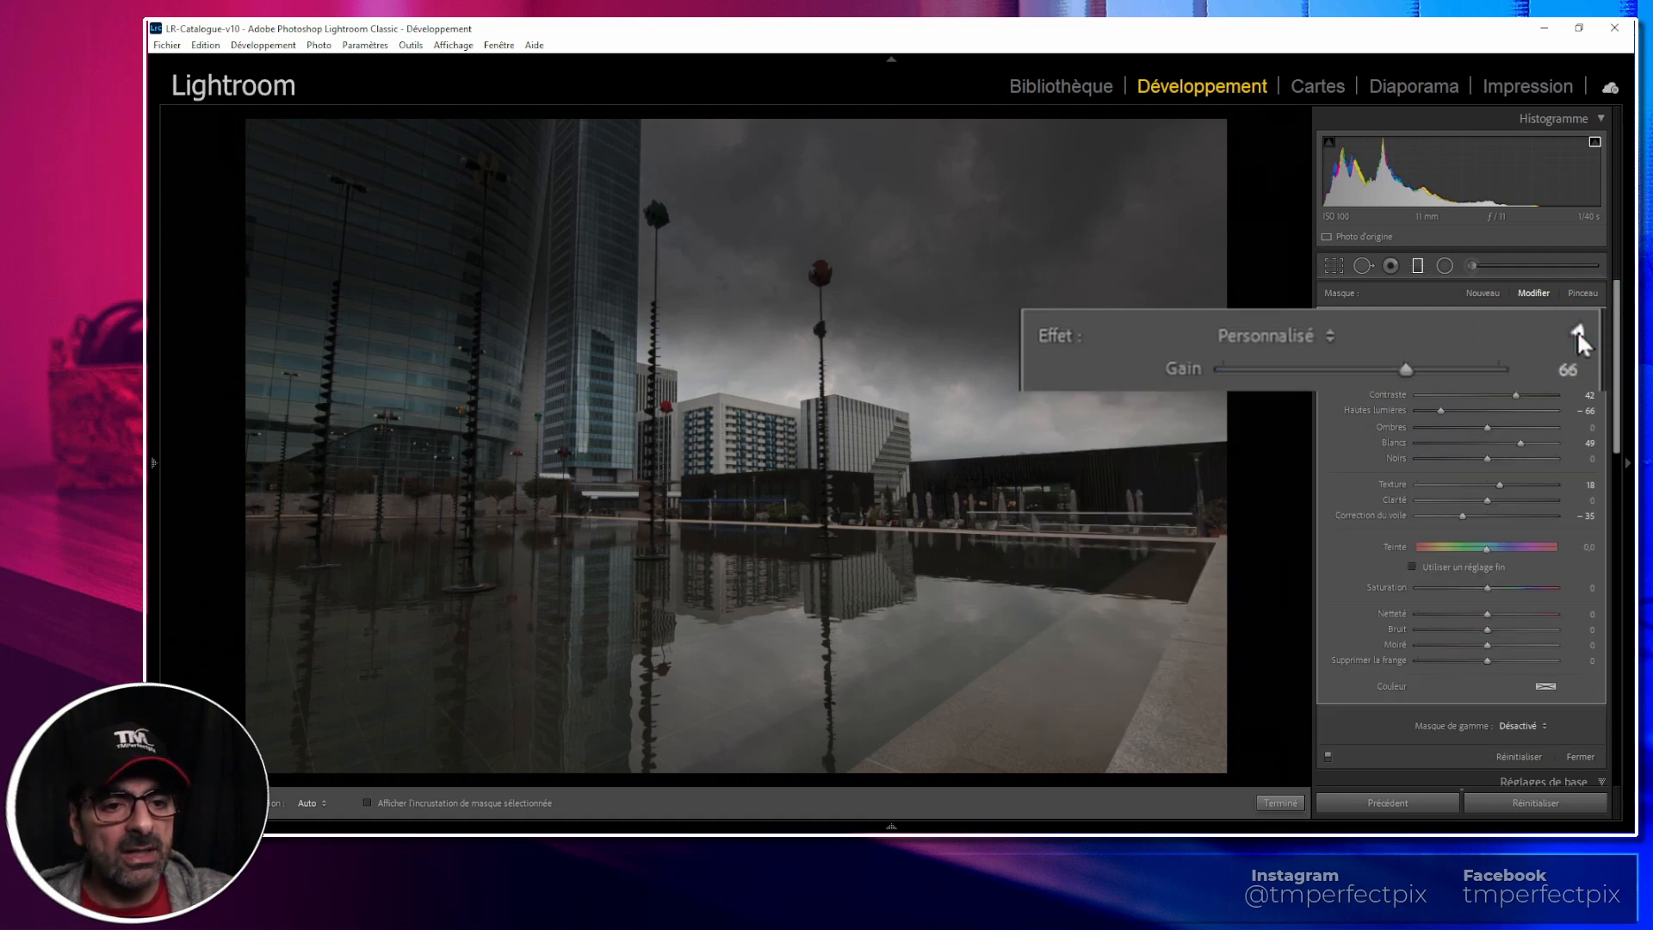
{"action": "left_click", "coordinate": [1578, 330]}
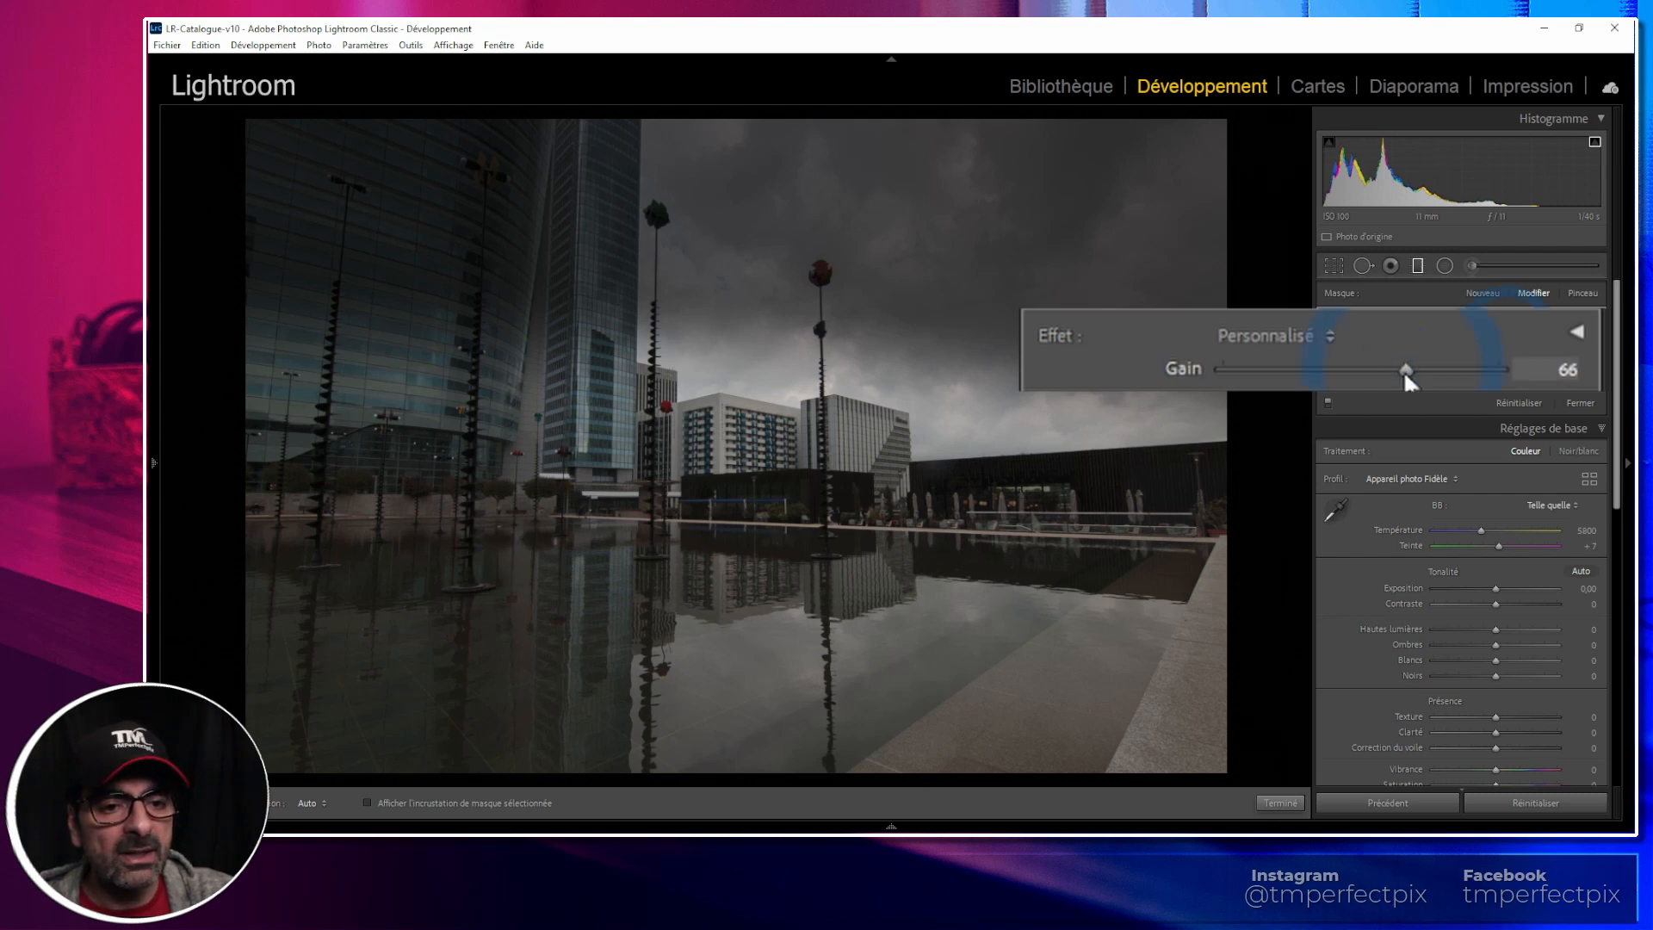
{"action": "left_click_drag", "start_coordinate": [1404, 368], "coordinate": [1322, 370]}
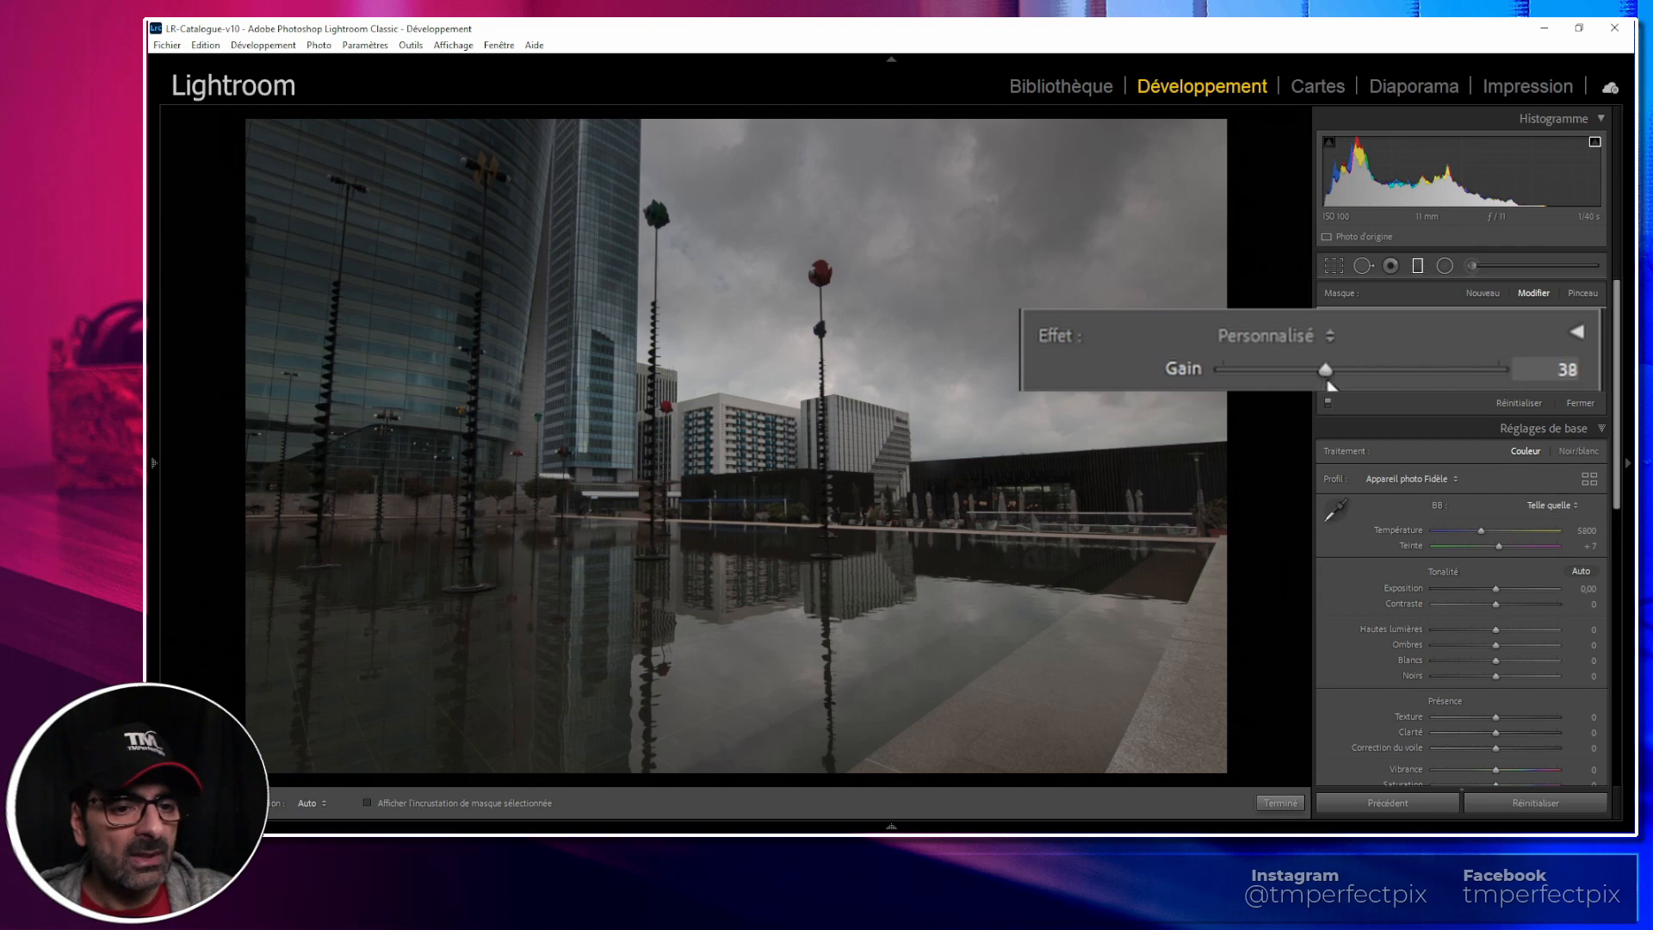
{"action": "left_click", "coordinate": [1581, 333]}
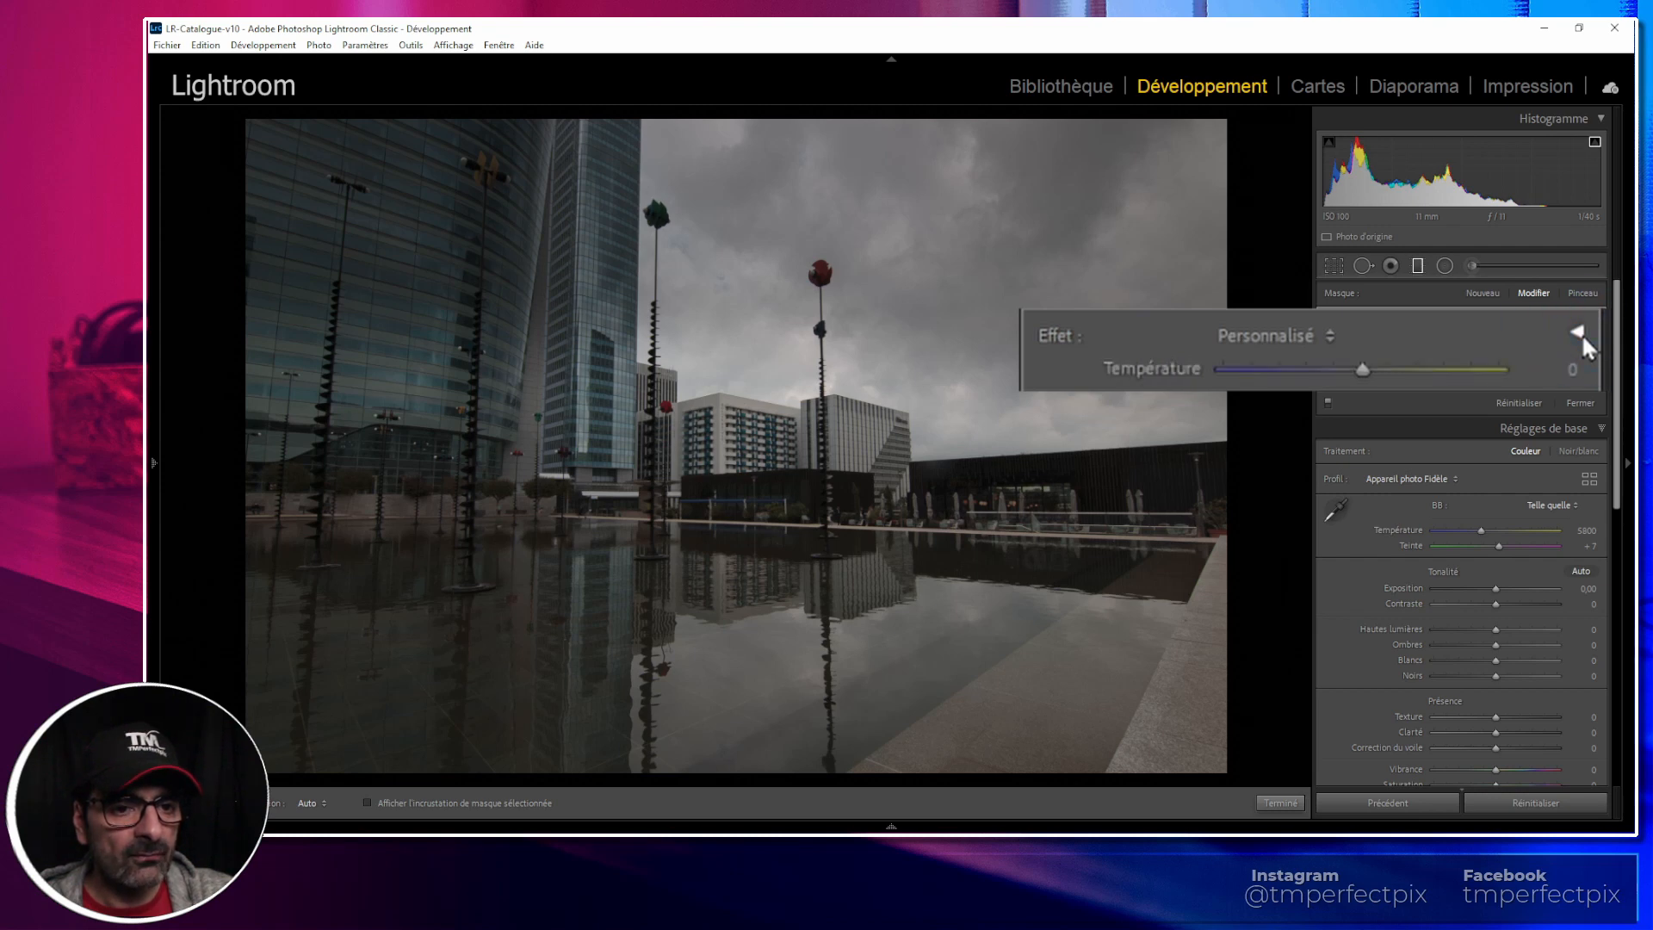
{"action": "left_click", "coordinate": [1581, 333]}
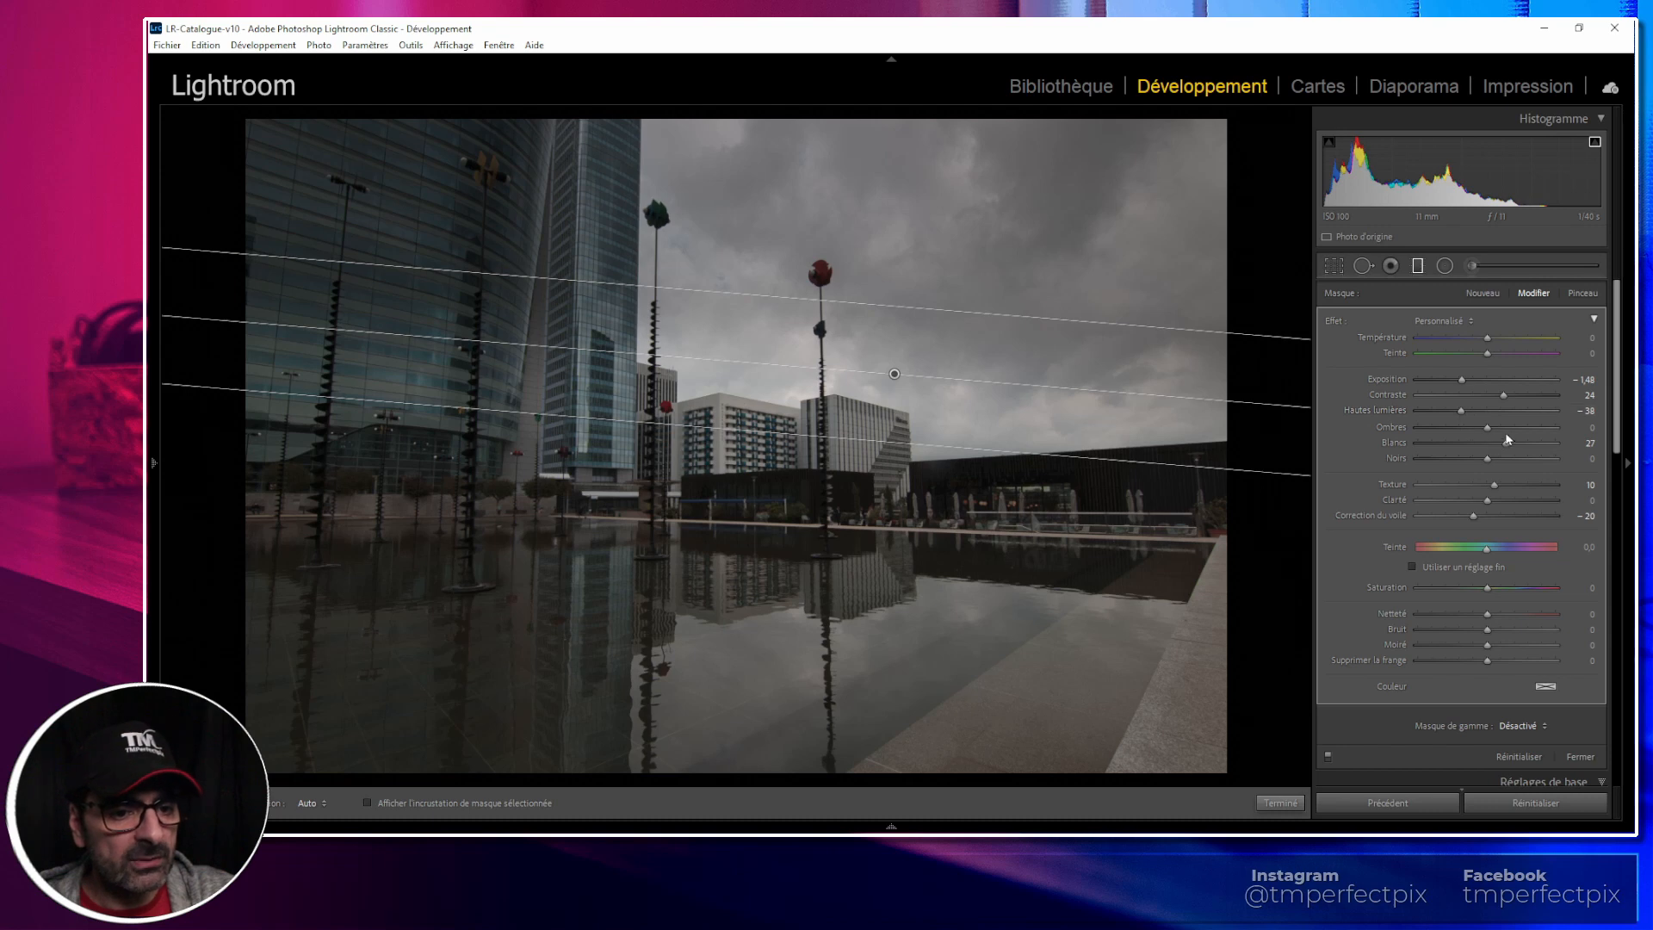
Step: Weaken all the filter's settings together by setting the collapsed Gain slider to 26, and expand the sliders again
{"action": "left_click", "coordinate": [1593, 321]}
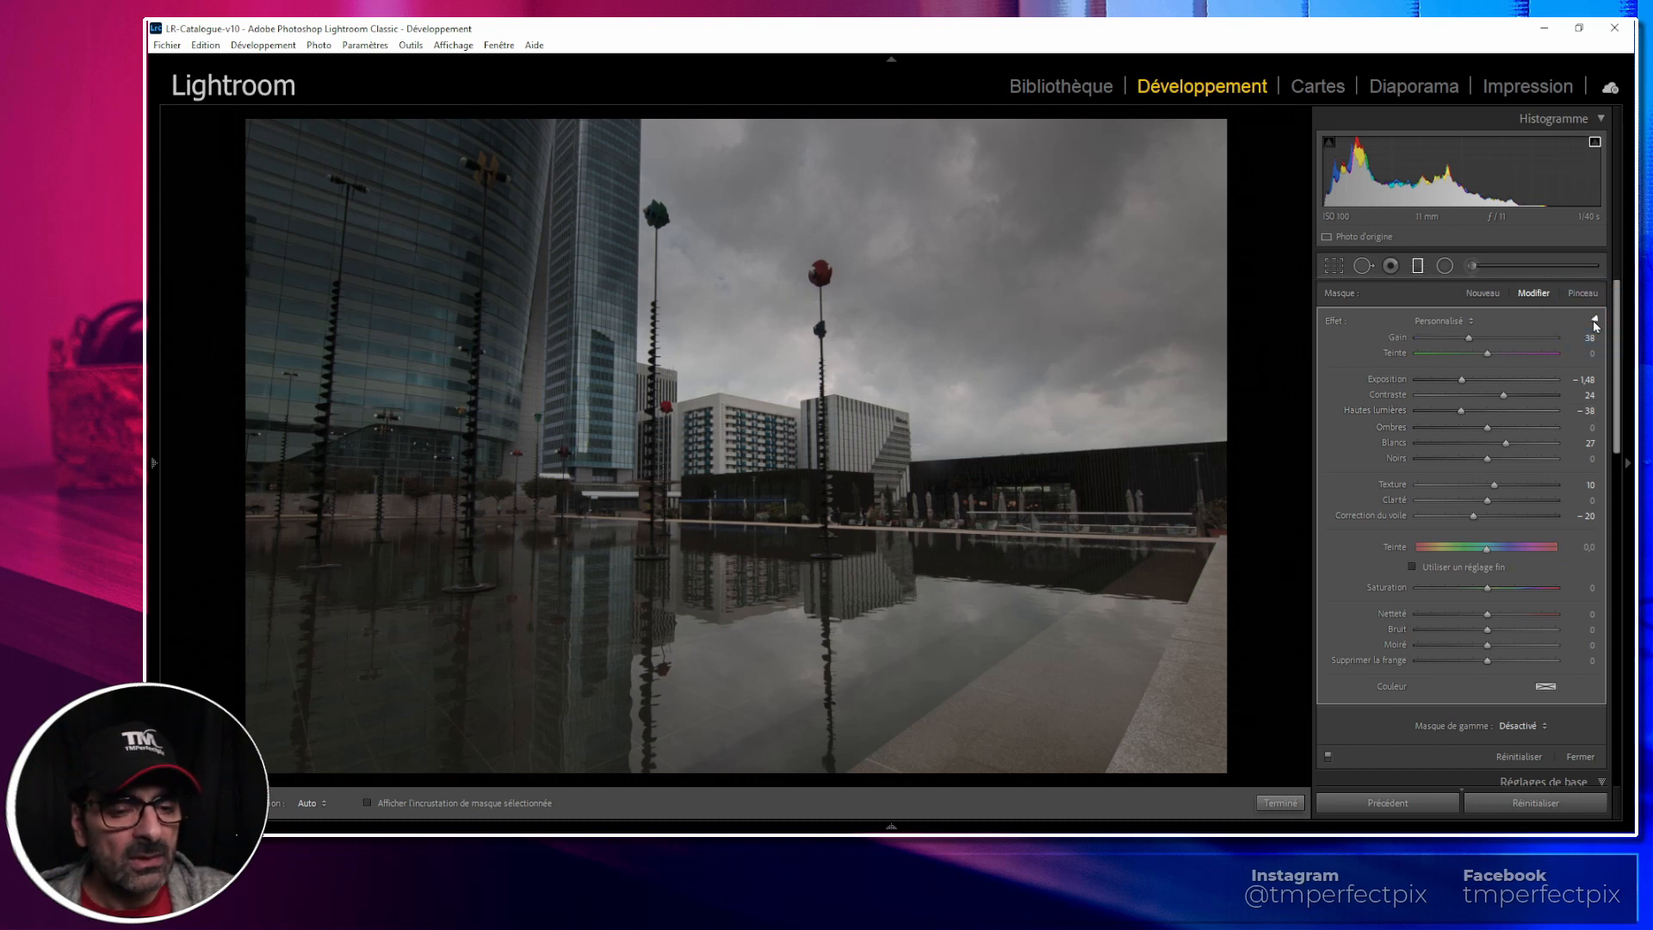
{"action": "left_click", "coordinate": [1594, 320]}
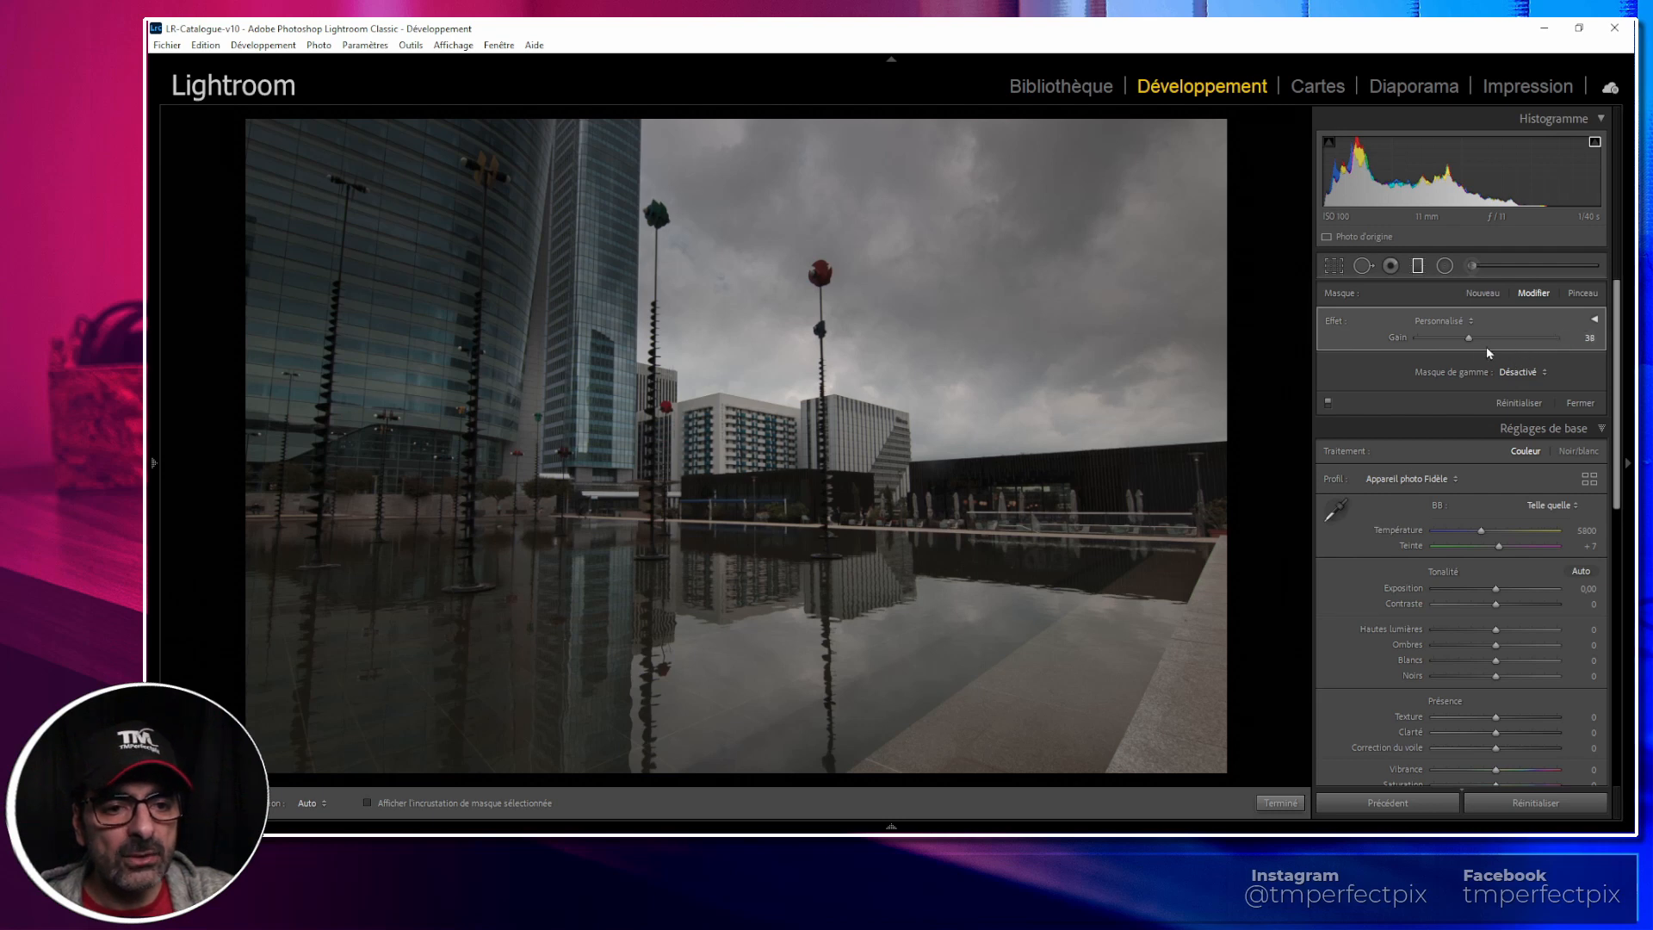
{"action": "left_click_drag", "start_coordinate": [1468, 343], "coordinate": [1452, 342]}
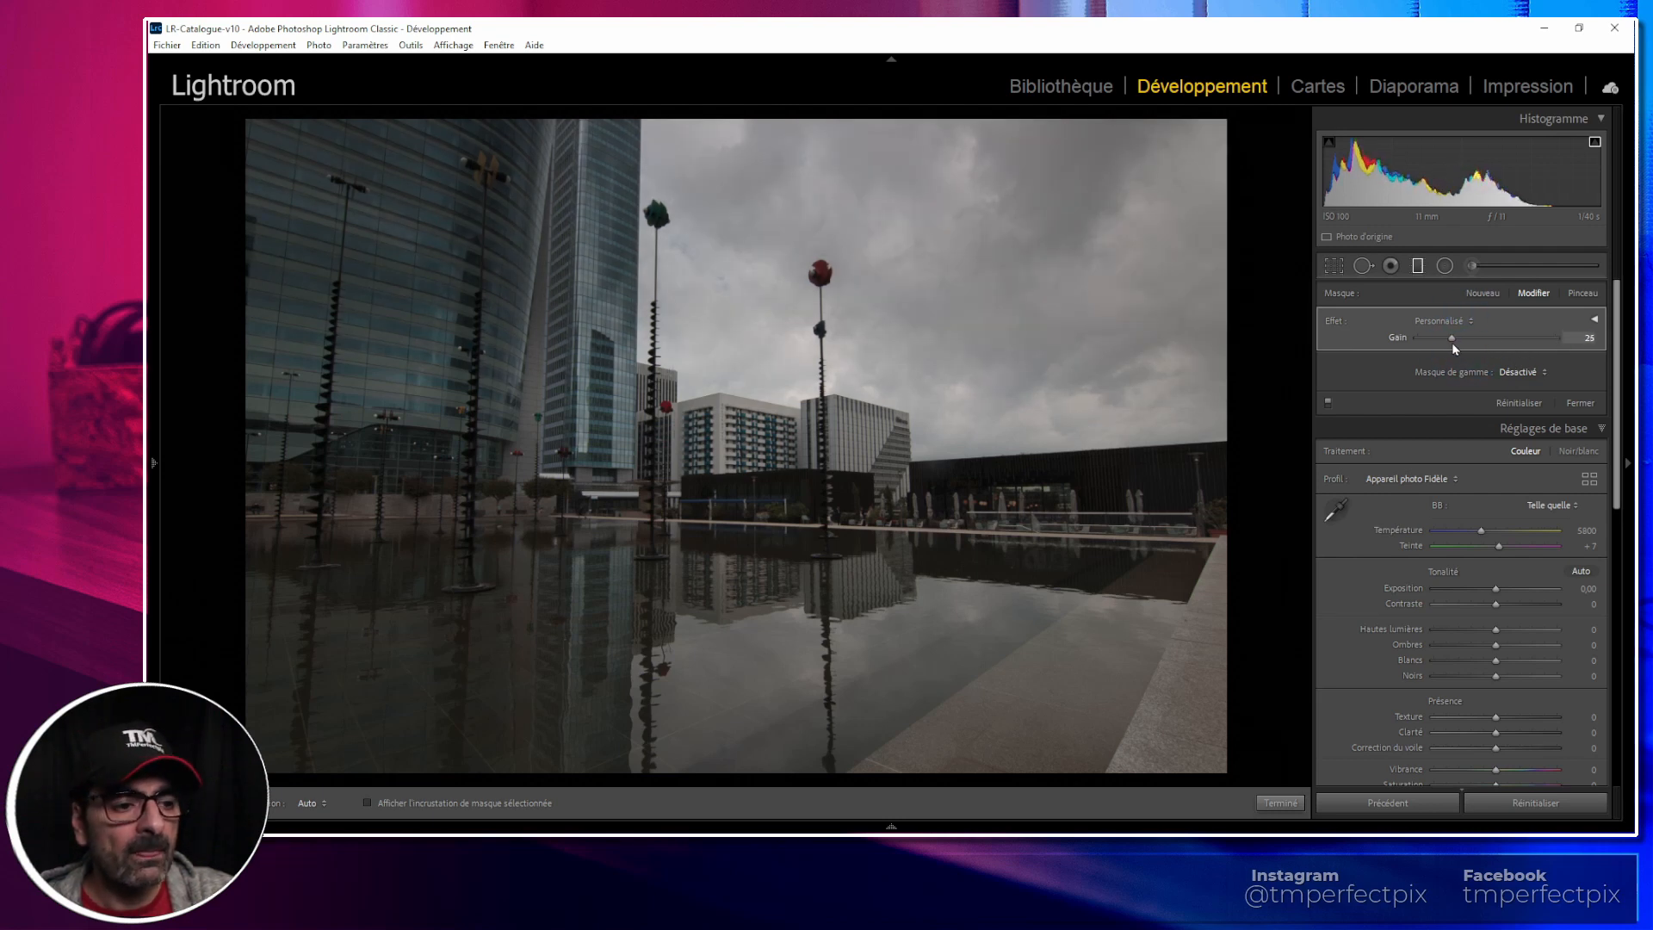
{"action": "left_click", "coordinate": [1595, 320]}
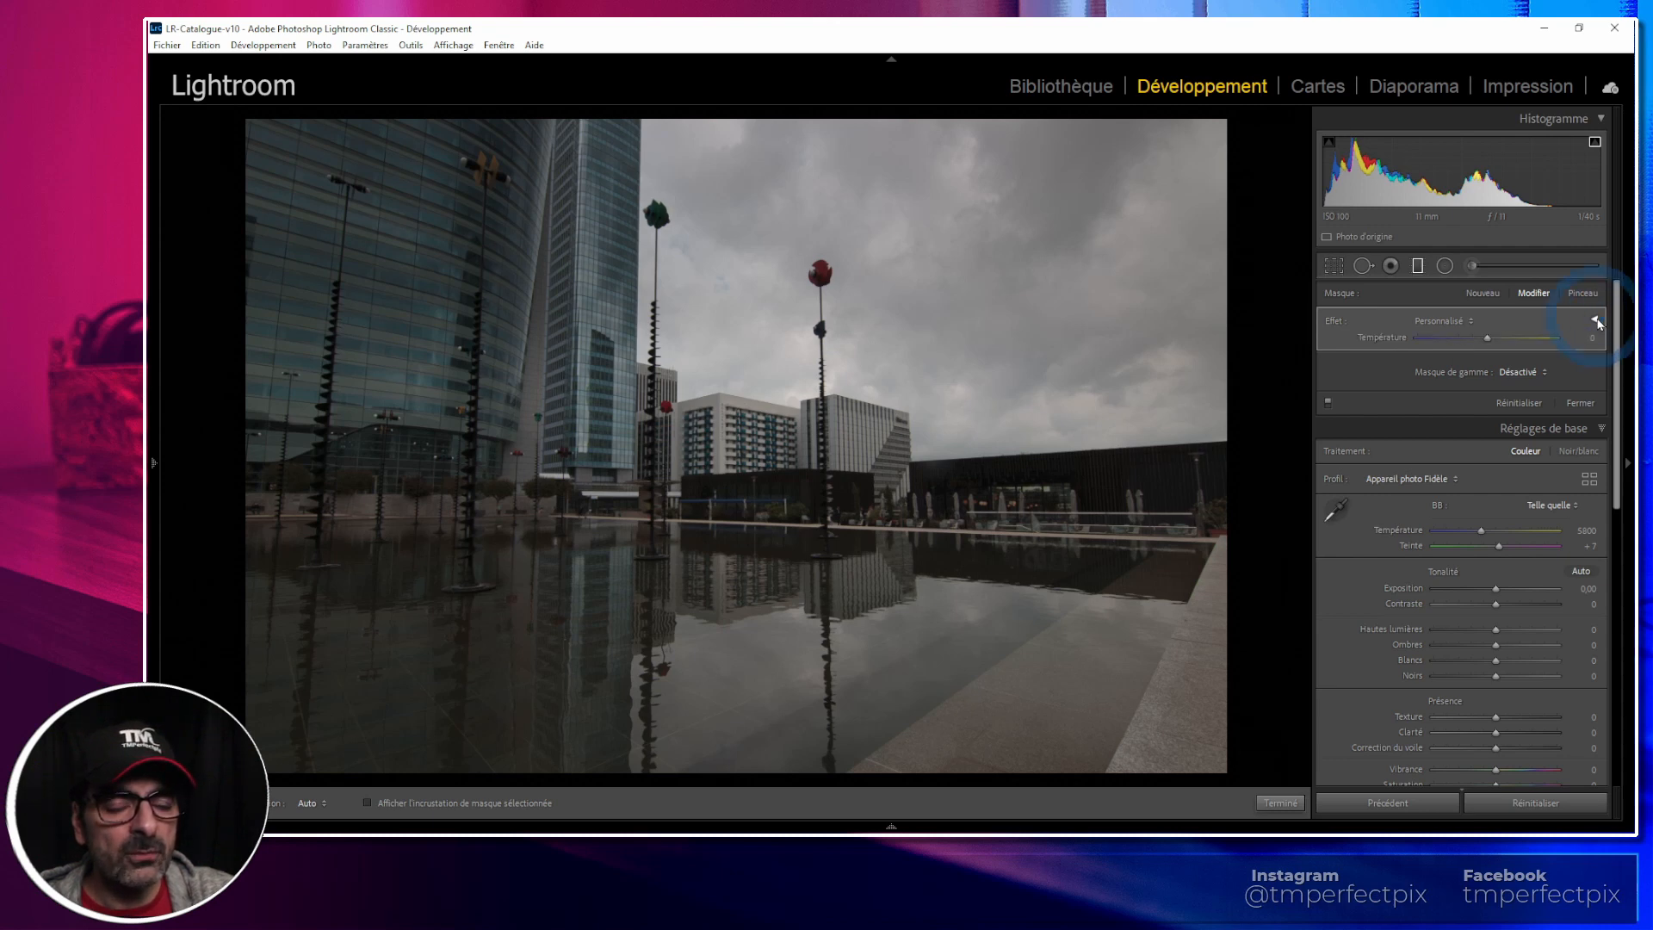
{"action": "left_click", "coordinate": [1596, 321]}
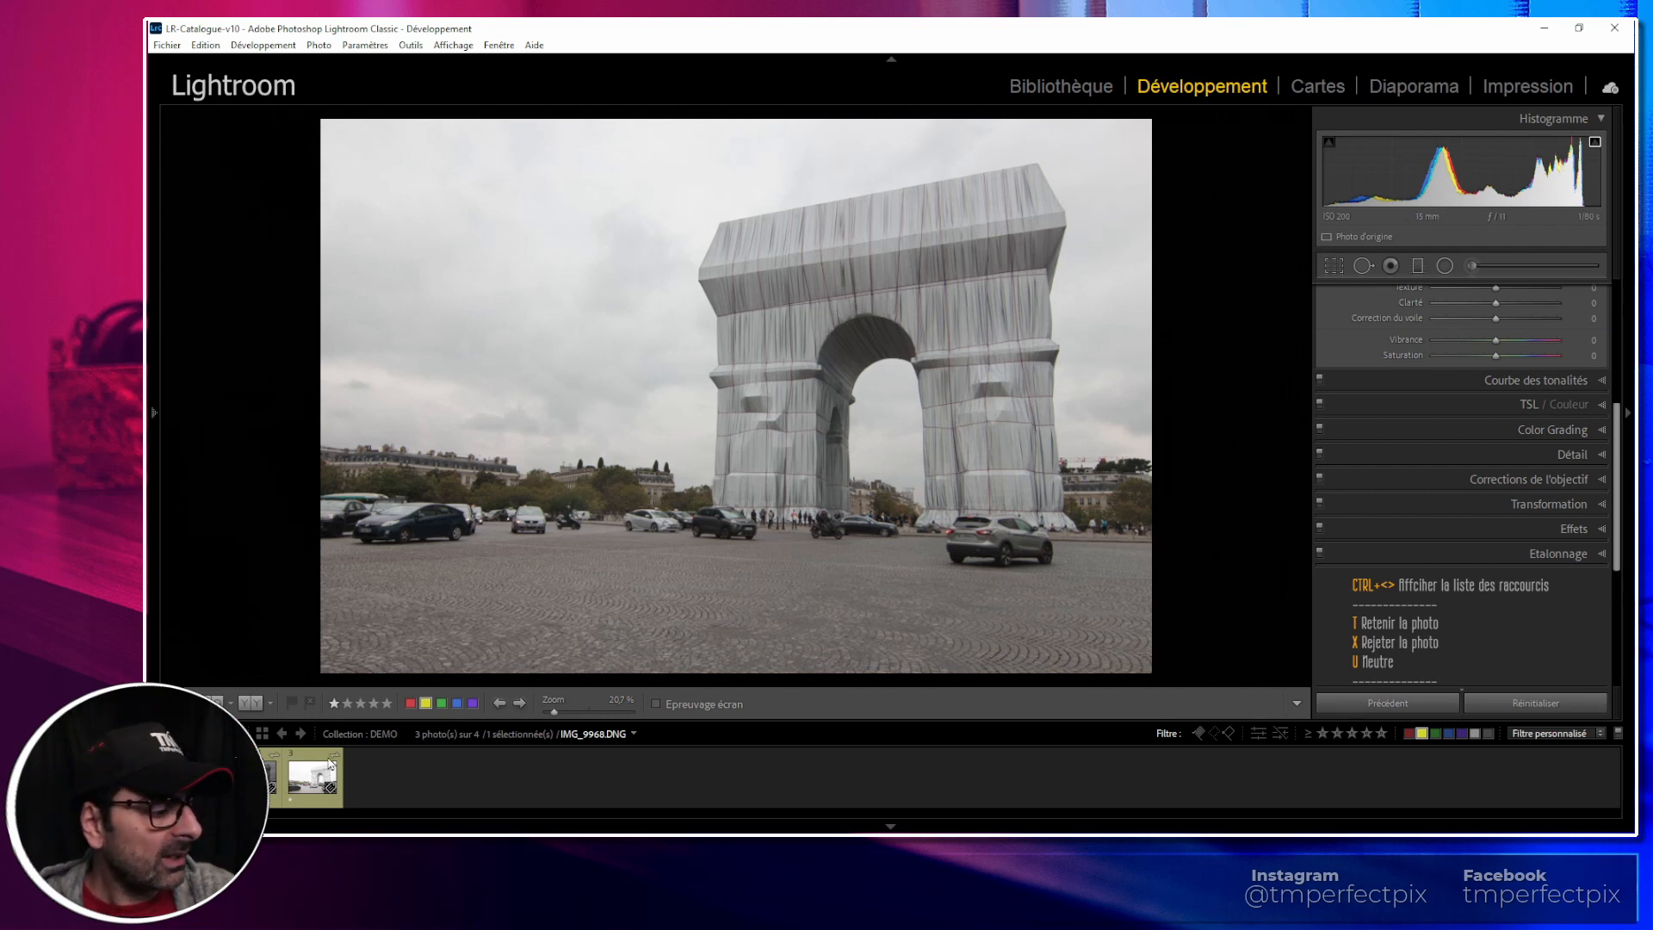
Step: Reset the develop settings of the overexposed Arc de Triomphe photo IMG_9970.DNG, and reopen the underexposed IMG_9969.DNG
{"action": "left_click", "coordinate": [252, 777]}
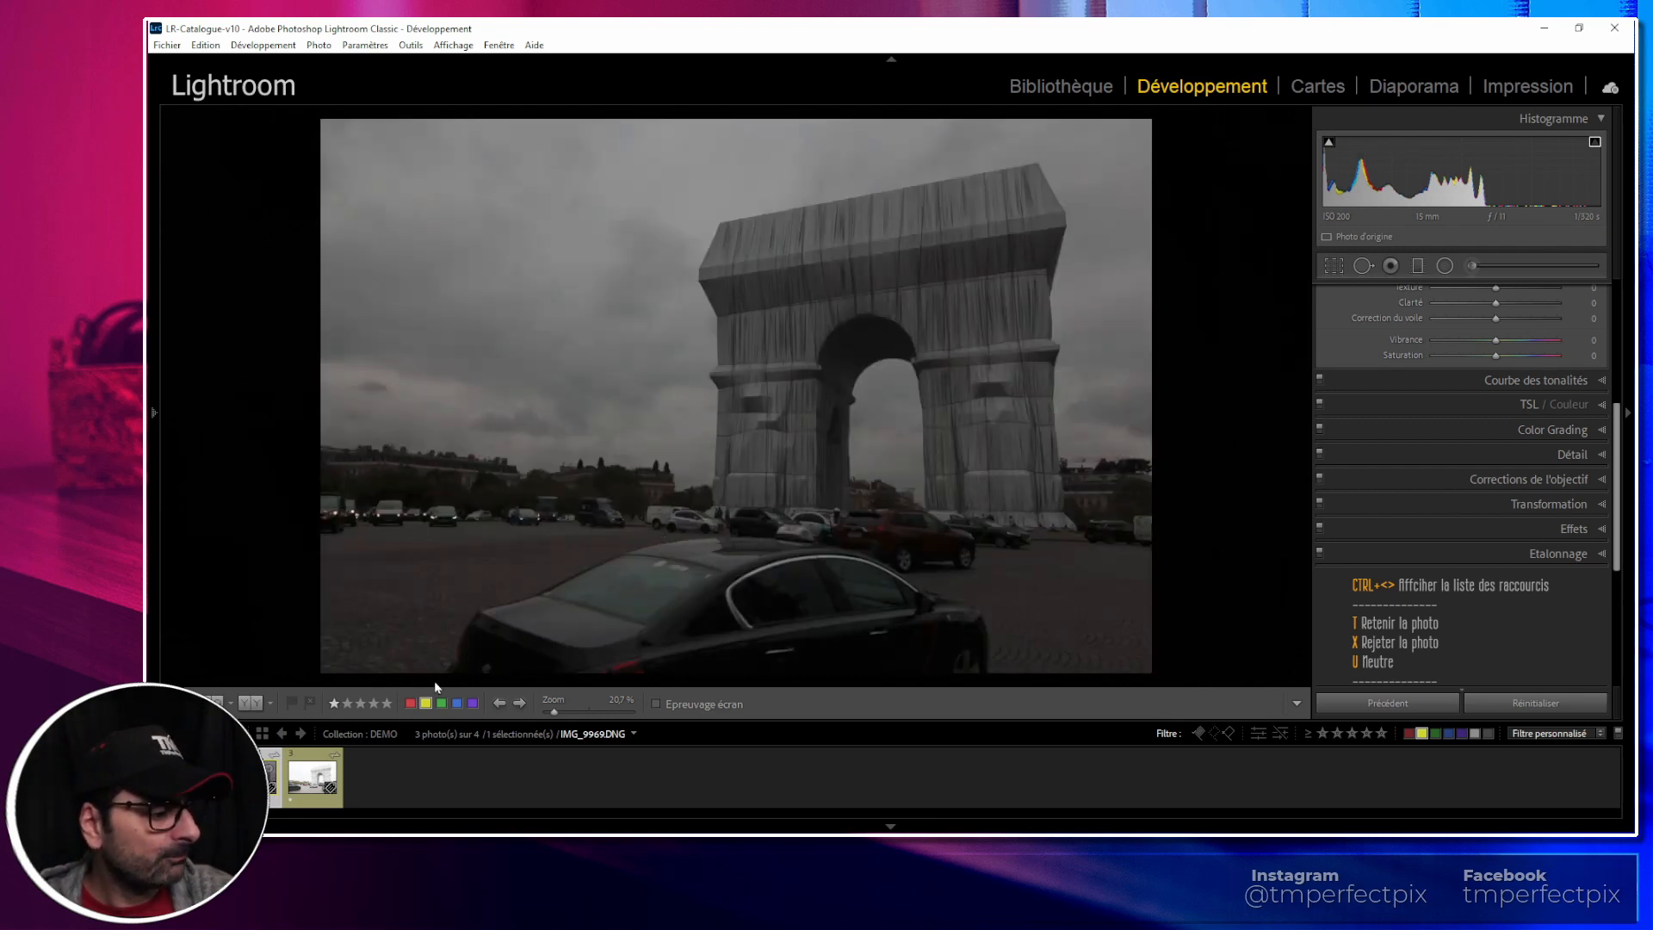
{"action": "left_click", "coordinate": [310, 769]}
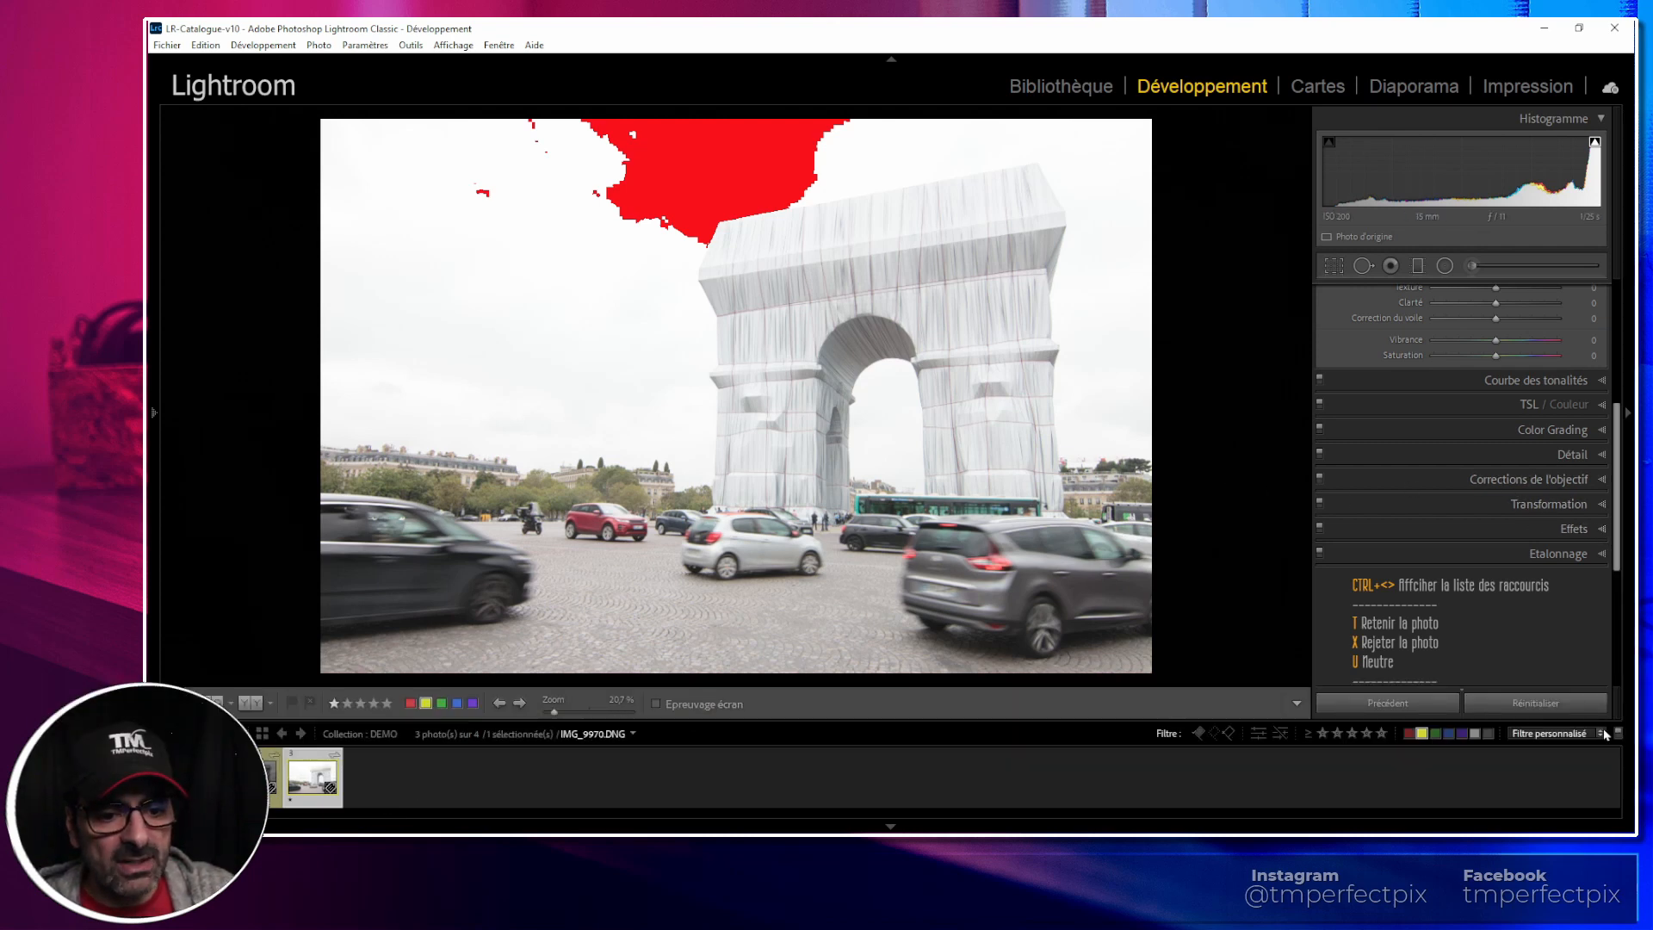
{"action": "left_click", "coordinate": [1532, 704]}
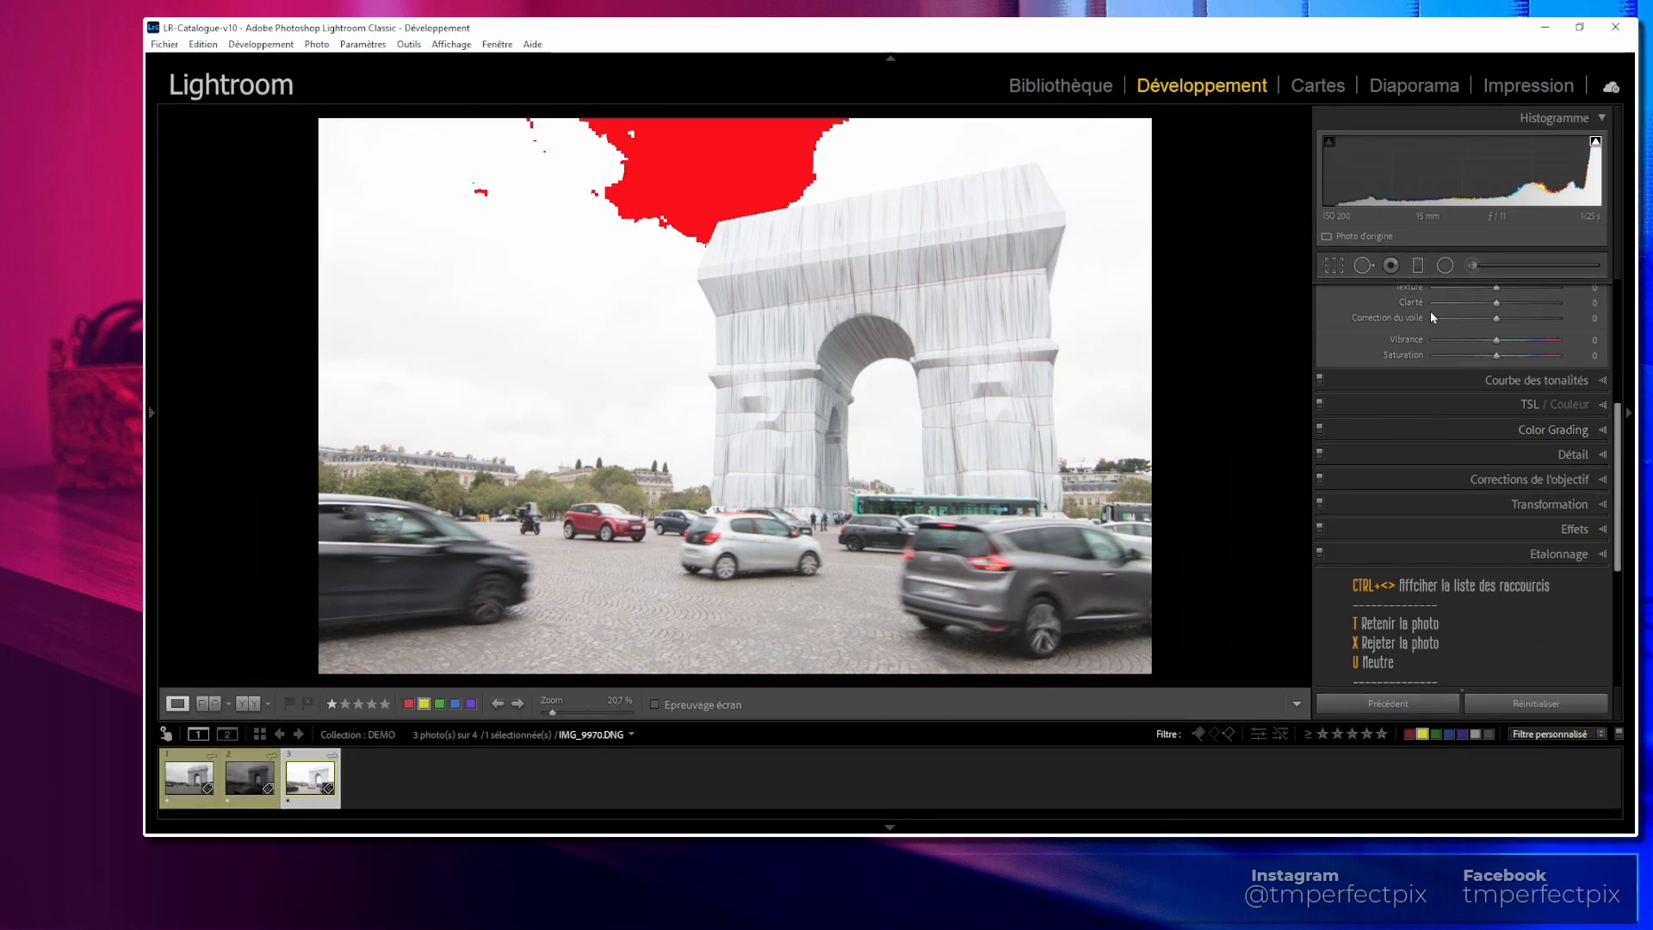
{"action": "scroll", "coordinate": [1403, 476], "scroll_direction": "up", "scroll_amount": 2}
{"action": "scroll", "coordinate": [1403, 472], "scroll_direction": "up", "scroll_amount": 3}
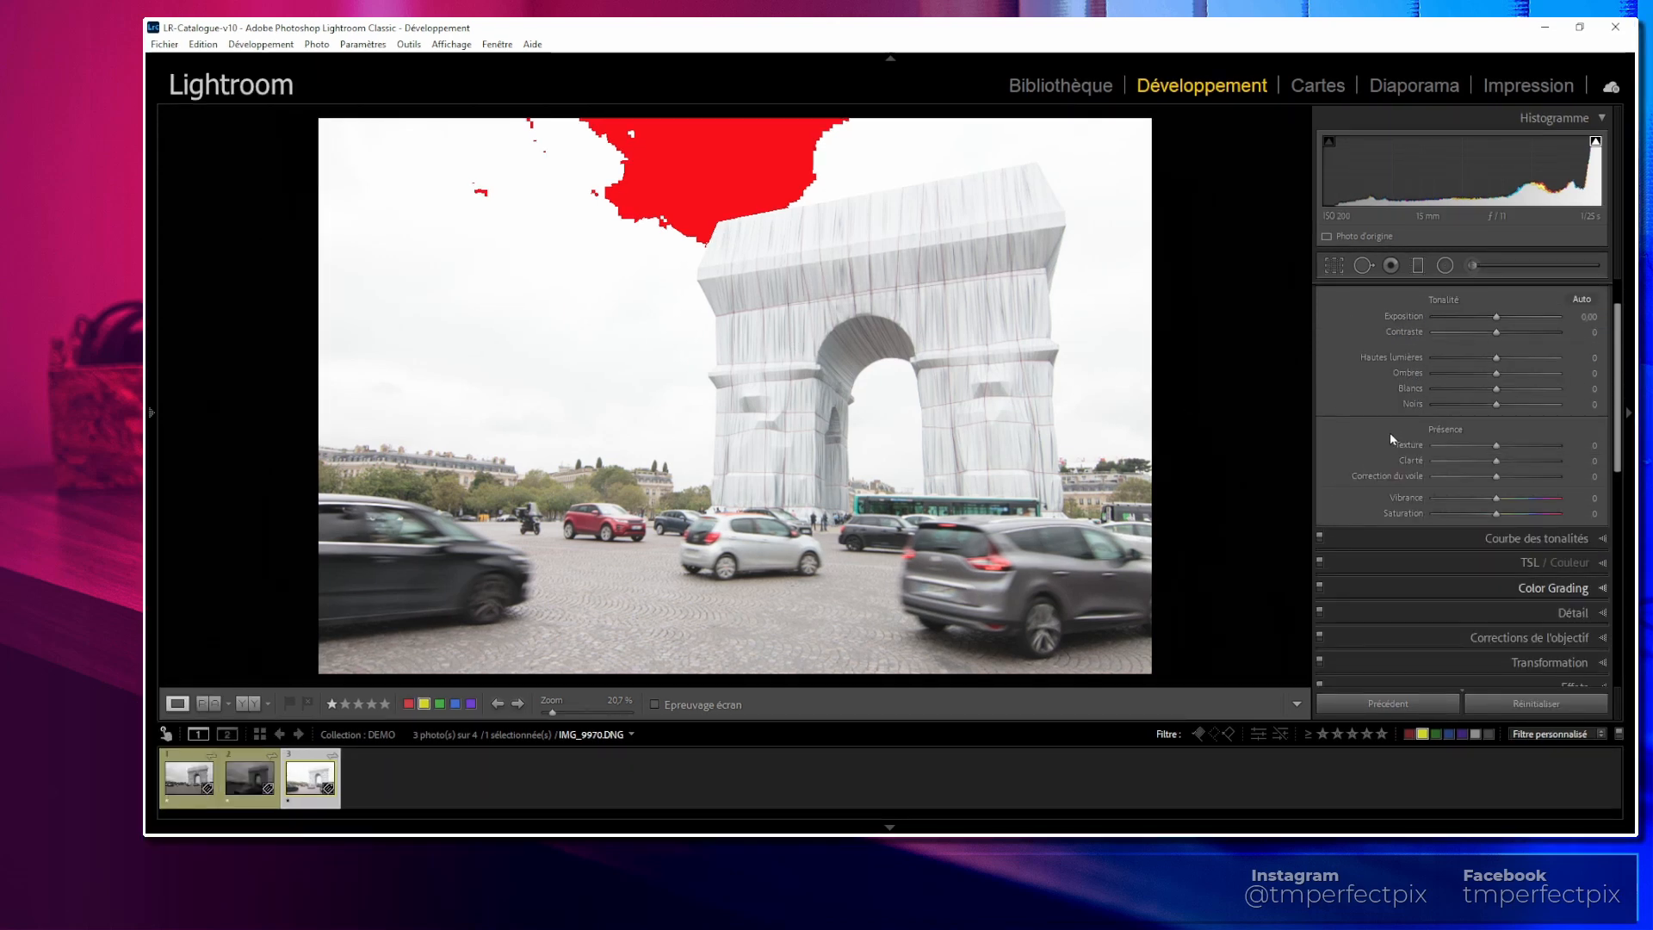
{"action": "left_click", "coordinate": [240, 789]}
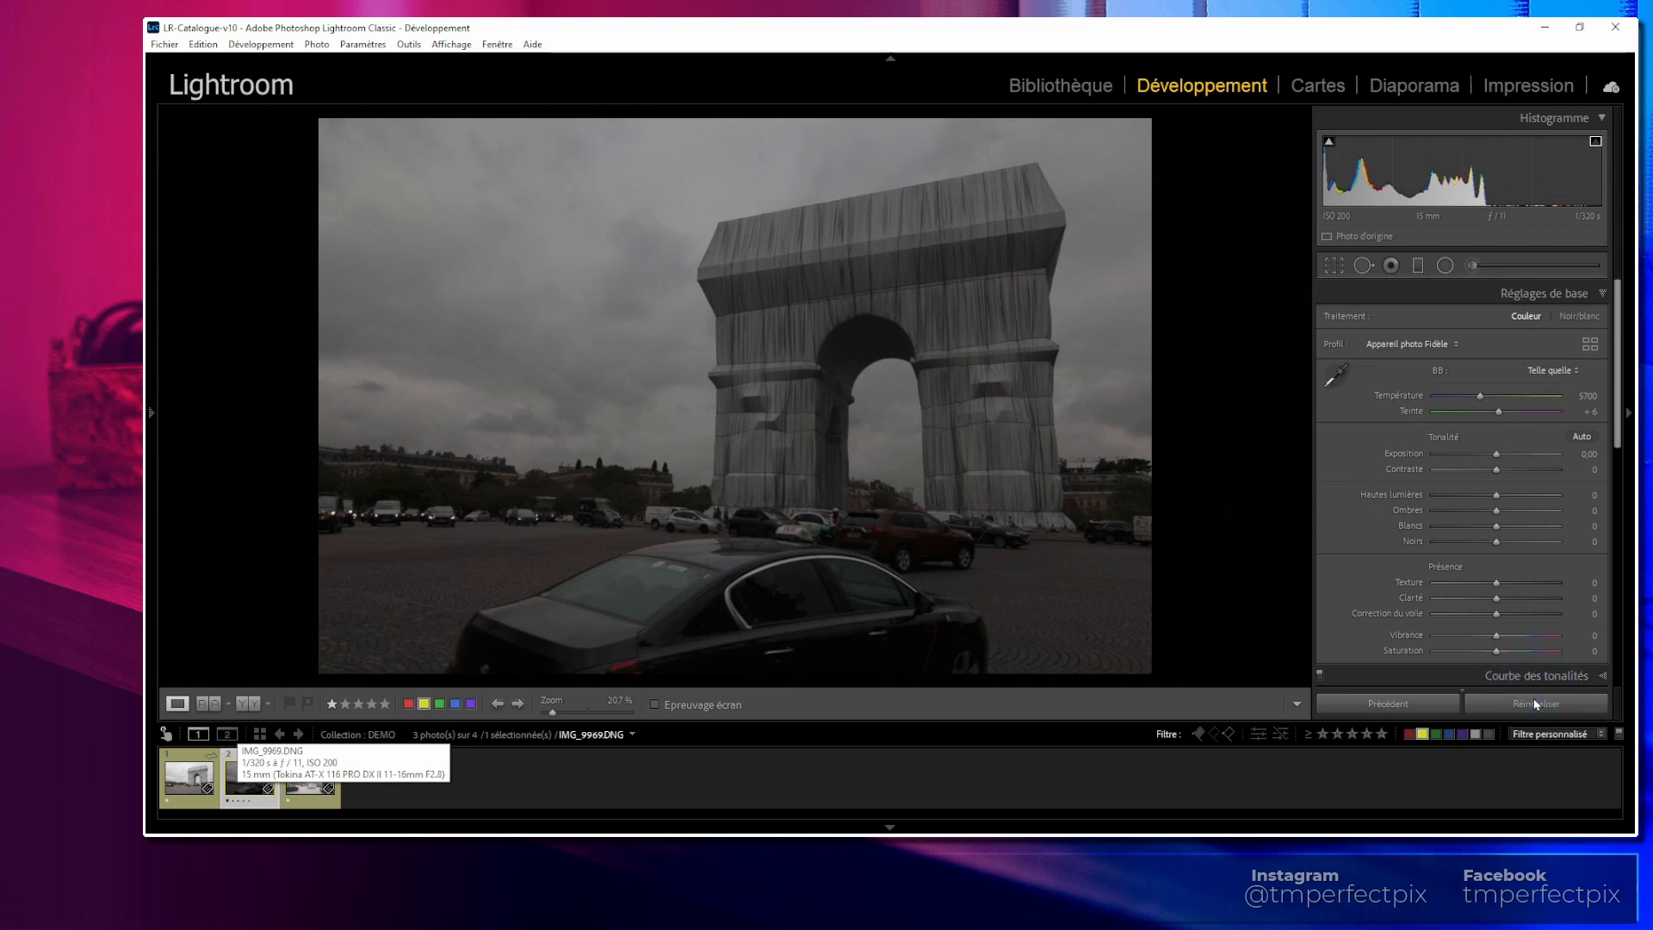
Step: Select the three Arc de Triomphe photos with IMG_9968.DNG as the reference, and match their total exposures
{"action": "scroll", "coordinate": [1532, 695], "scroll_direction": "down", "scroll_amount": 3}
{"action": "scroll", "coordinate": [1532, 695], "scroll_direction": "down", "scroll_amount": 2}
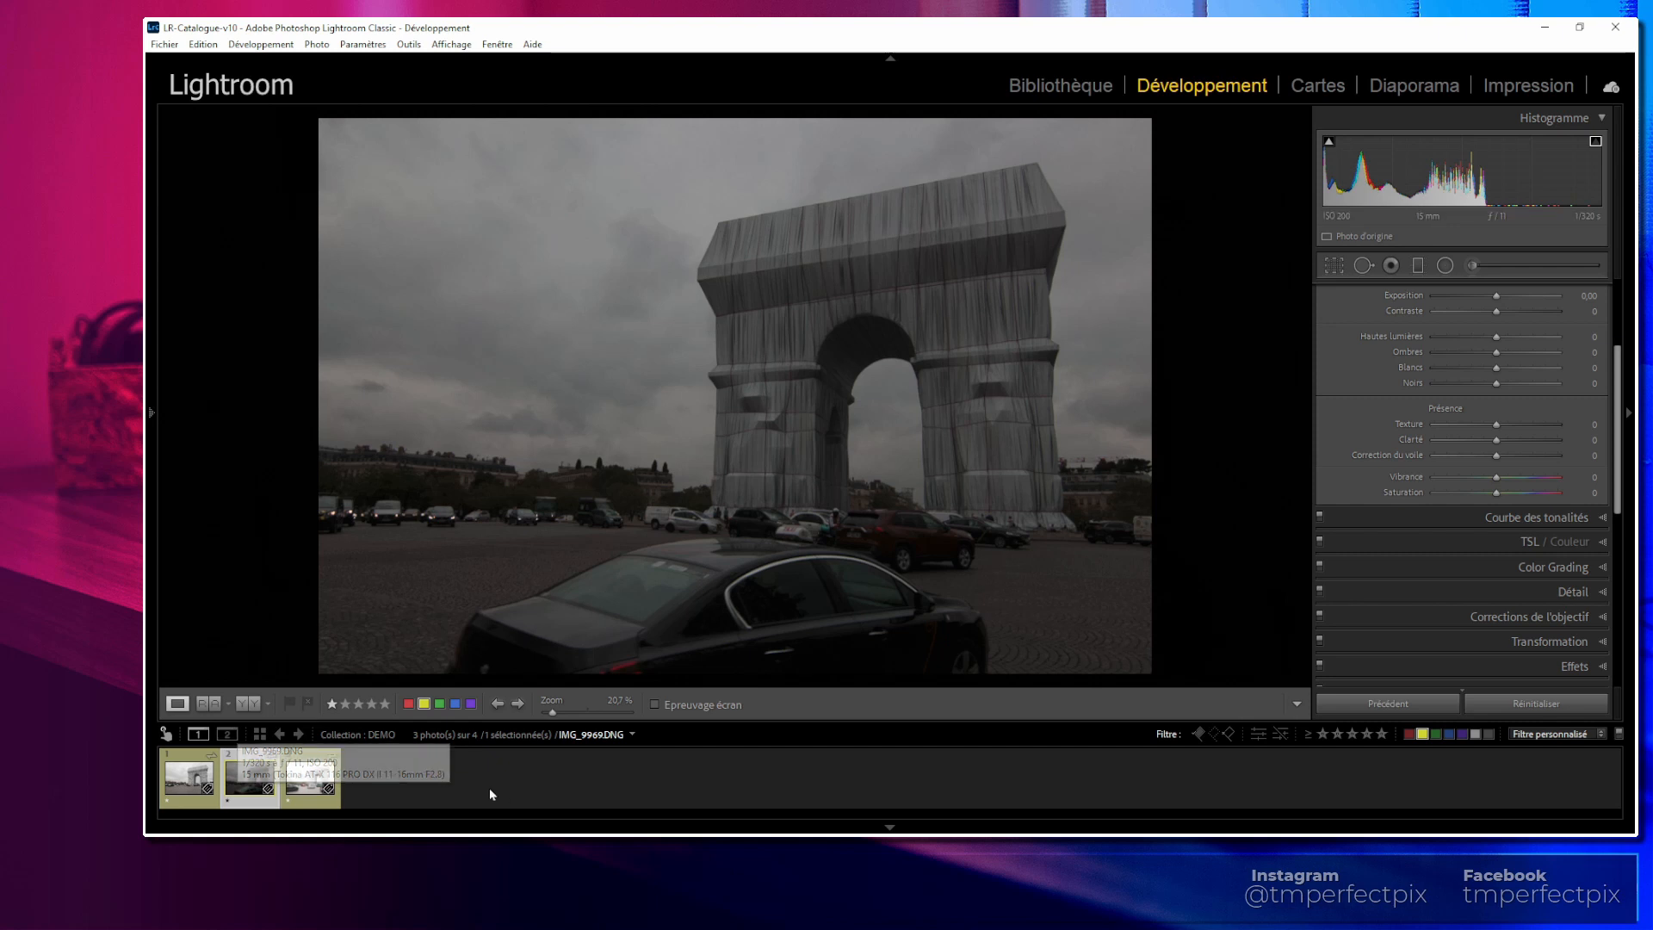
{"action": "left_click", "coordinate": [194, 786]}
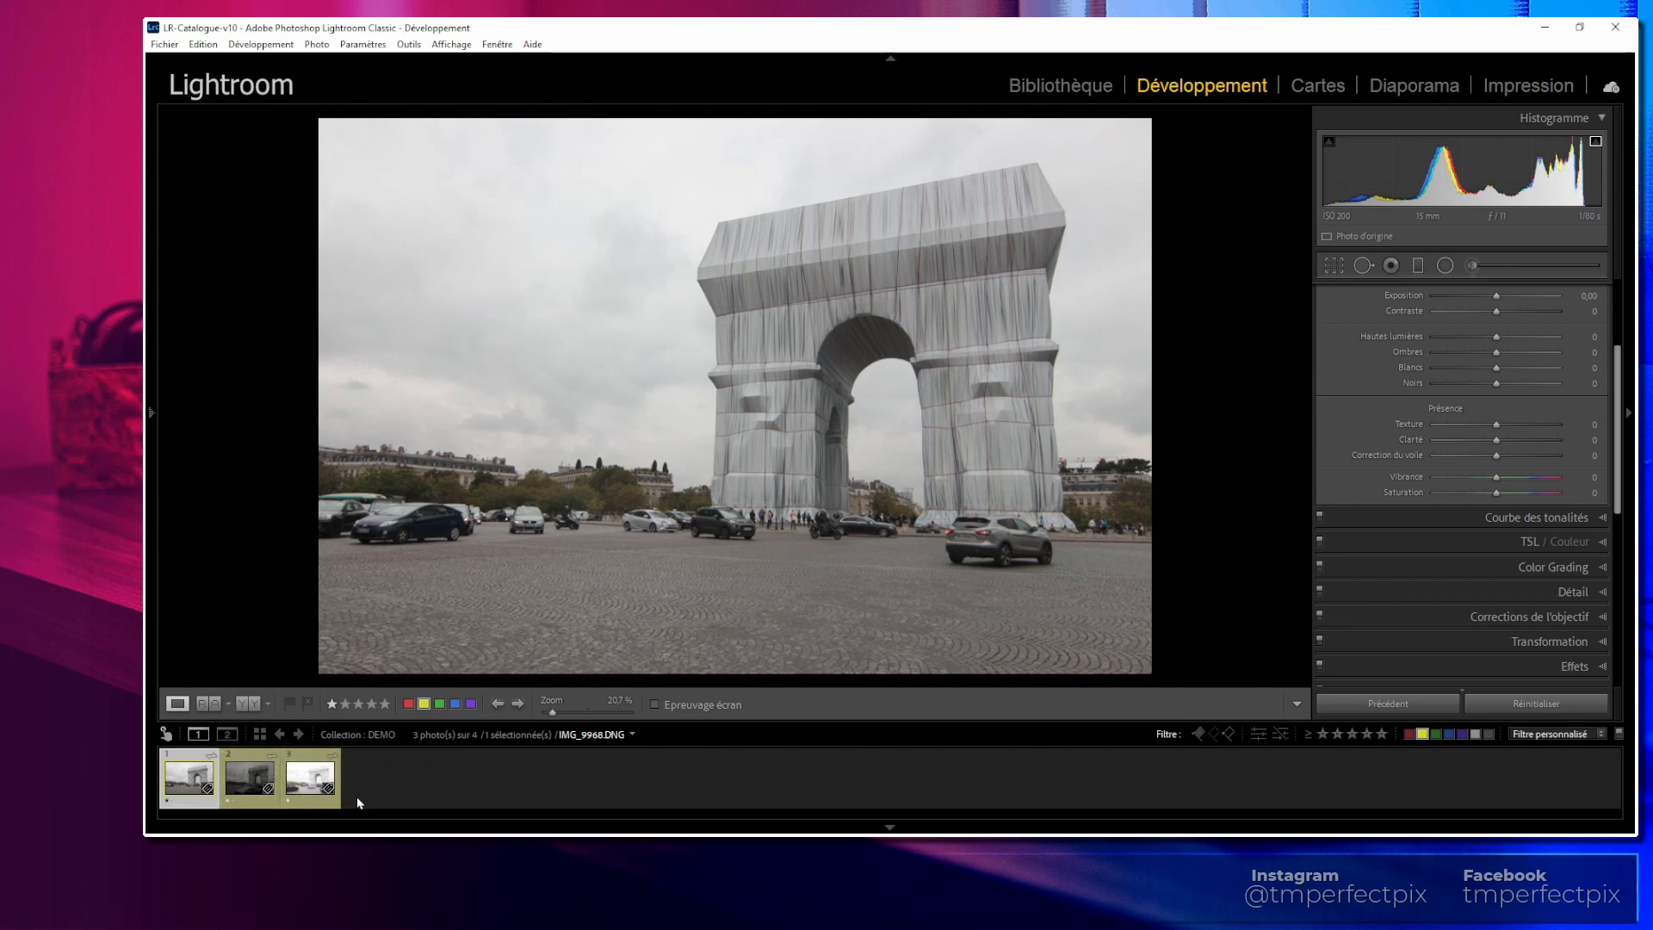
{"action": "left_click", "coordinate": [253, 783], "text": "ctrl"}
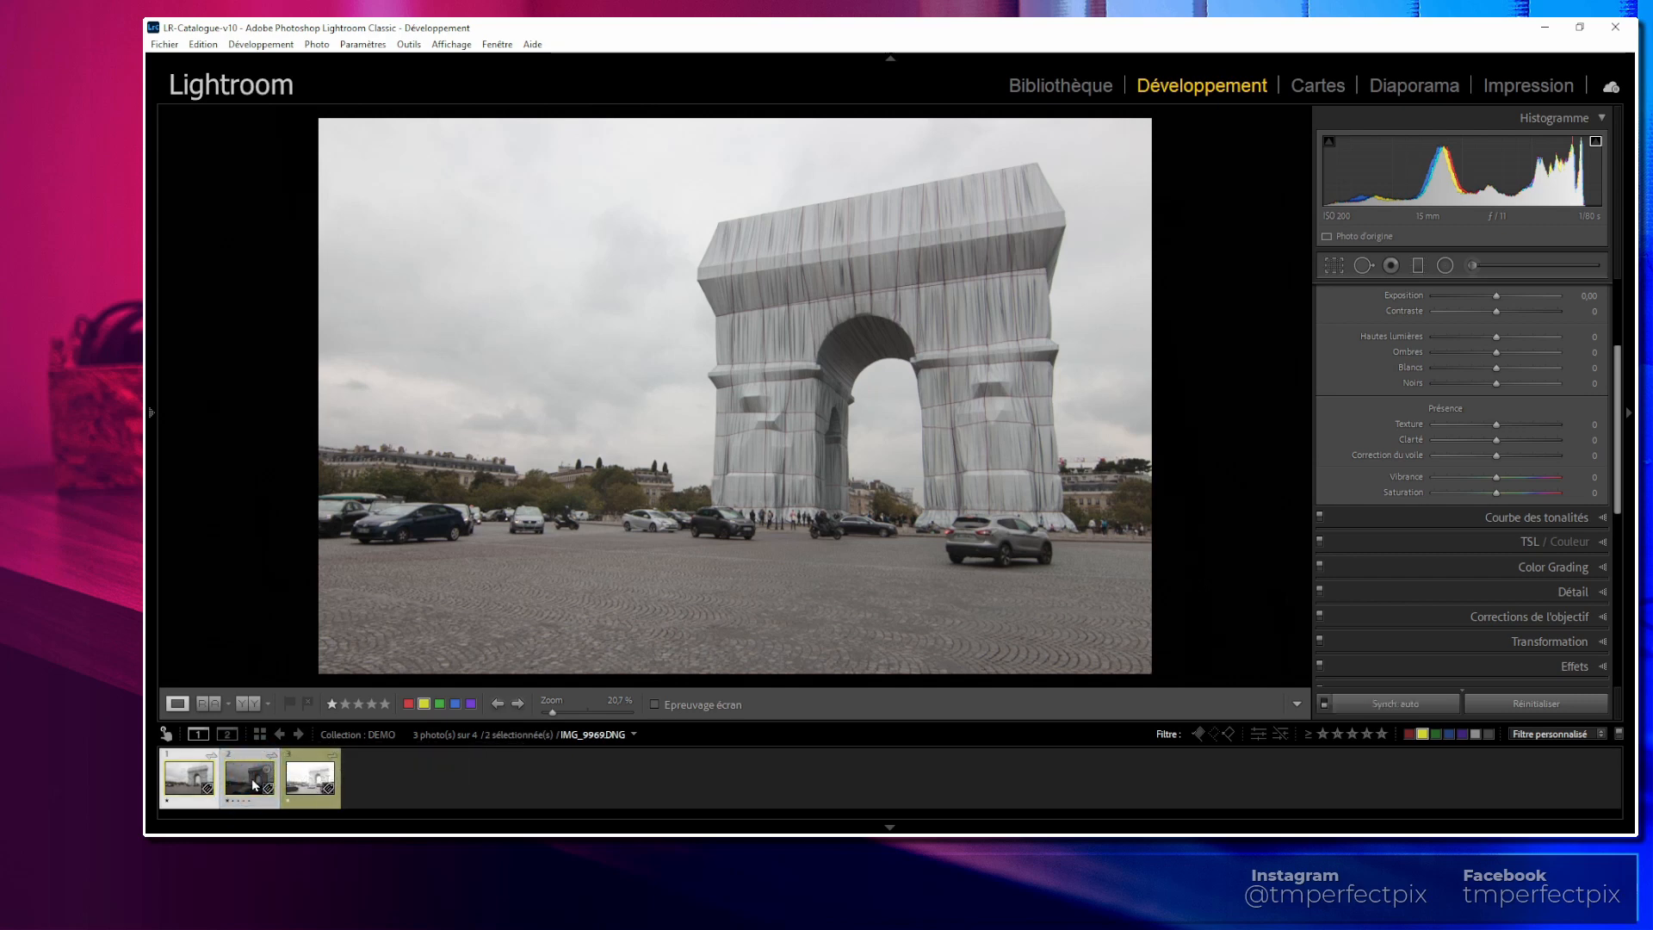
{"action": "left_click", "coordinate": [305, 783], "text": "ctrl"}
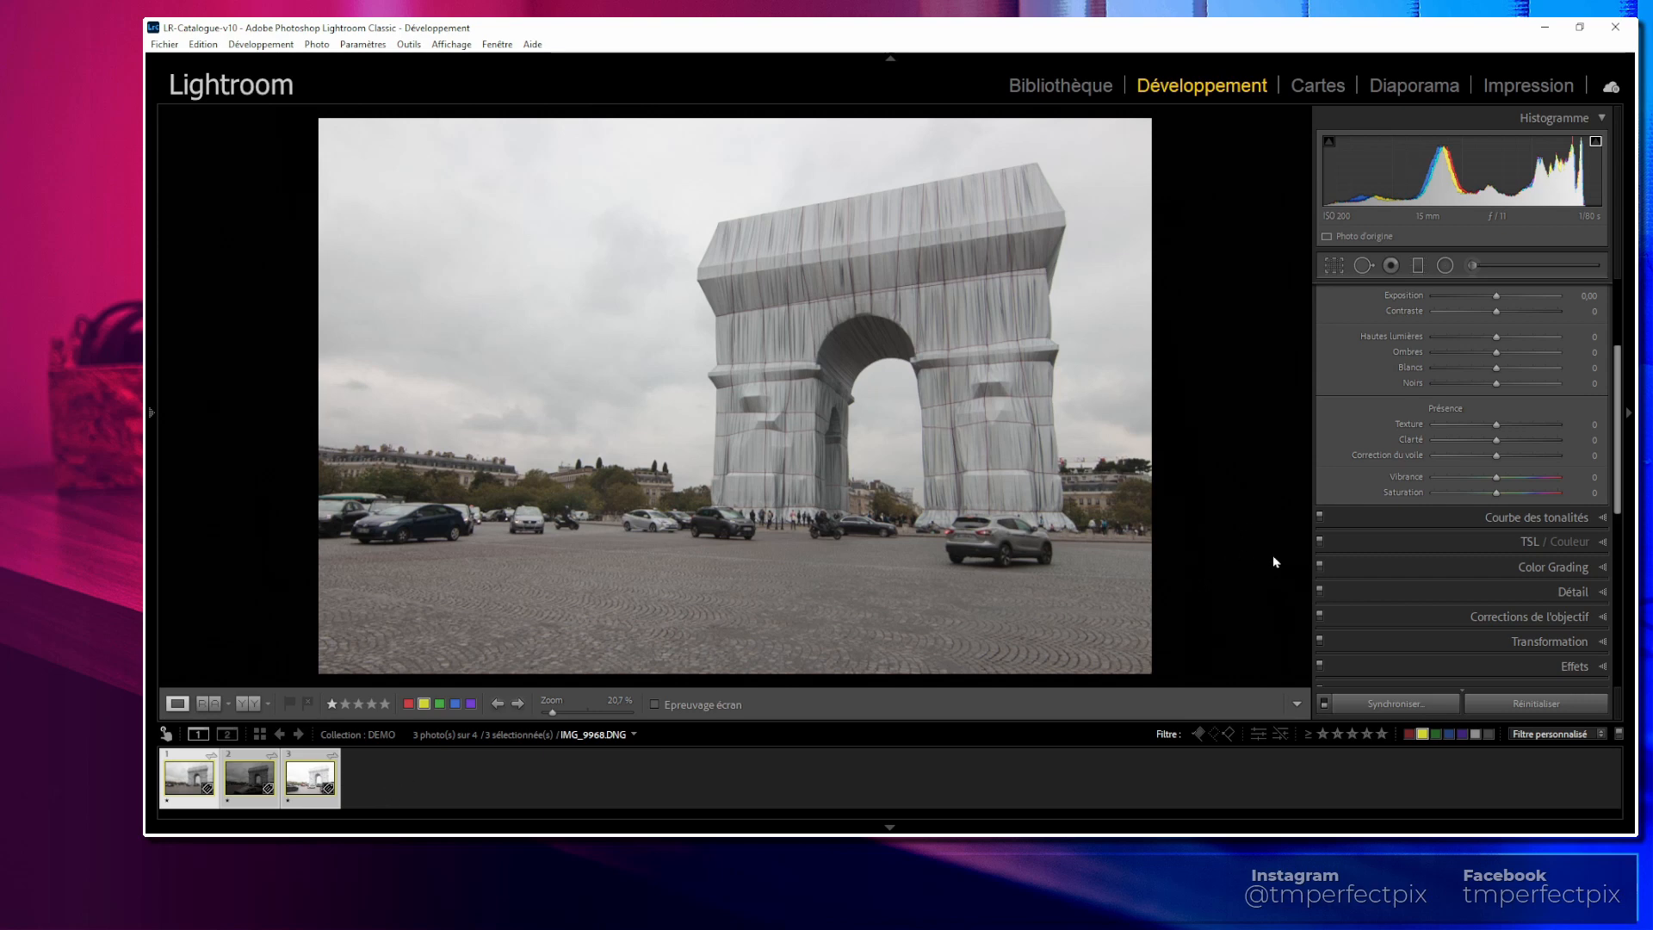
{"action": "scroll", "coordinate": [1364, 533], "scroll_direction": "up", "scroll_amount": 3}
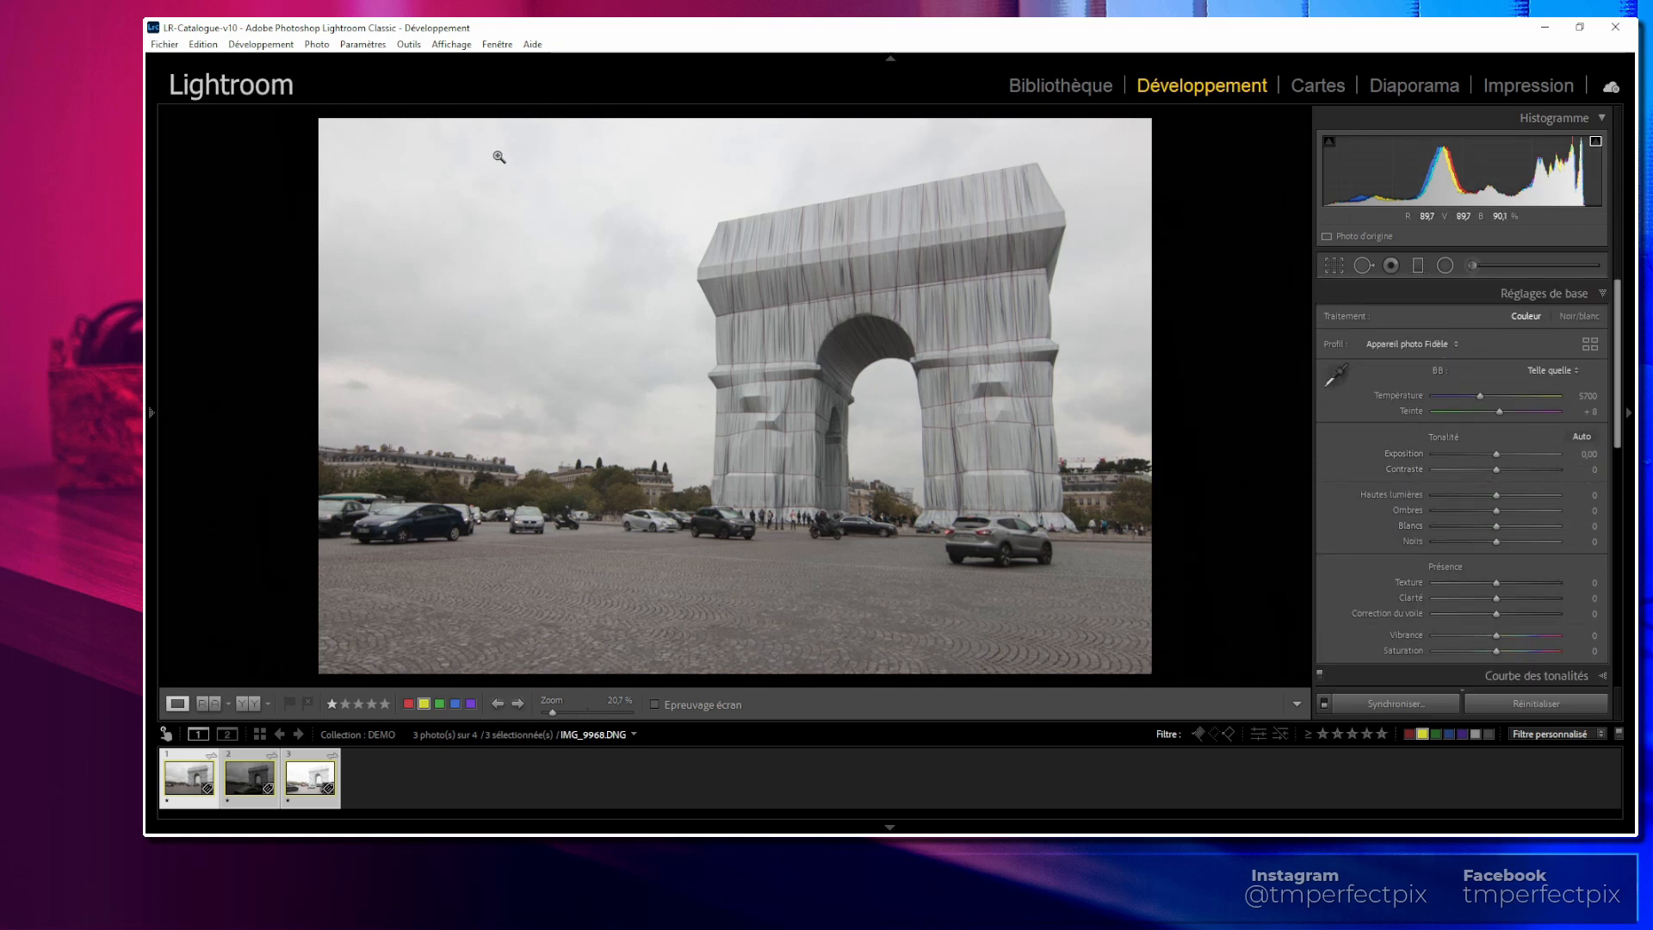
{"action": "left_click", "coordinate": [361, 44]}
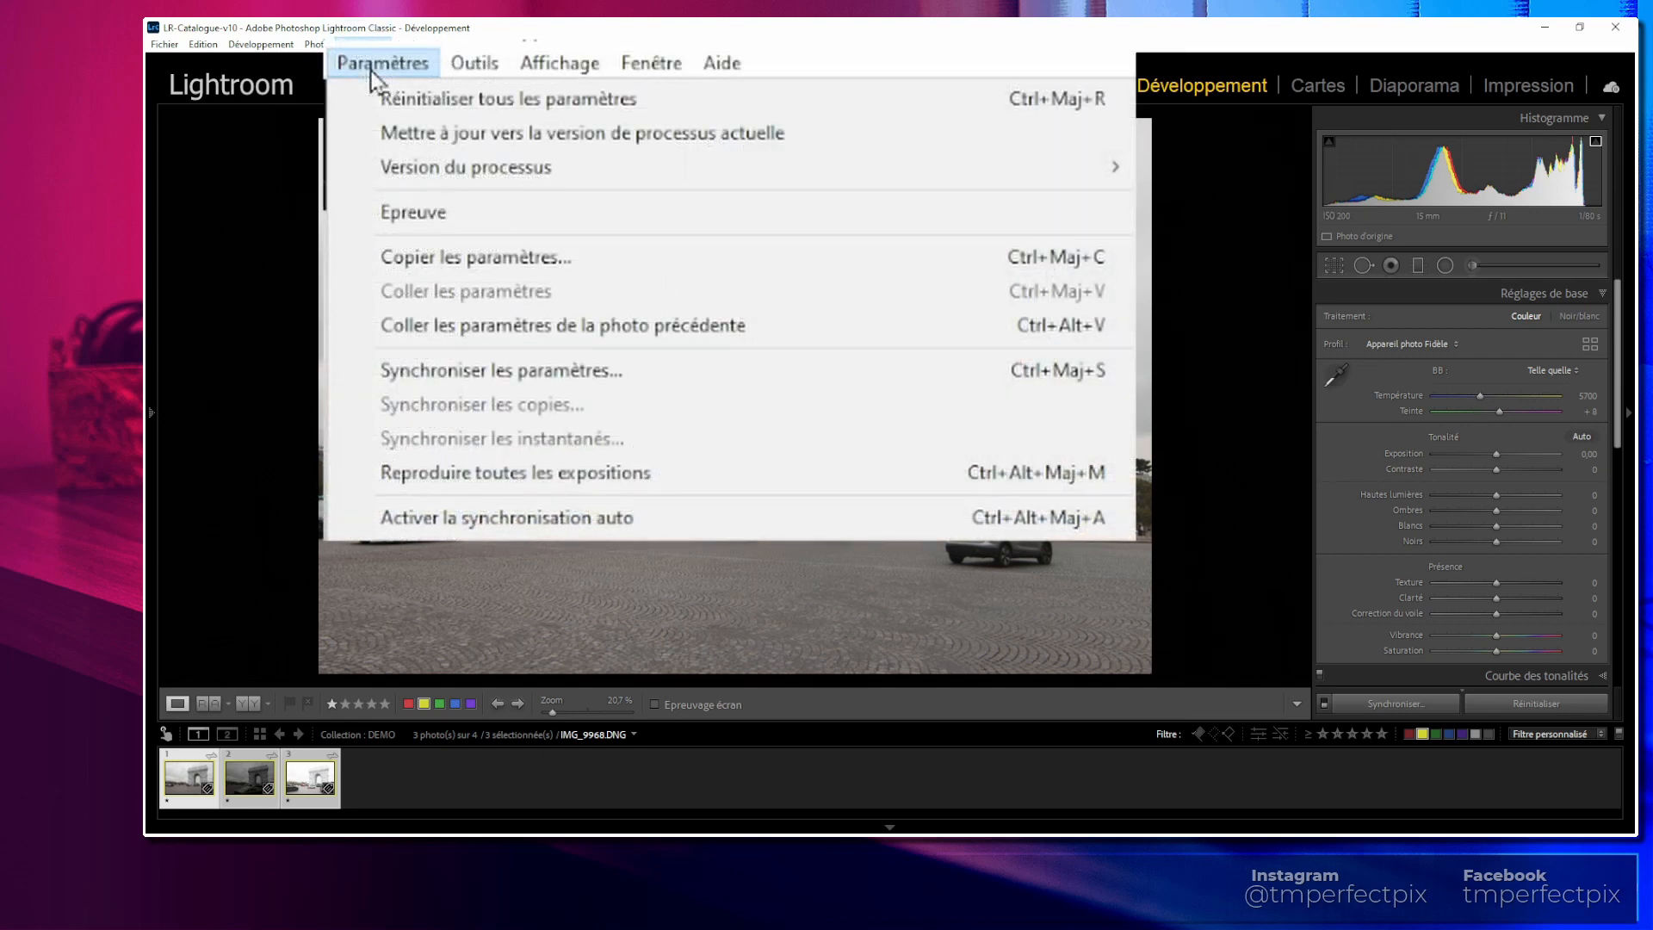
{"action": "left_click", "coordinate": [694, 479]}
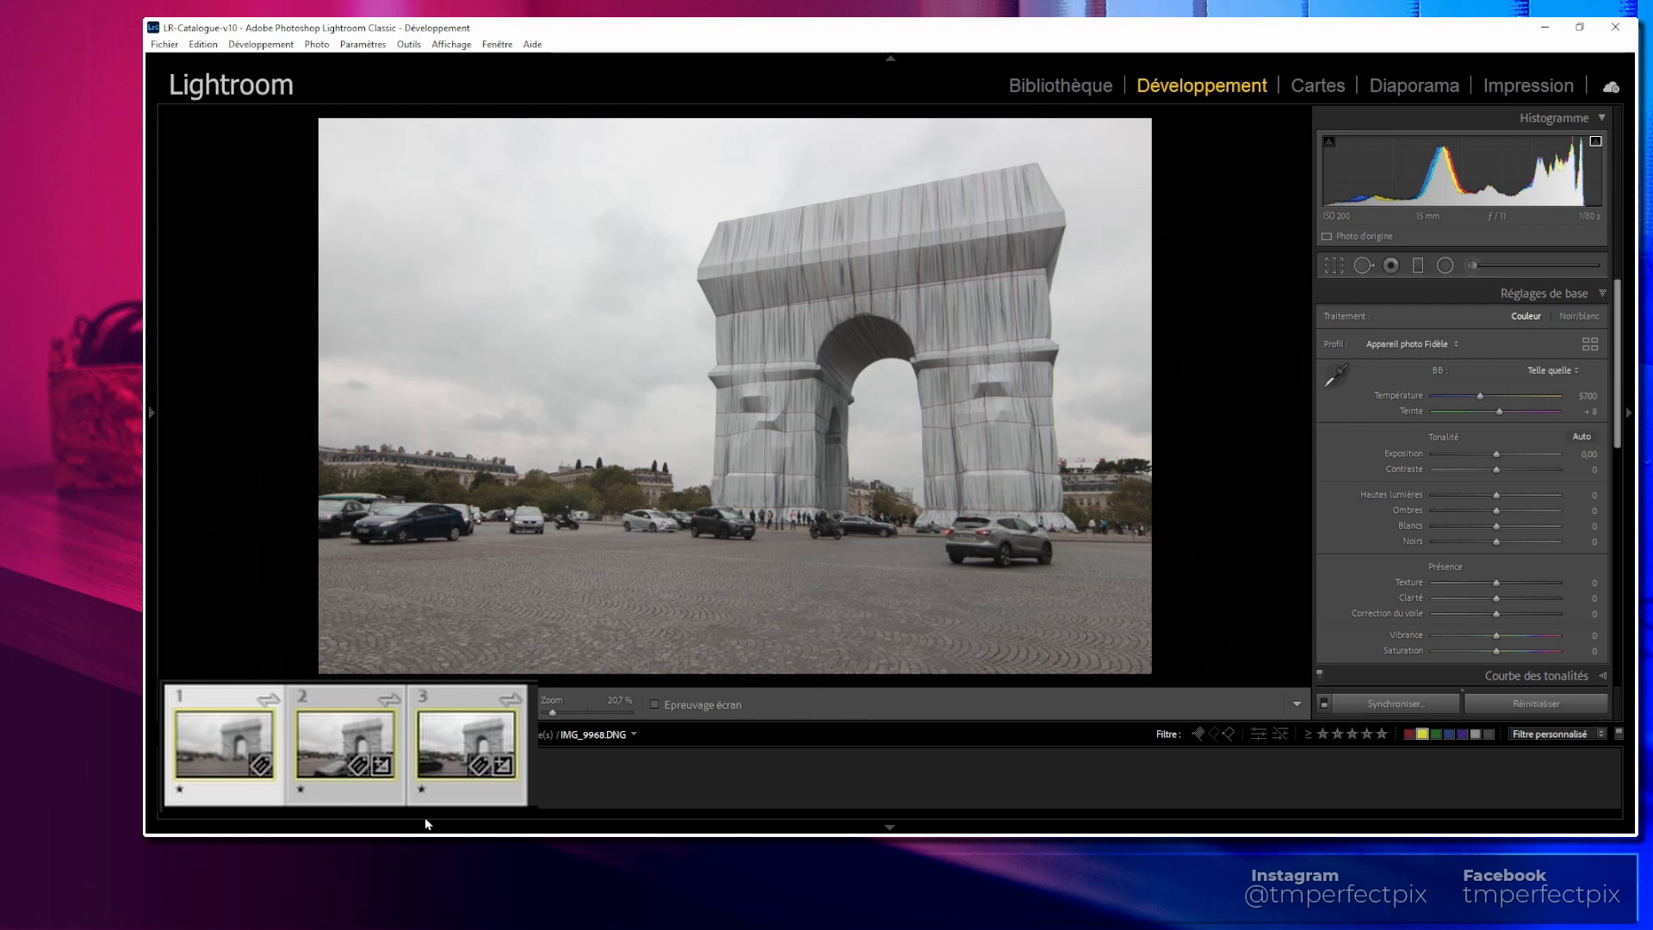
Step: Examine the three exposure-matched photos one by one, comparing their brightness and Exposition settings
{"action": "left_click", "coordinate": [230, 796]}
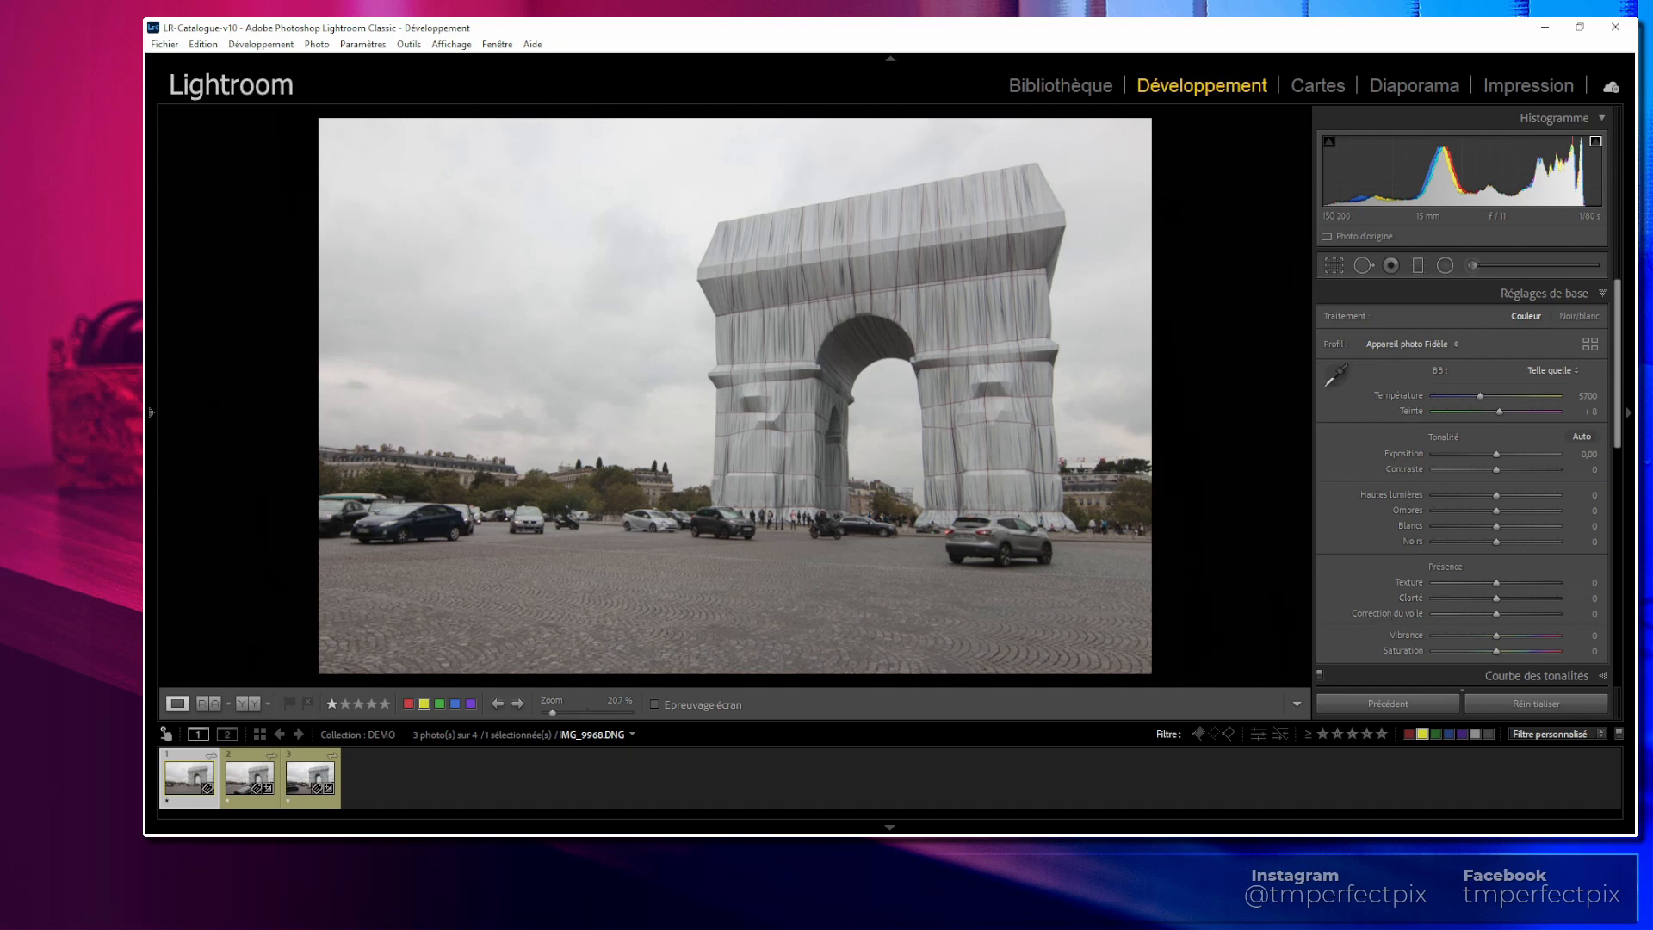
{"action": "left_click", "coordinate": [244, 777]}
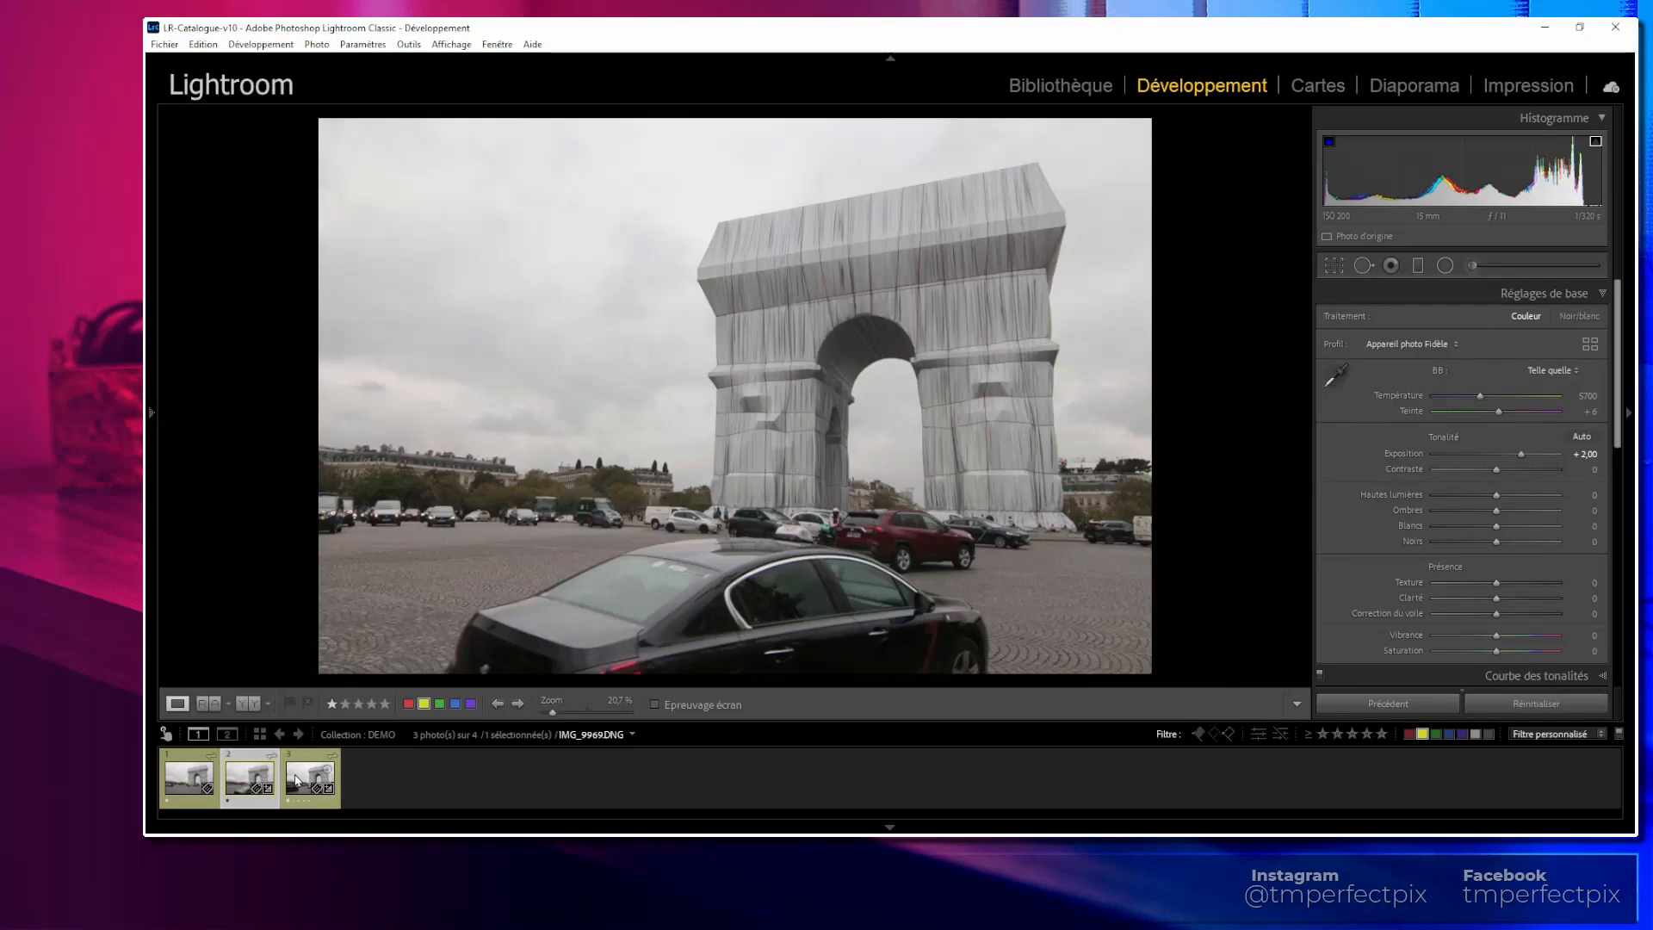
{"action": "left_click", "coordinate": [299, 780]}
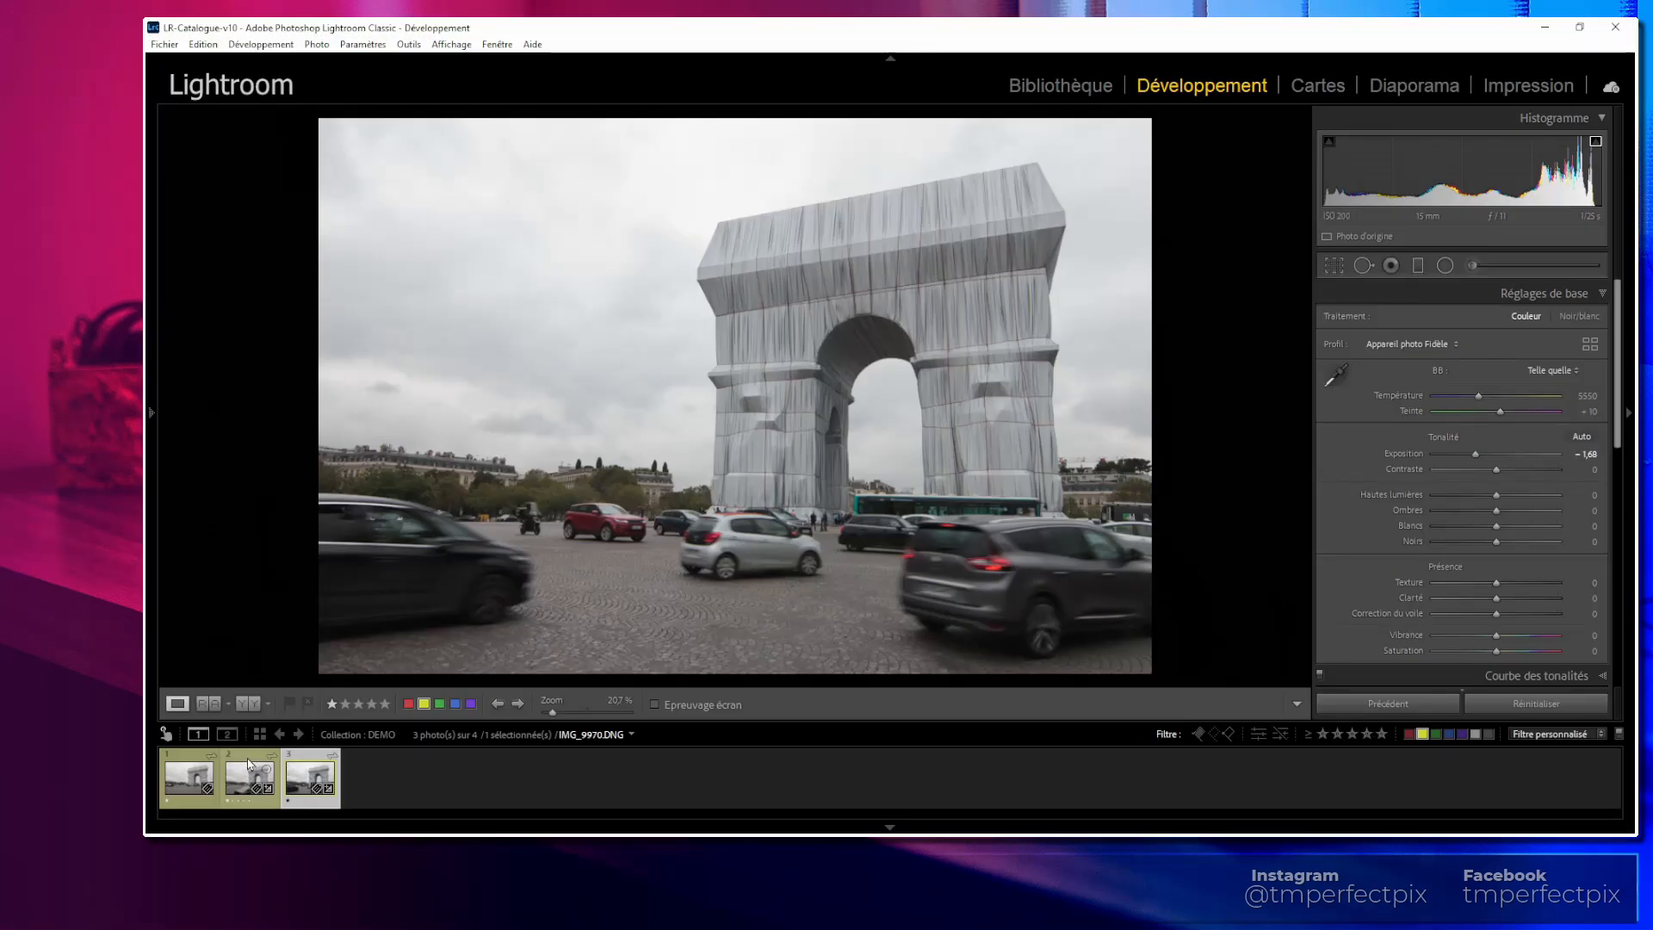
{"action": "left_click", "coordinate": [191, 783]}
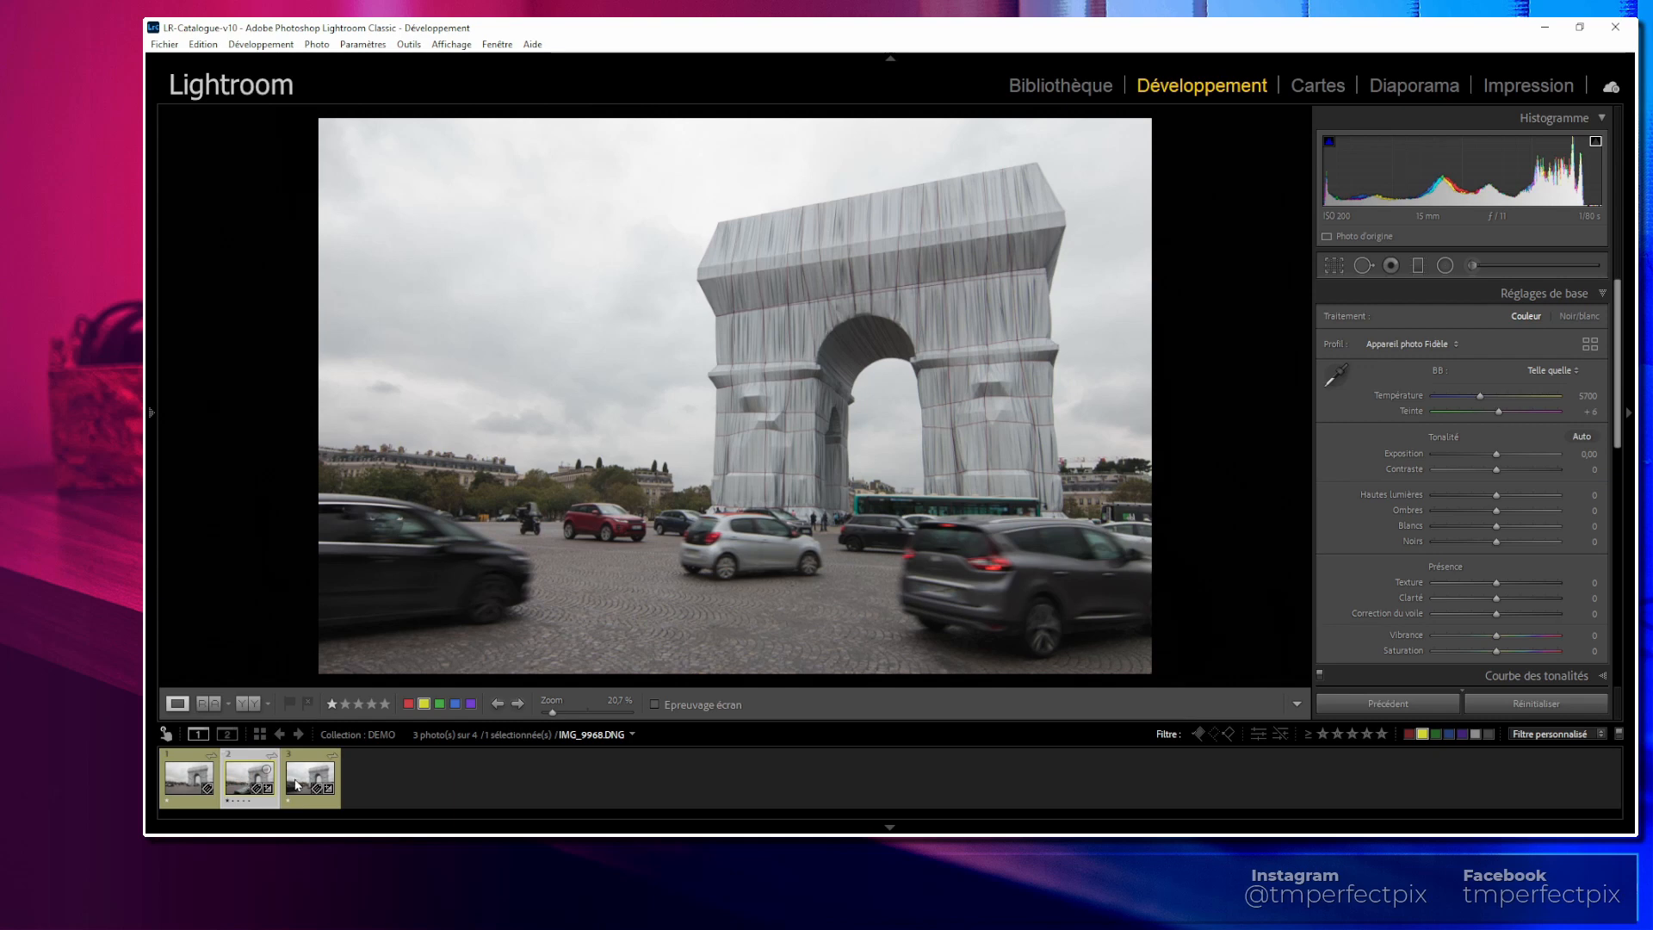
{"action": "left_click", "coordinate": [300, 784]}
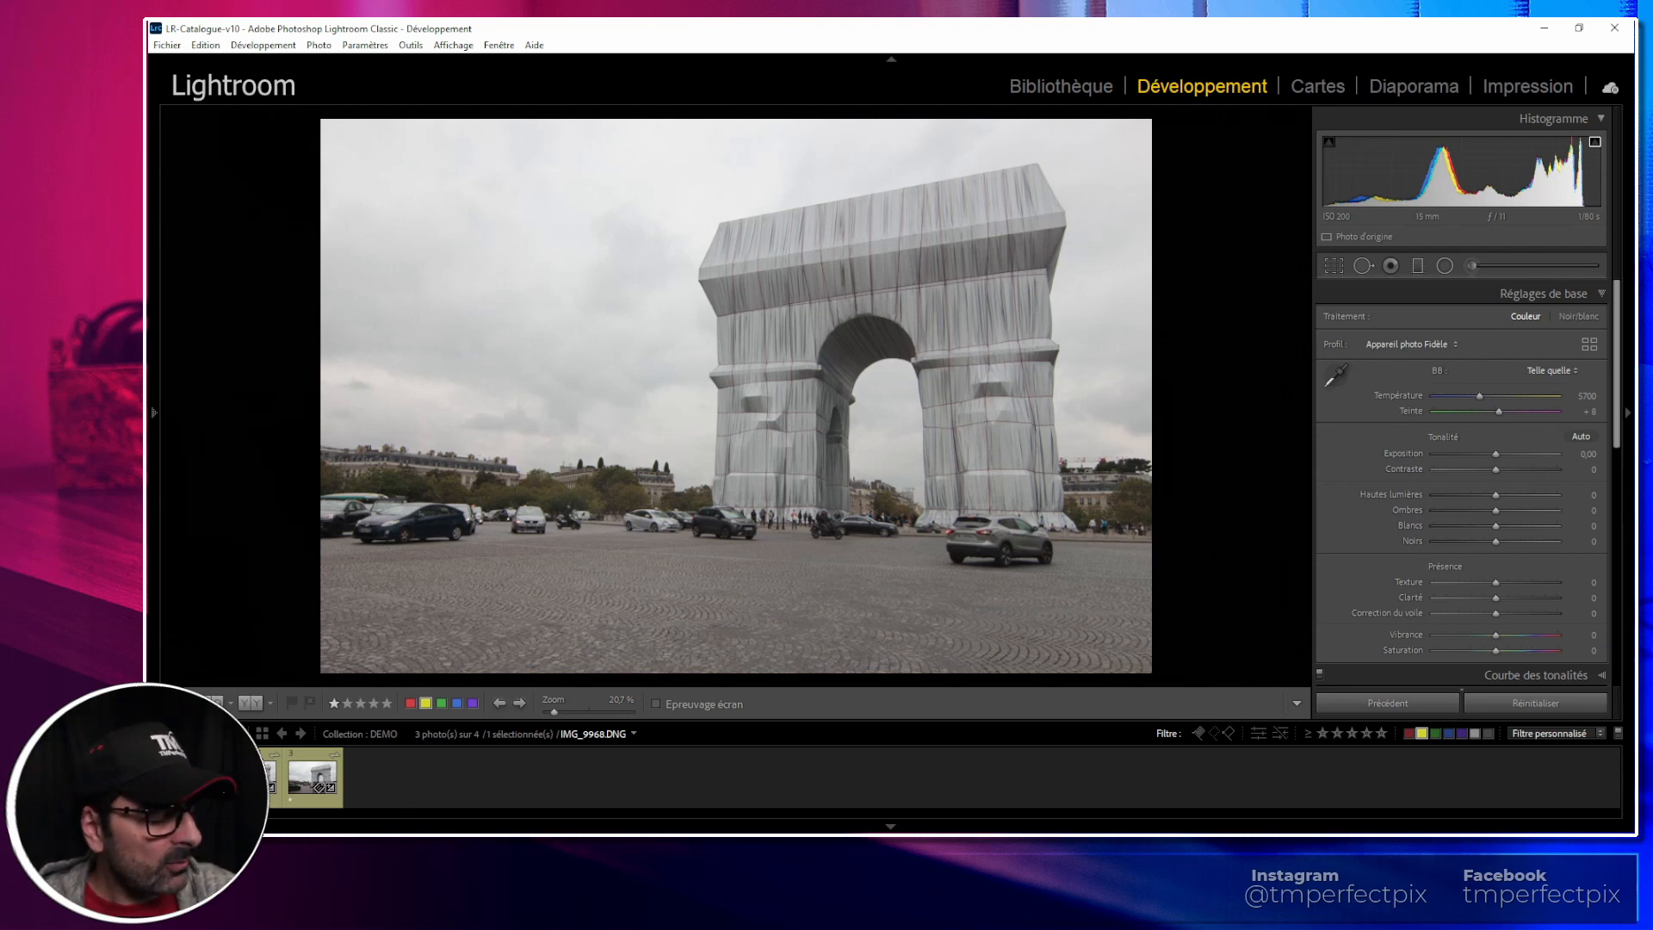
Step: Crop IMG_9968.DNG to the 1 x 1 aspect ratio, shifting the frame so the whole arch fits inside the square
{"action": "left_click", "coordinate": [1334, 267]}
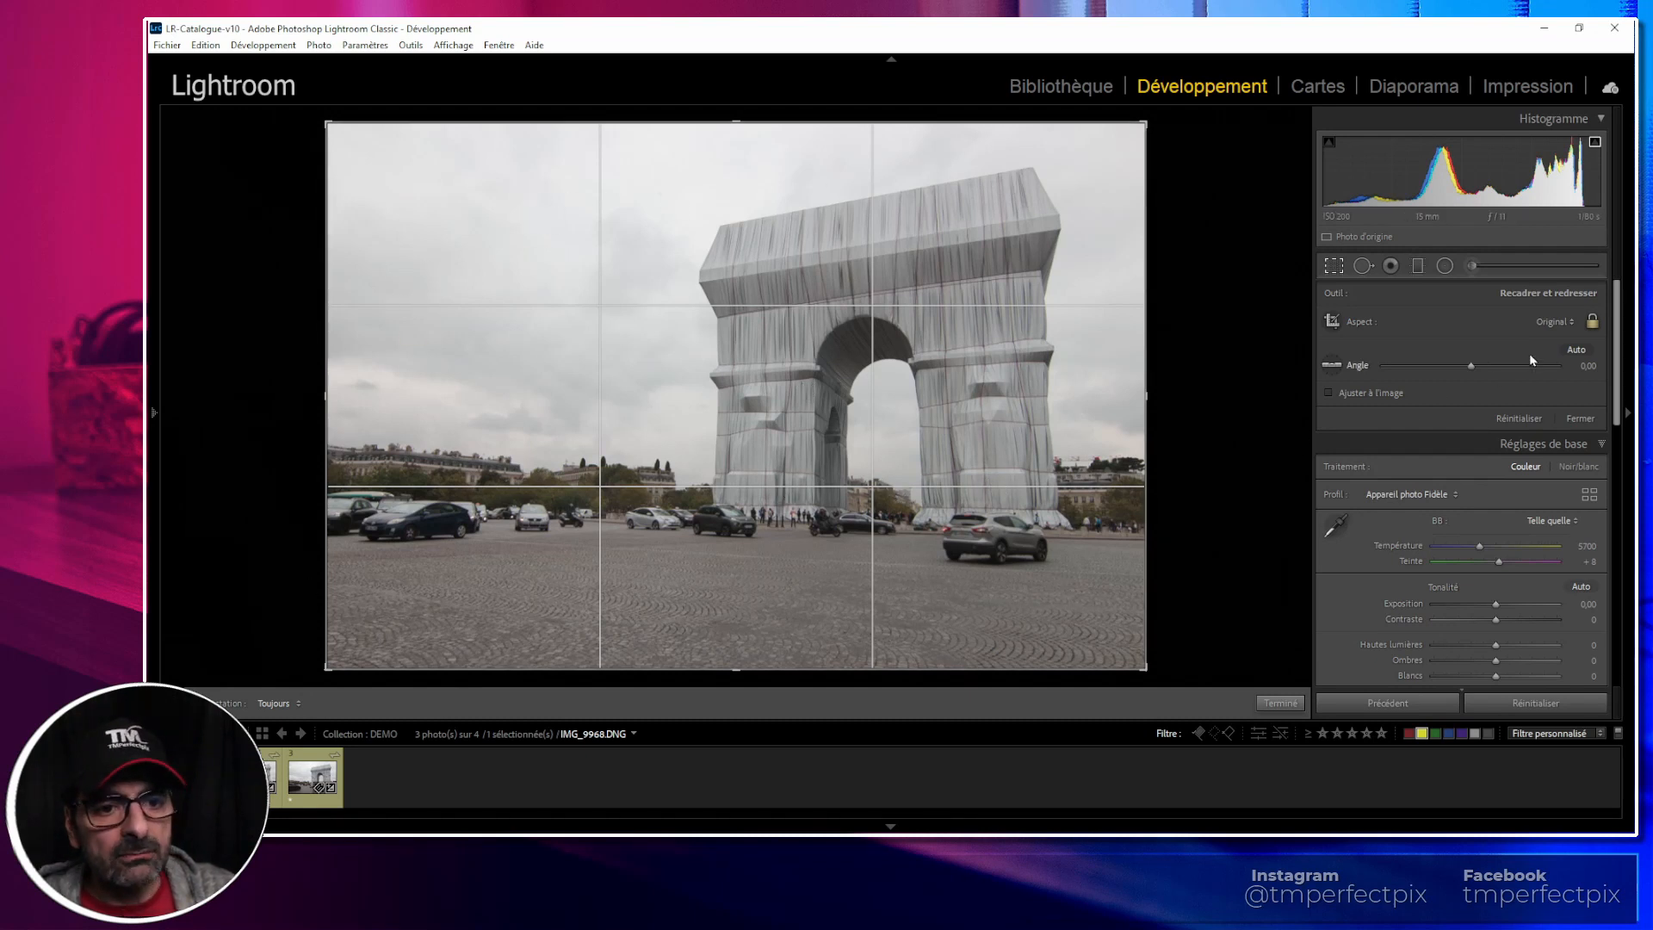
{"action": "left_click", "coordinate": [1555, 321]}
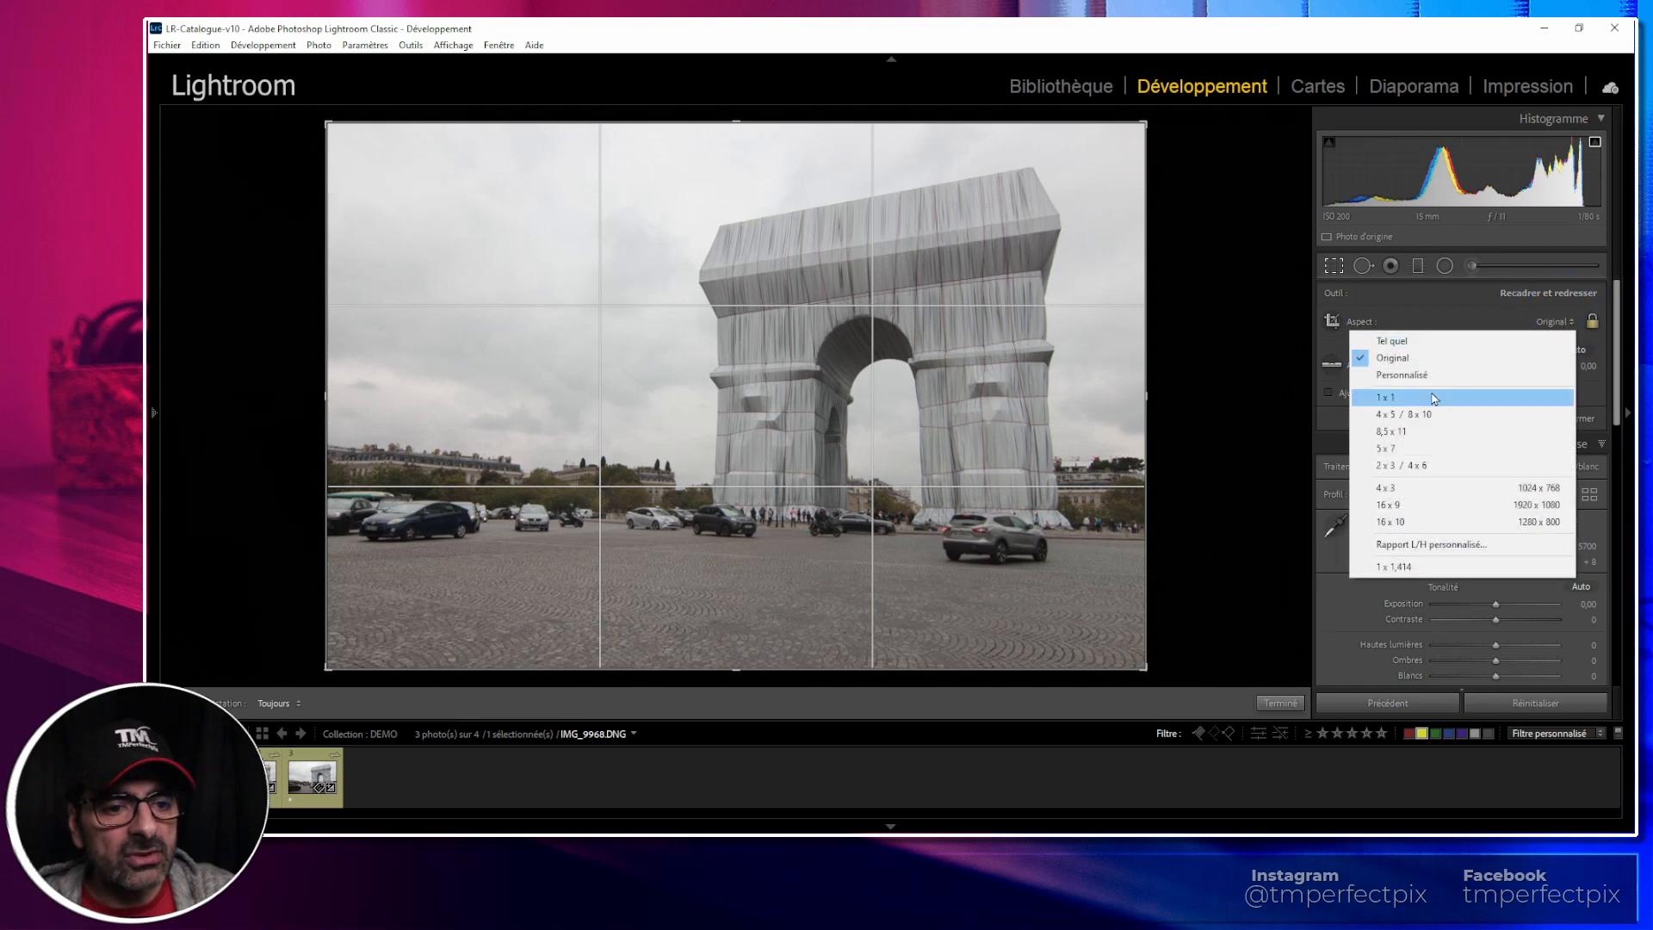
{"action": "left_click", "coordinate": [1403, 397]}
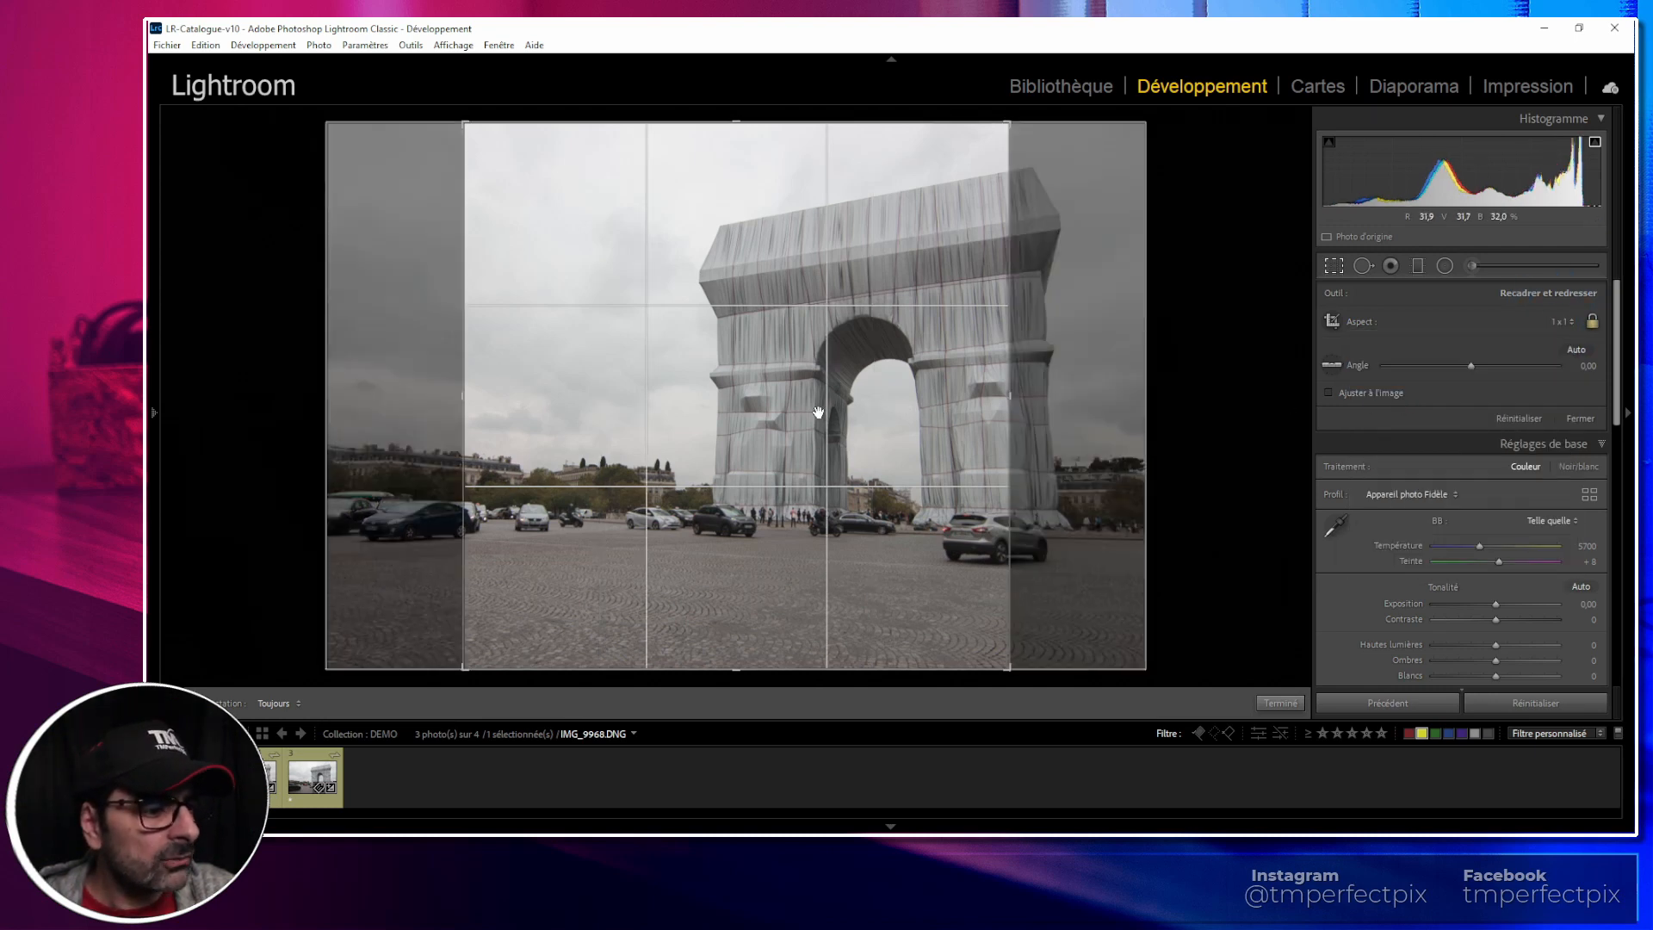
{"action": "left_click_drag", "start_coordinate": [823, 417], "coordinate": [636, 439]}
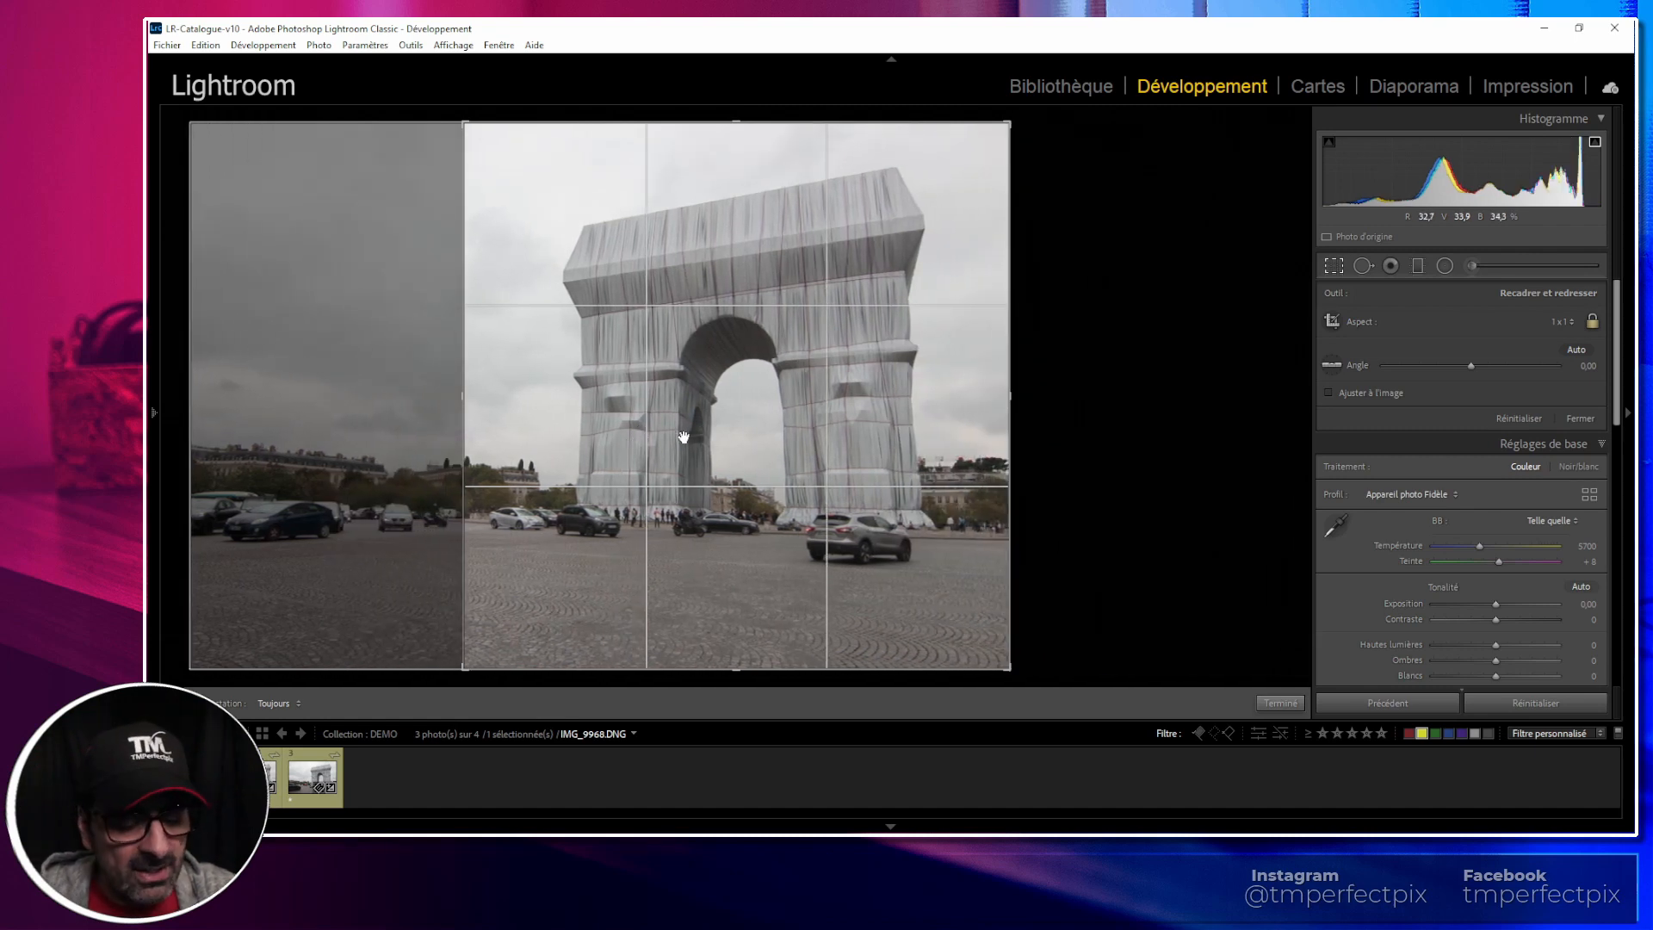
{"action": "key", "text": "Return"}
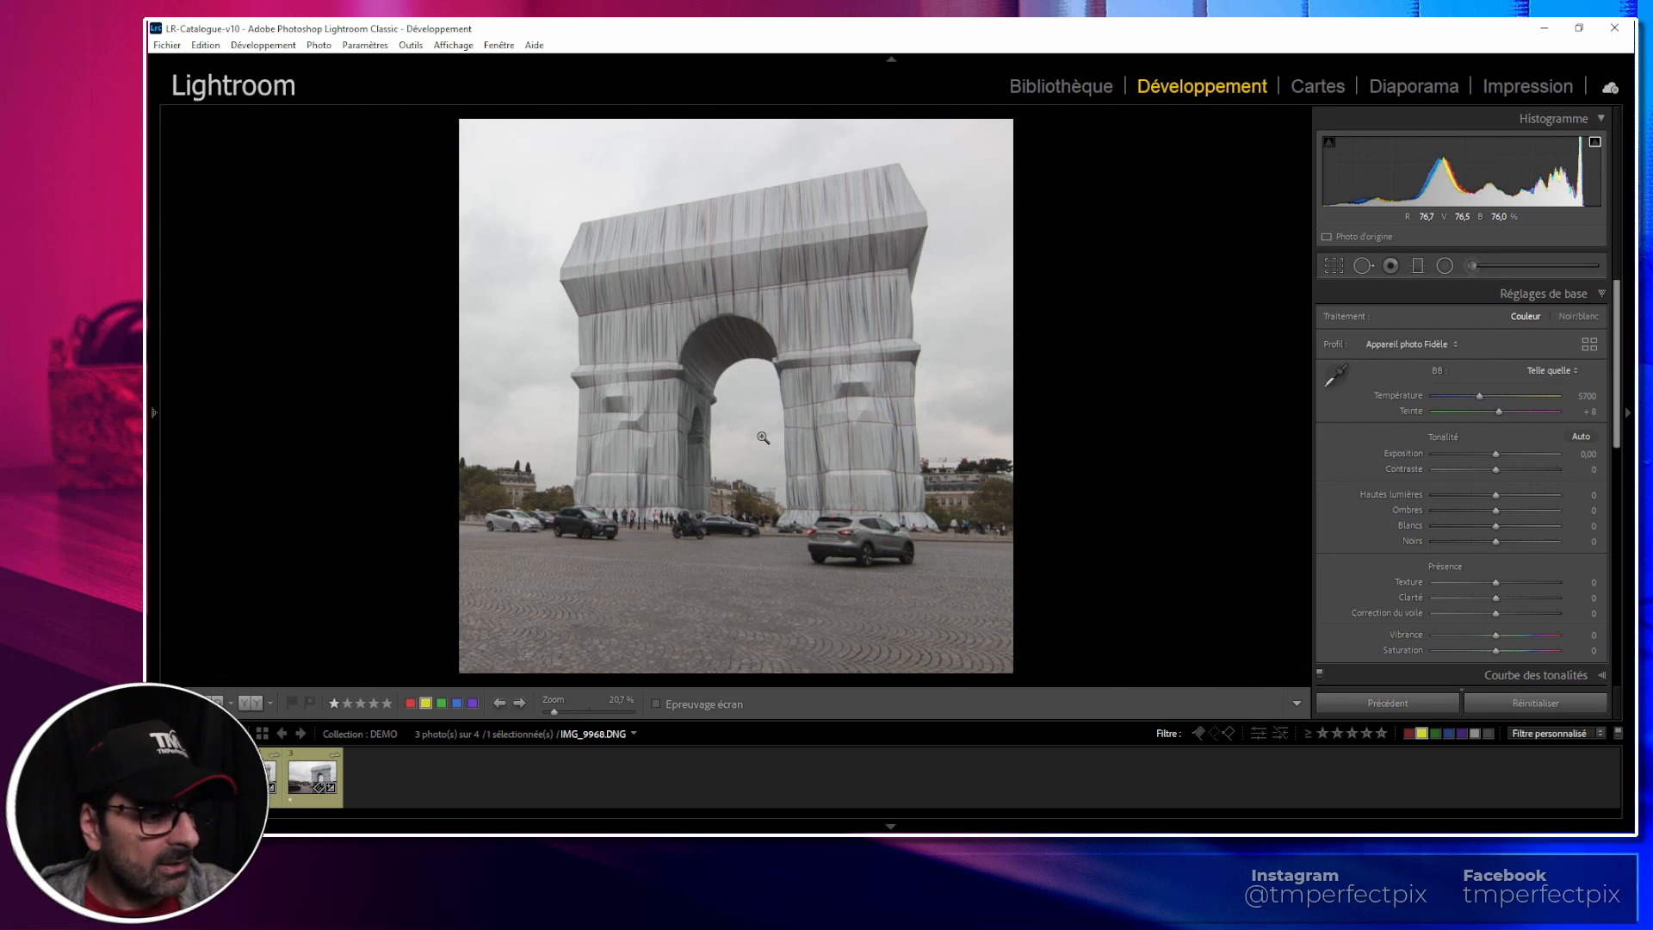
Step: Crop IMG_9969.DNG to the 1 x 1 aspect ratio, with the whole arch inside the square
{"action": "key", "text": "Right"}
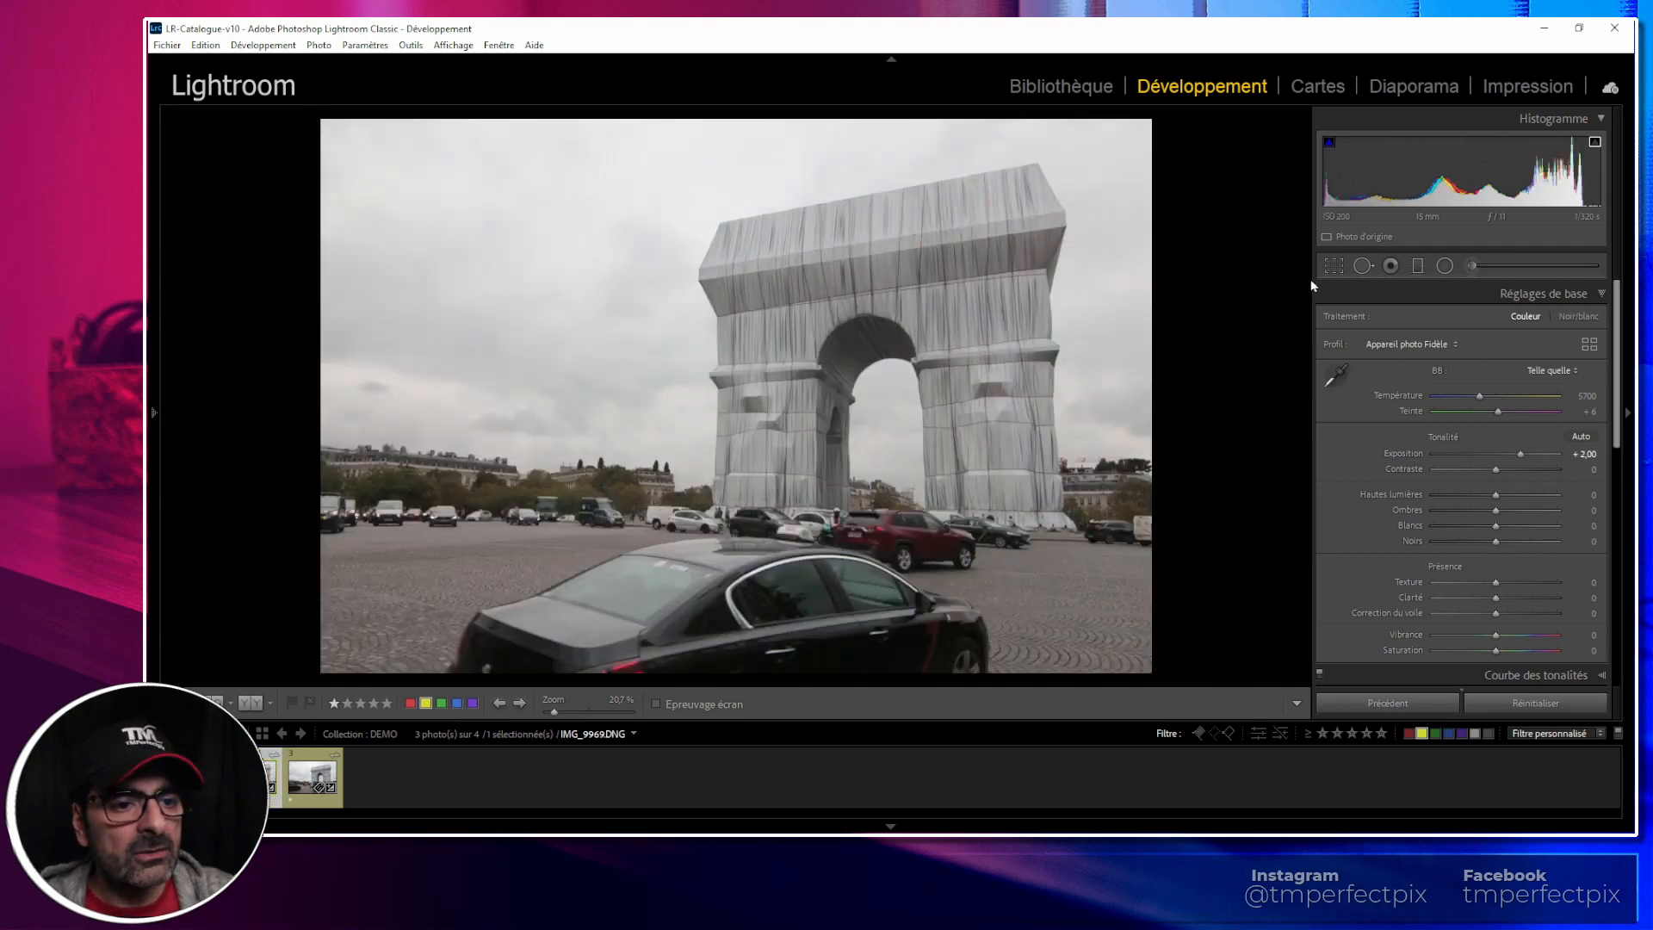
{"action": "left_click", "coordinate": [1334, 267]}
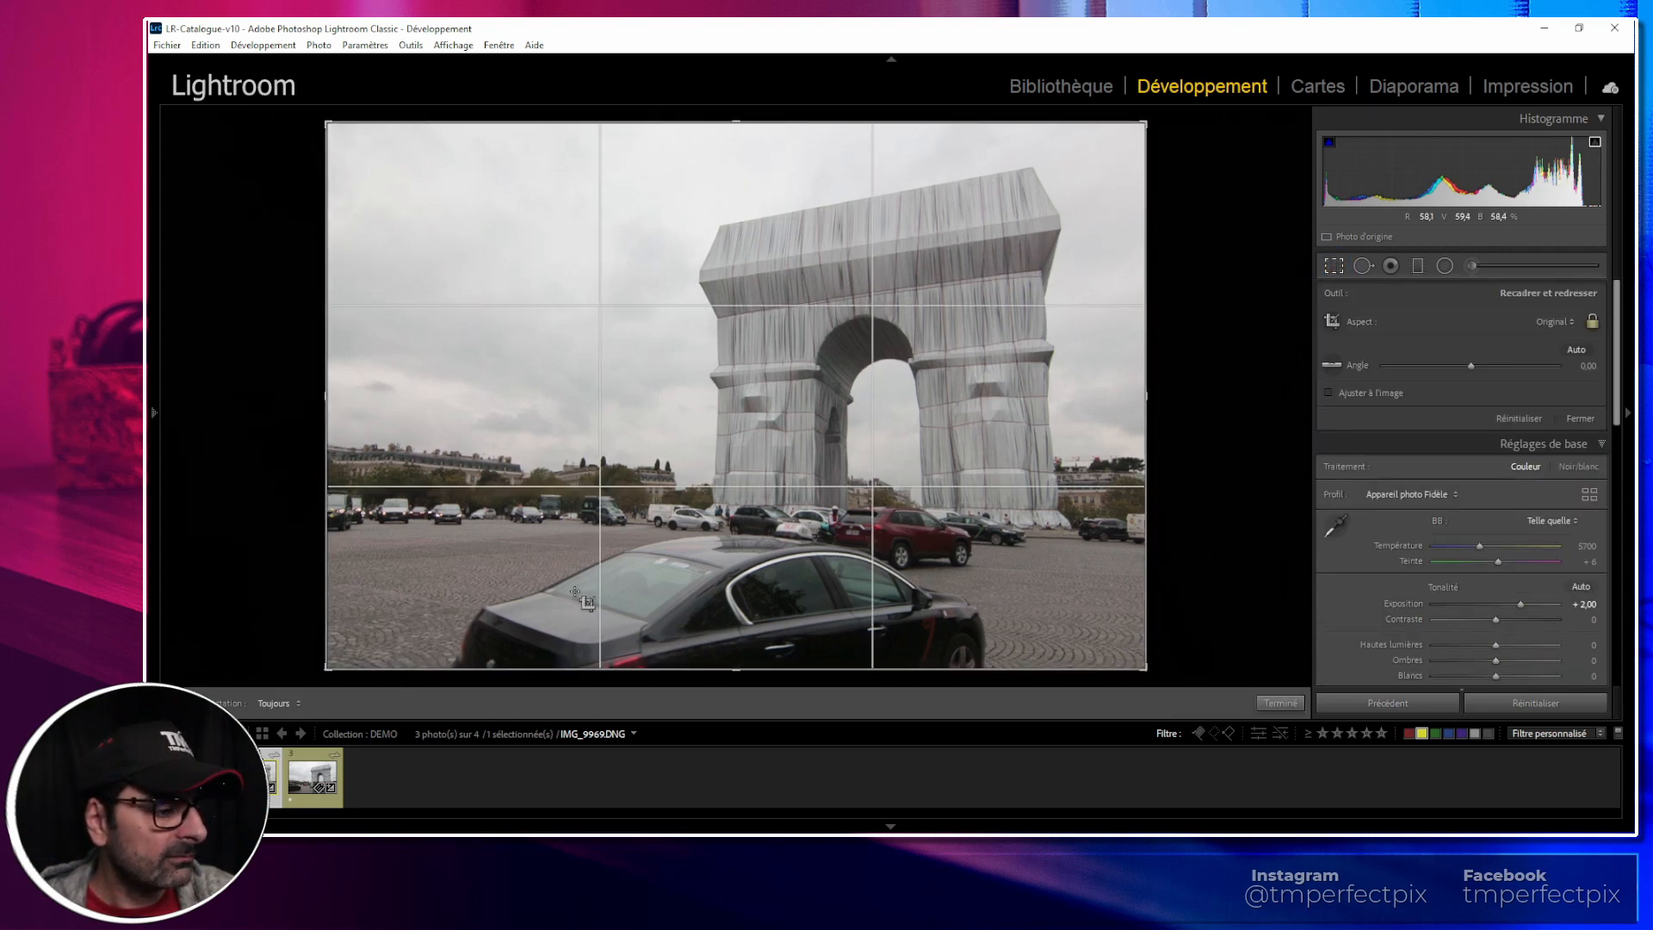
{"action": "left_click", "coordinate": [1544, 325]}
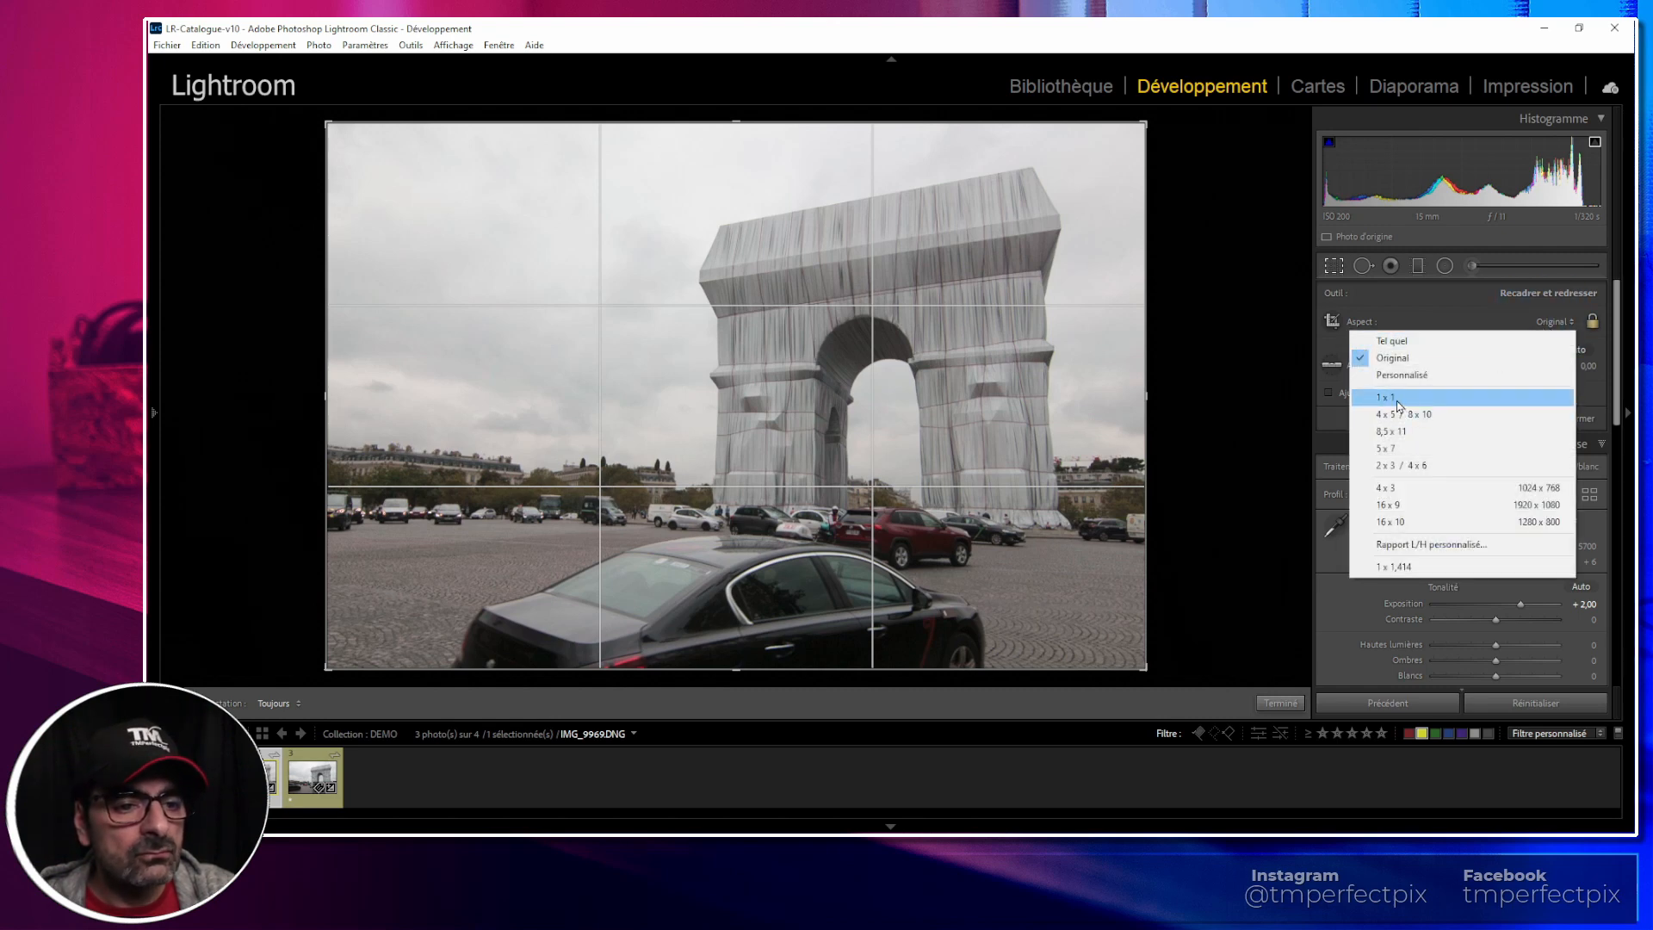
{"action": "left_click", "coordinate": [1398, 405]}
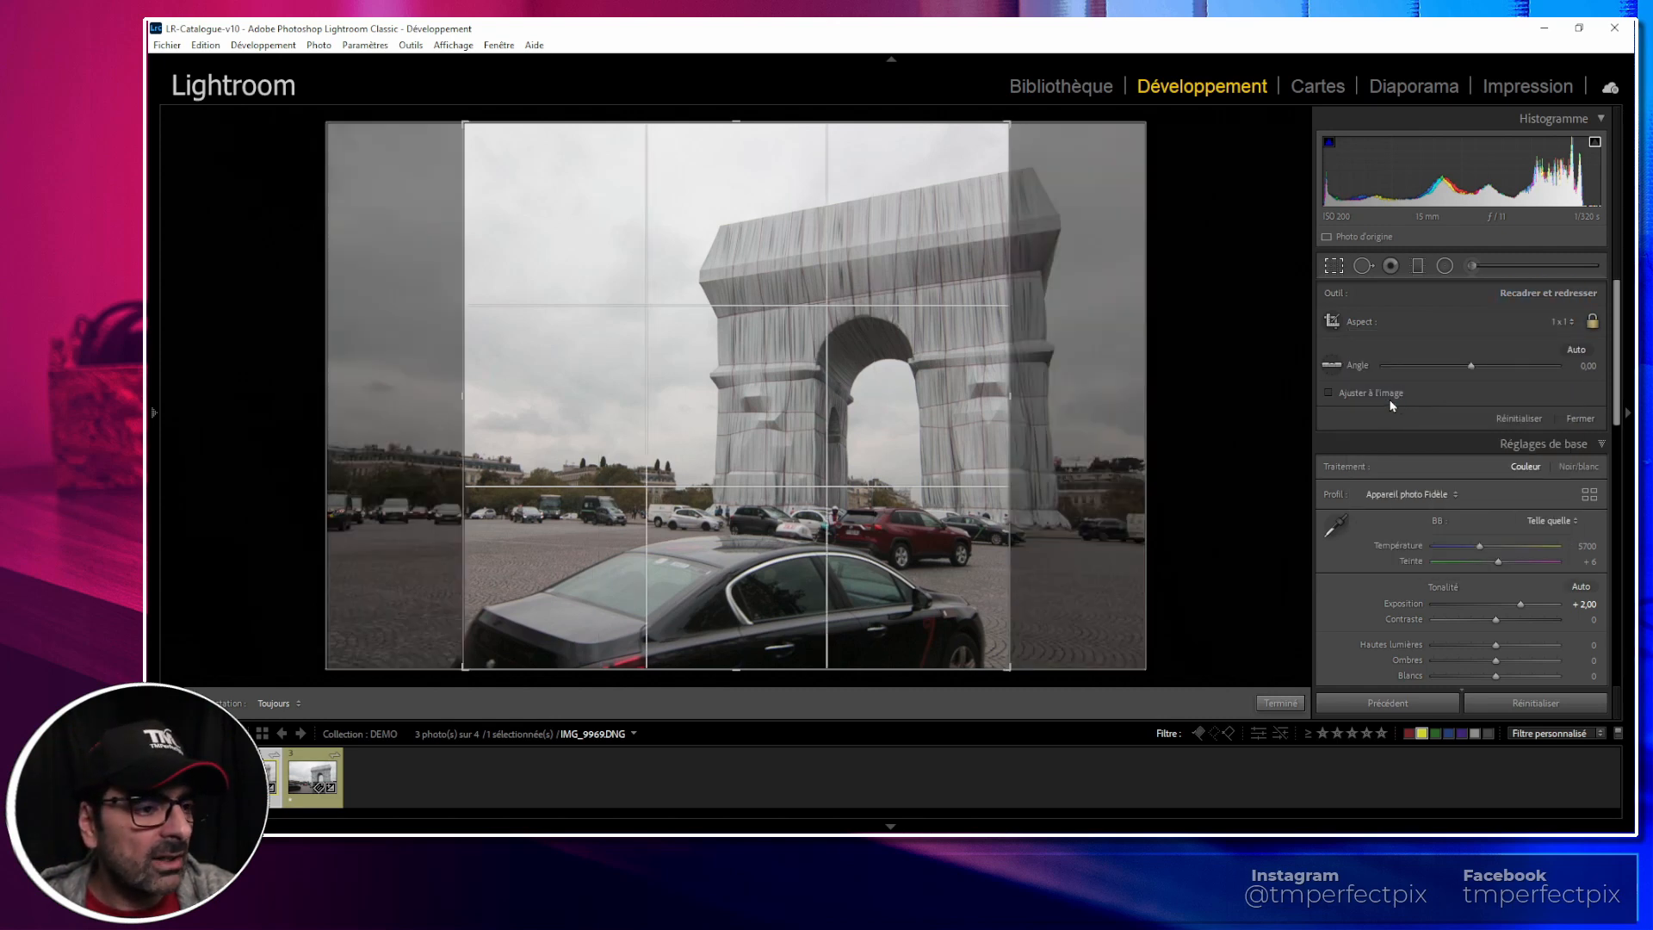
{"action": "left_click_drag", "start_coordinate": [758, 443], "coordinate": [634, 445]}
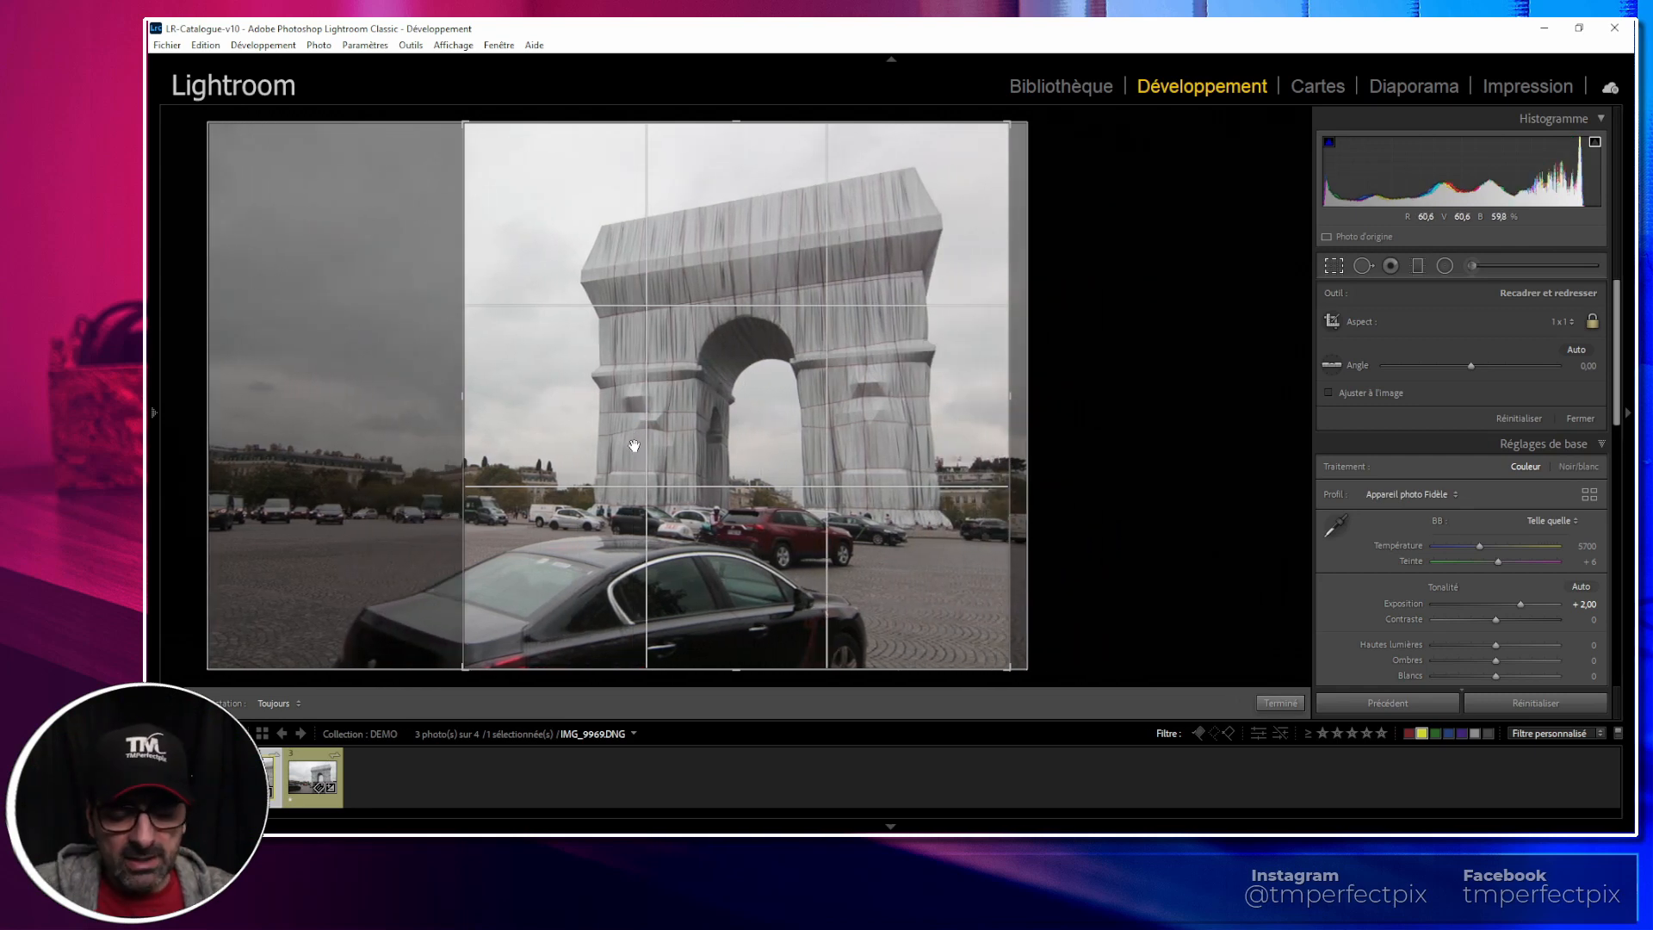
{"action": "key", "text": "Return"}
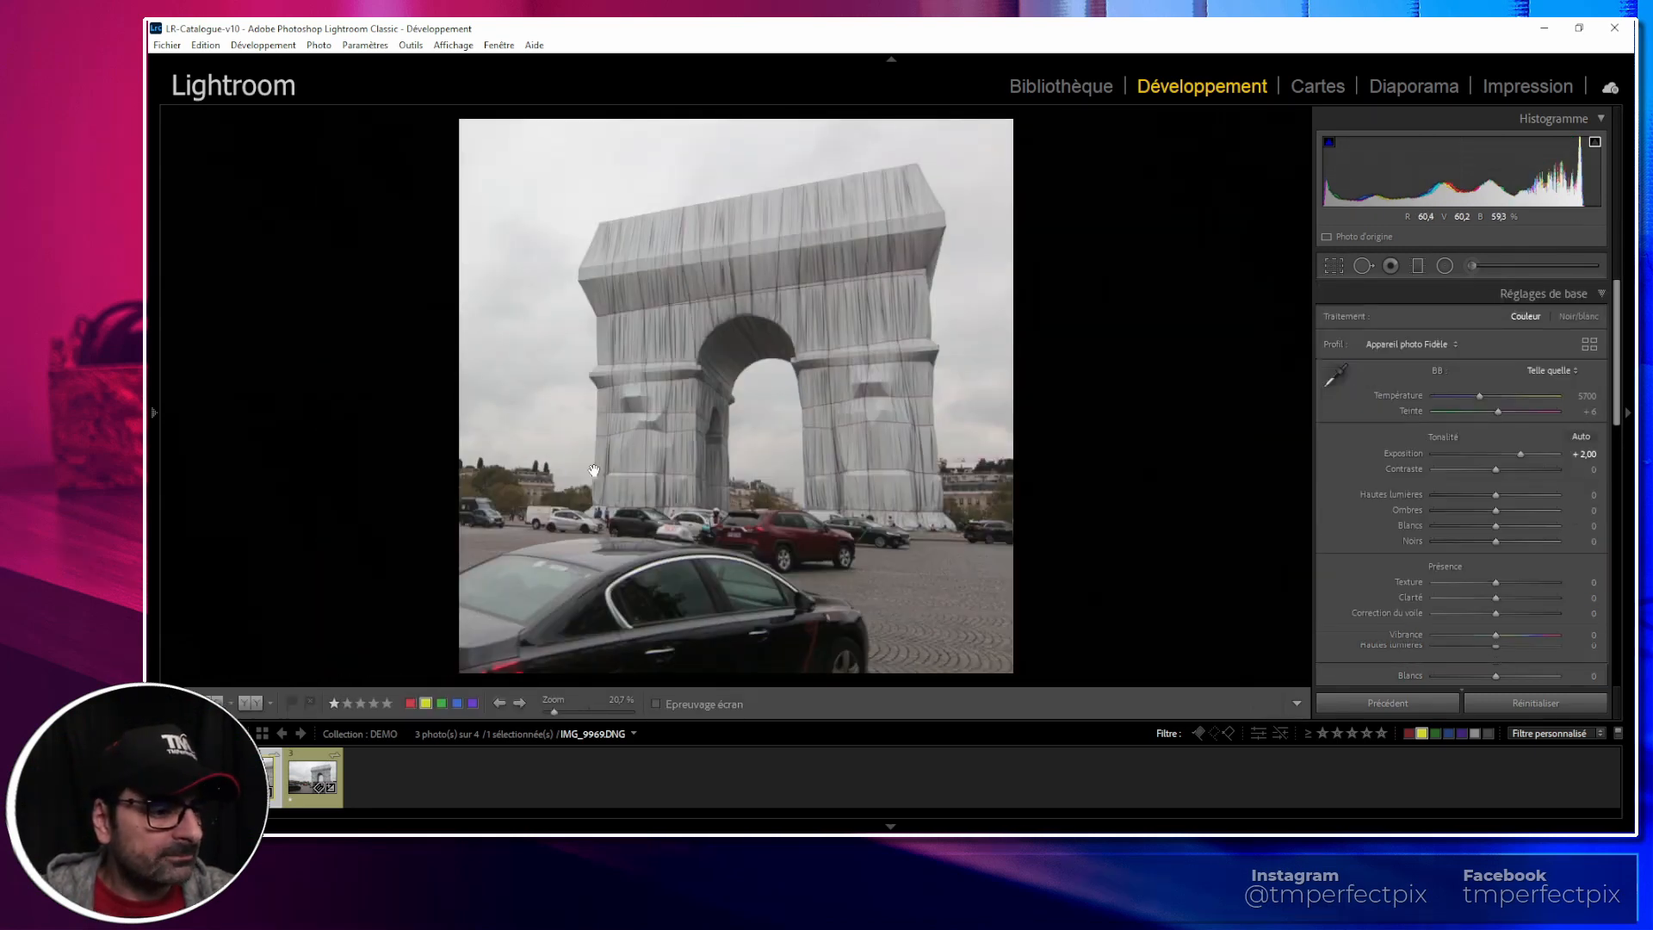
Step: Try a 1 x 1 crop on IMG_9970.DNG, and leave the crop tool
{"action": "left_click", "coordinate": [297, 780]}
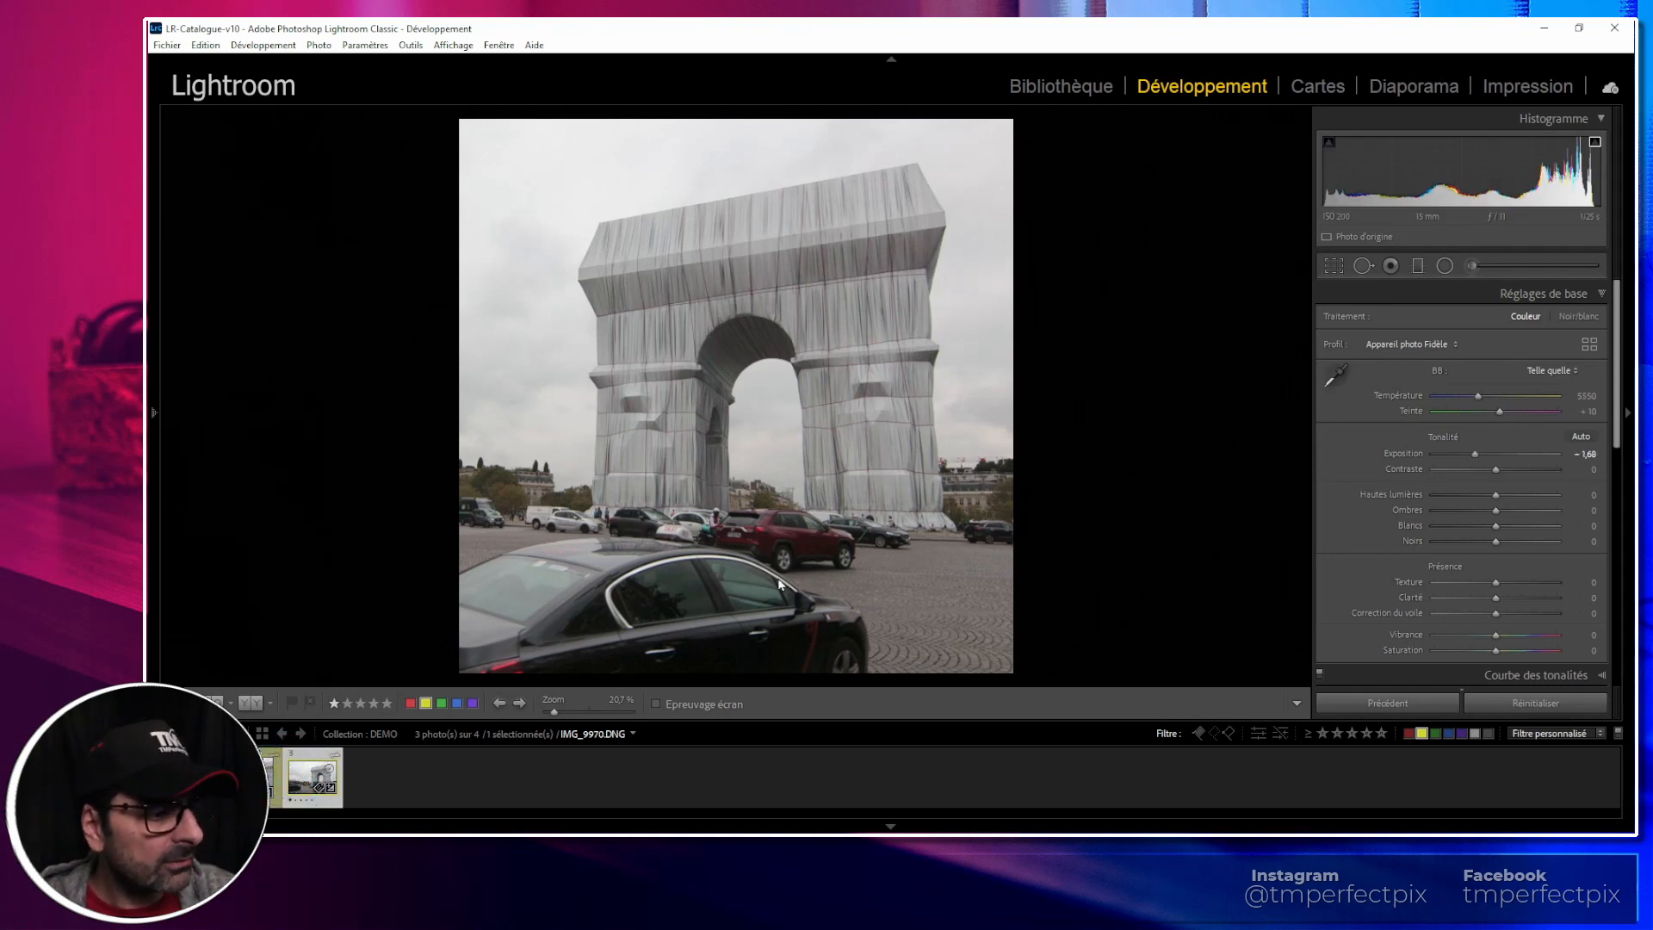
{"action": "left_click", "coordinate": [1332, 267]}
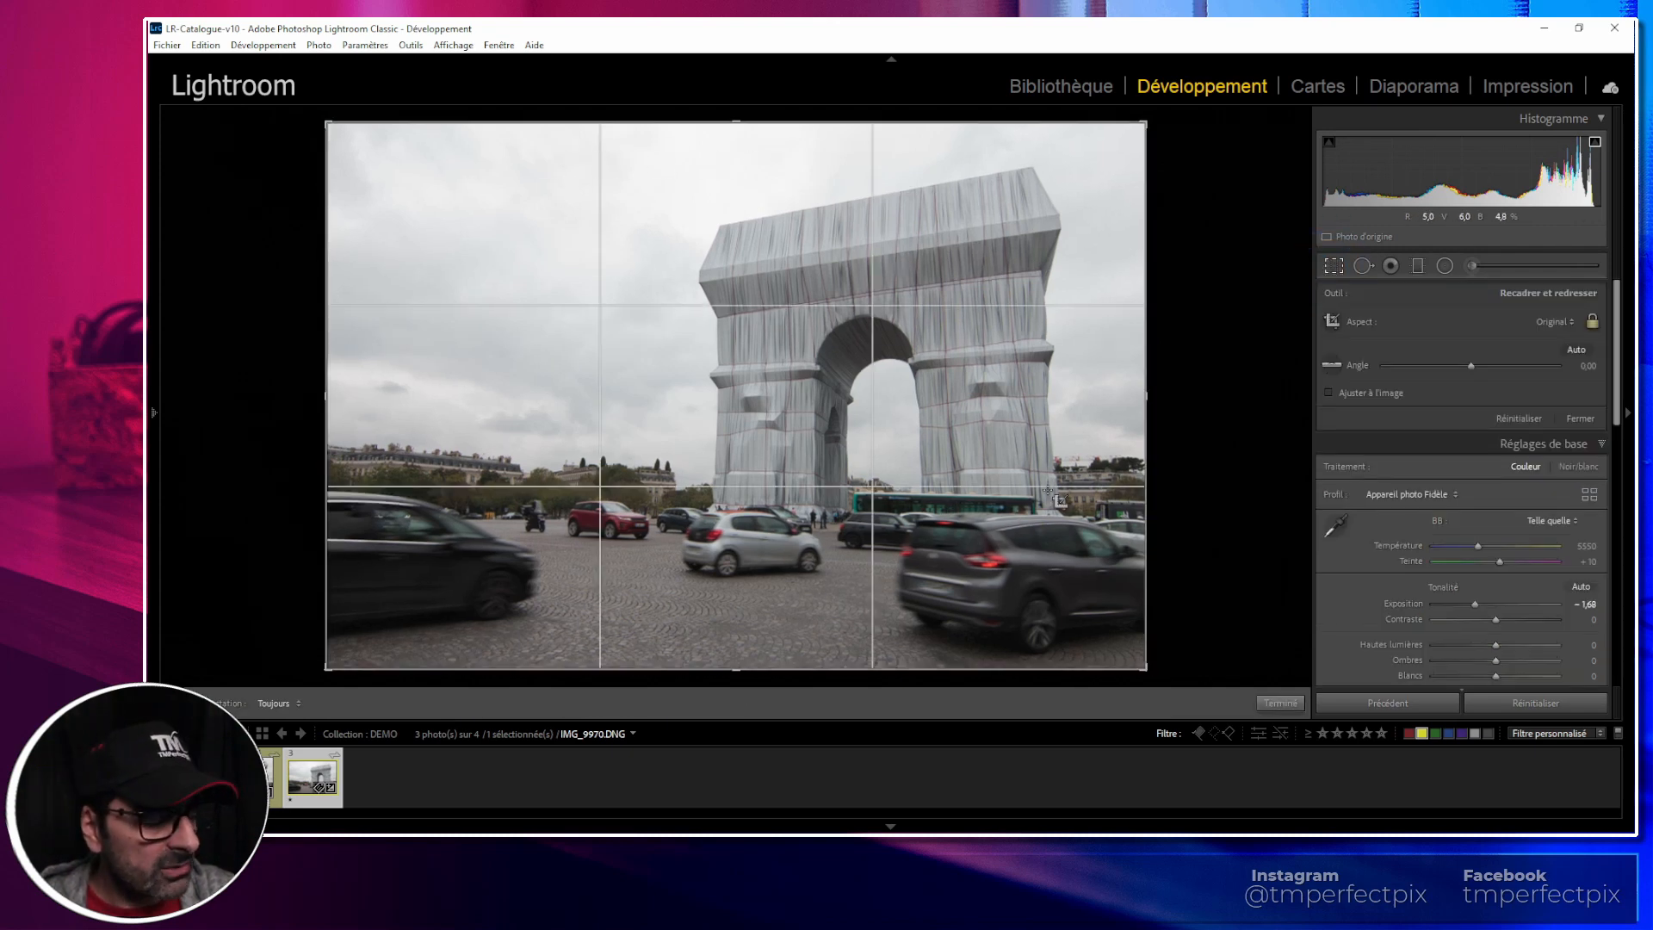
{"action": "left_click", "coordinate": [1546, 323]}
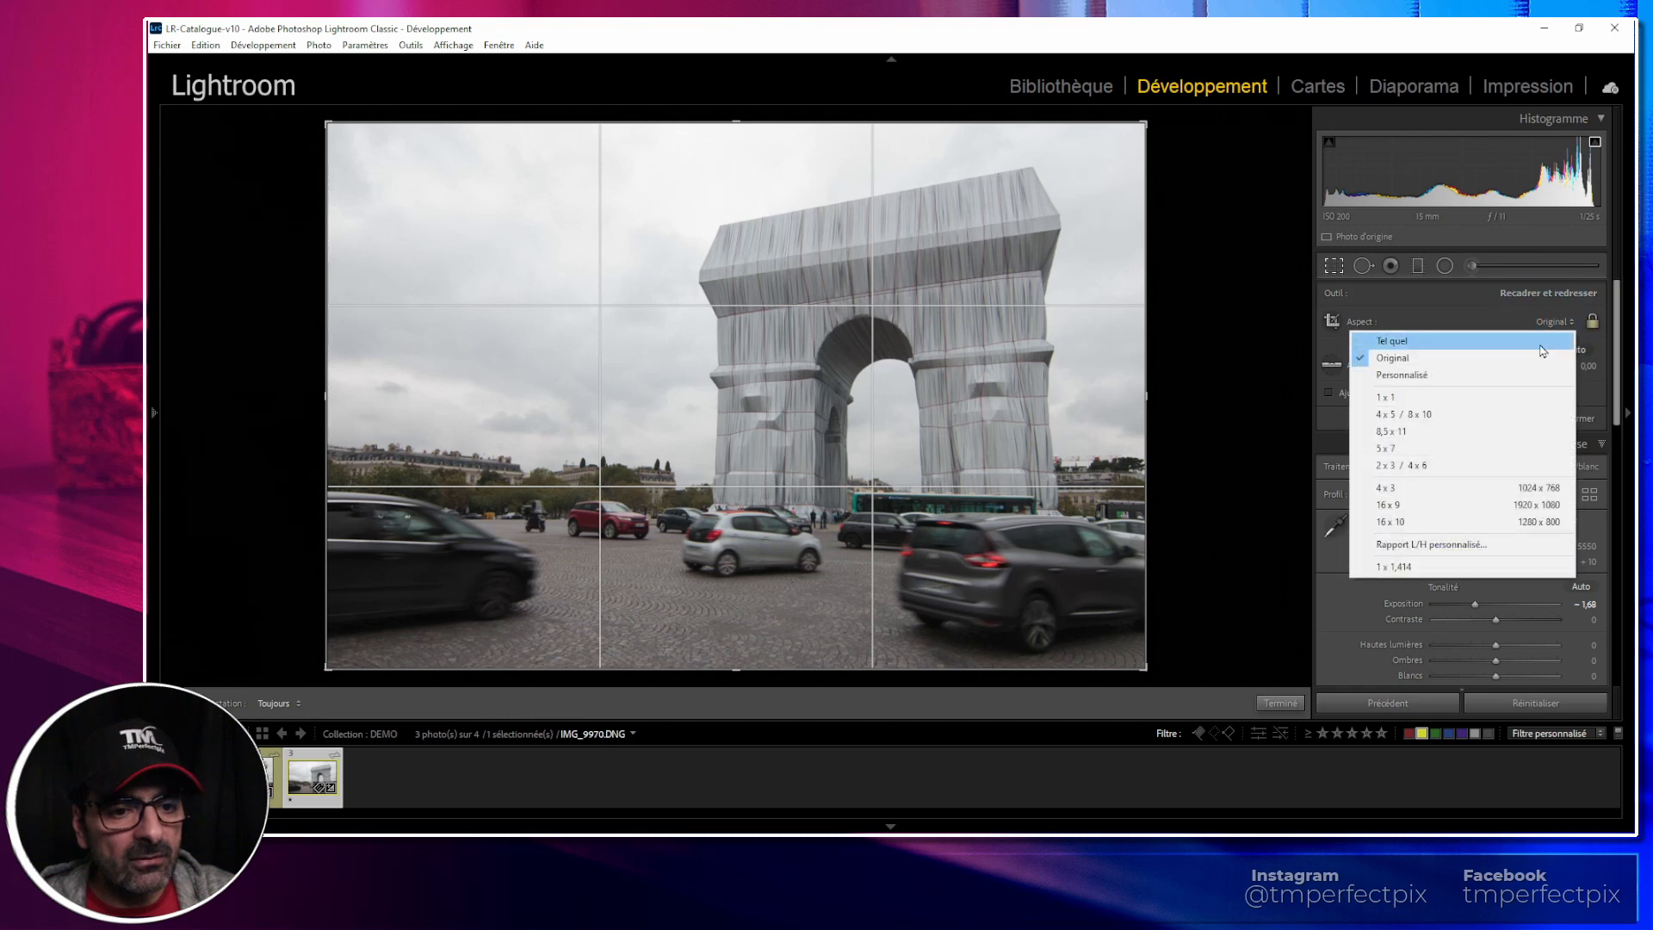
{"action": "left_click", "coordinate": [1417, 399]}
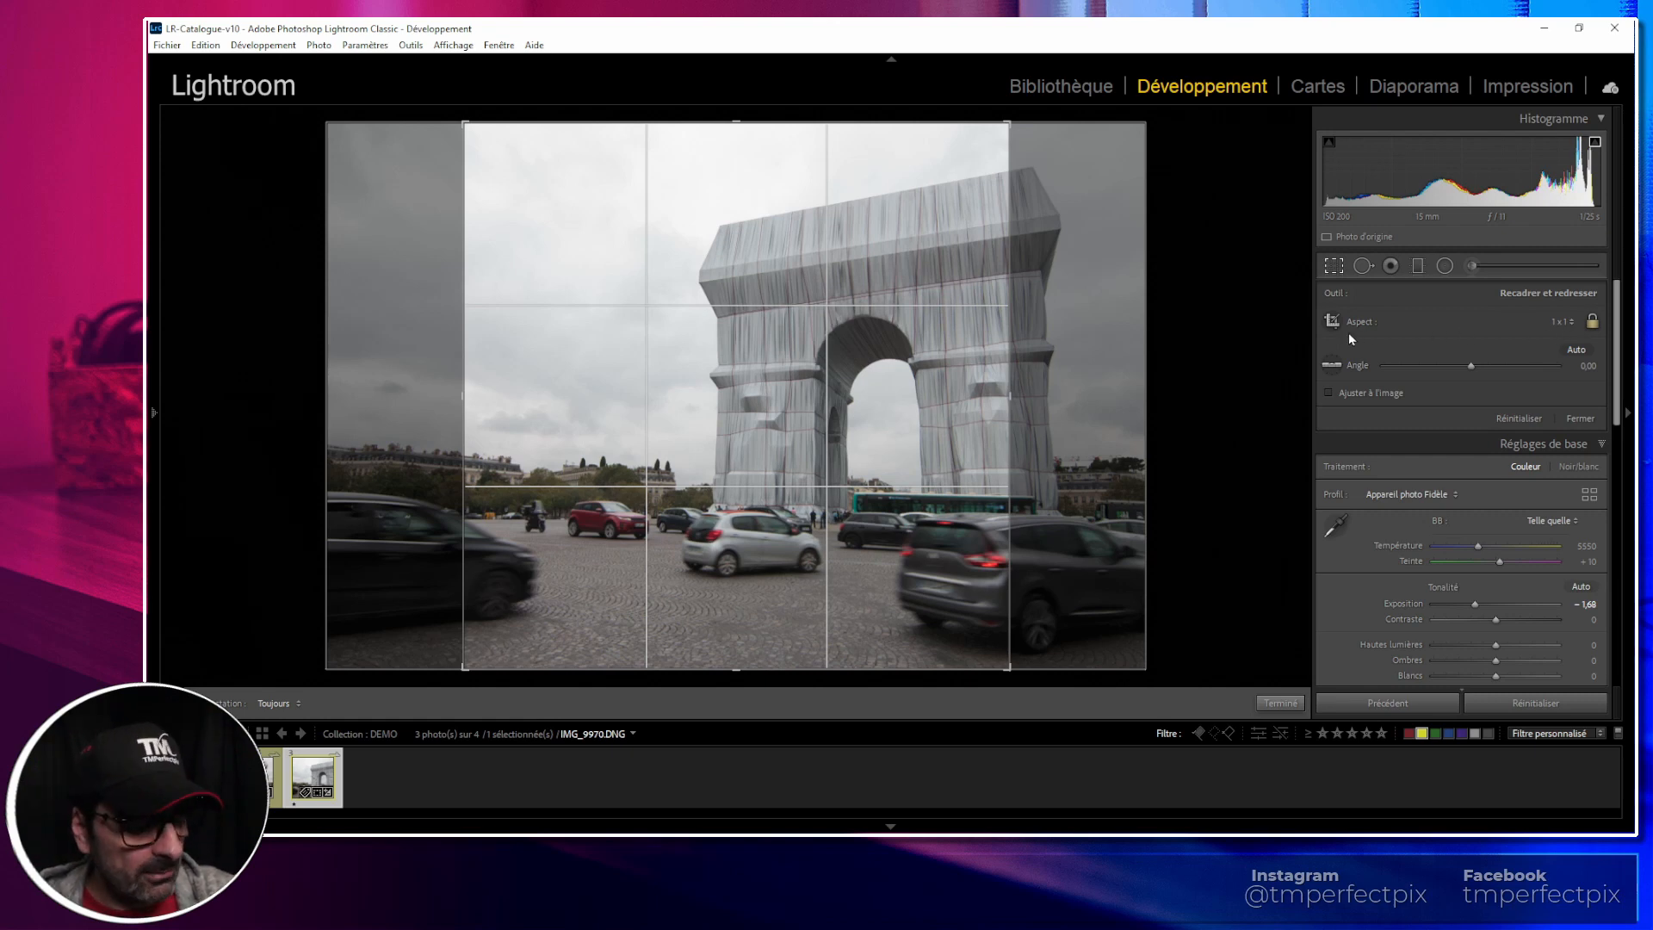
{"action": "key", "text": "Escape"}
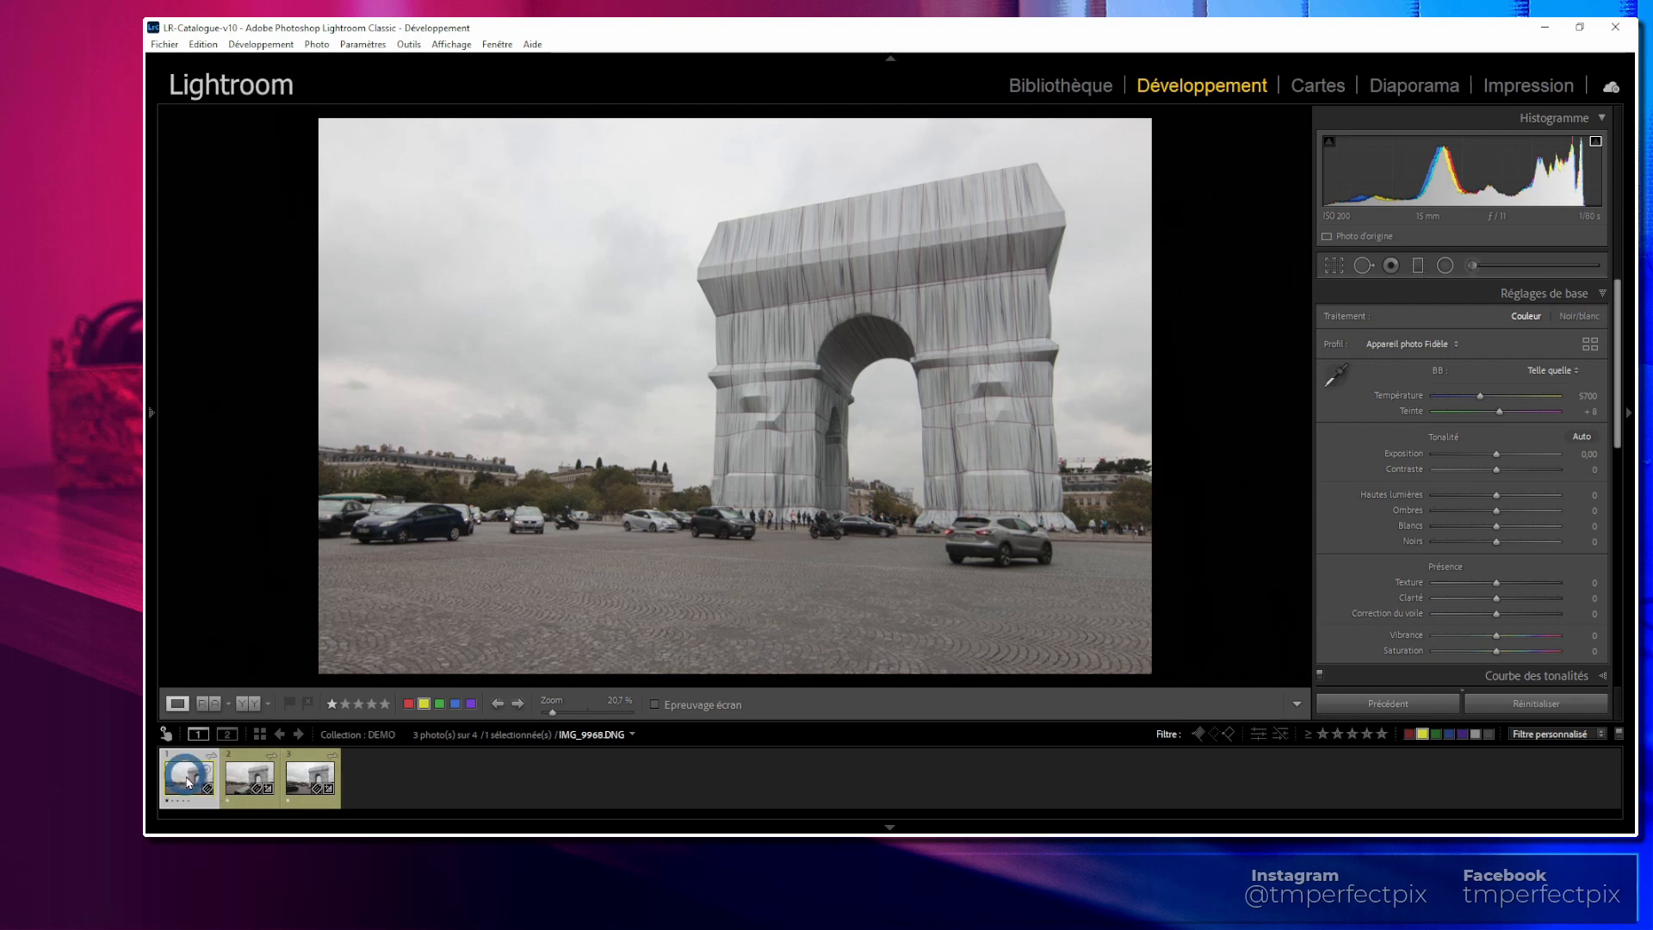
Step: Crop IMG_9968.DNG to the 1 x 1 aspect ratio, repositioning the photo so the whole arch sits in the square
{"action": "left_click", "coordinate": [1339, 266]}
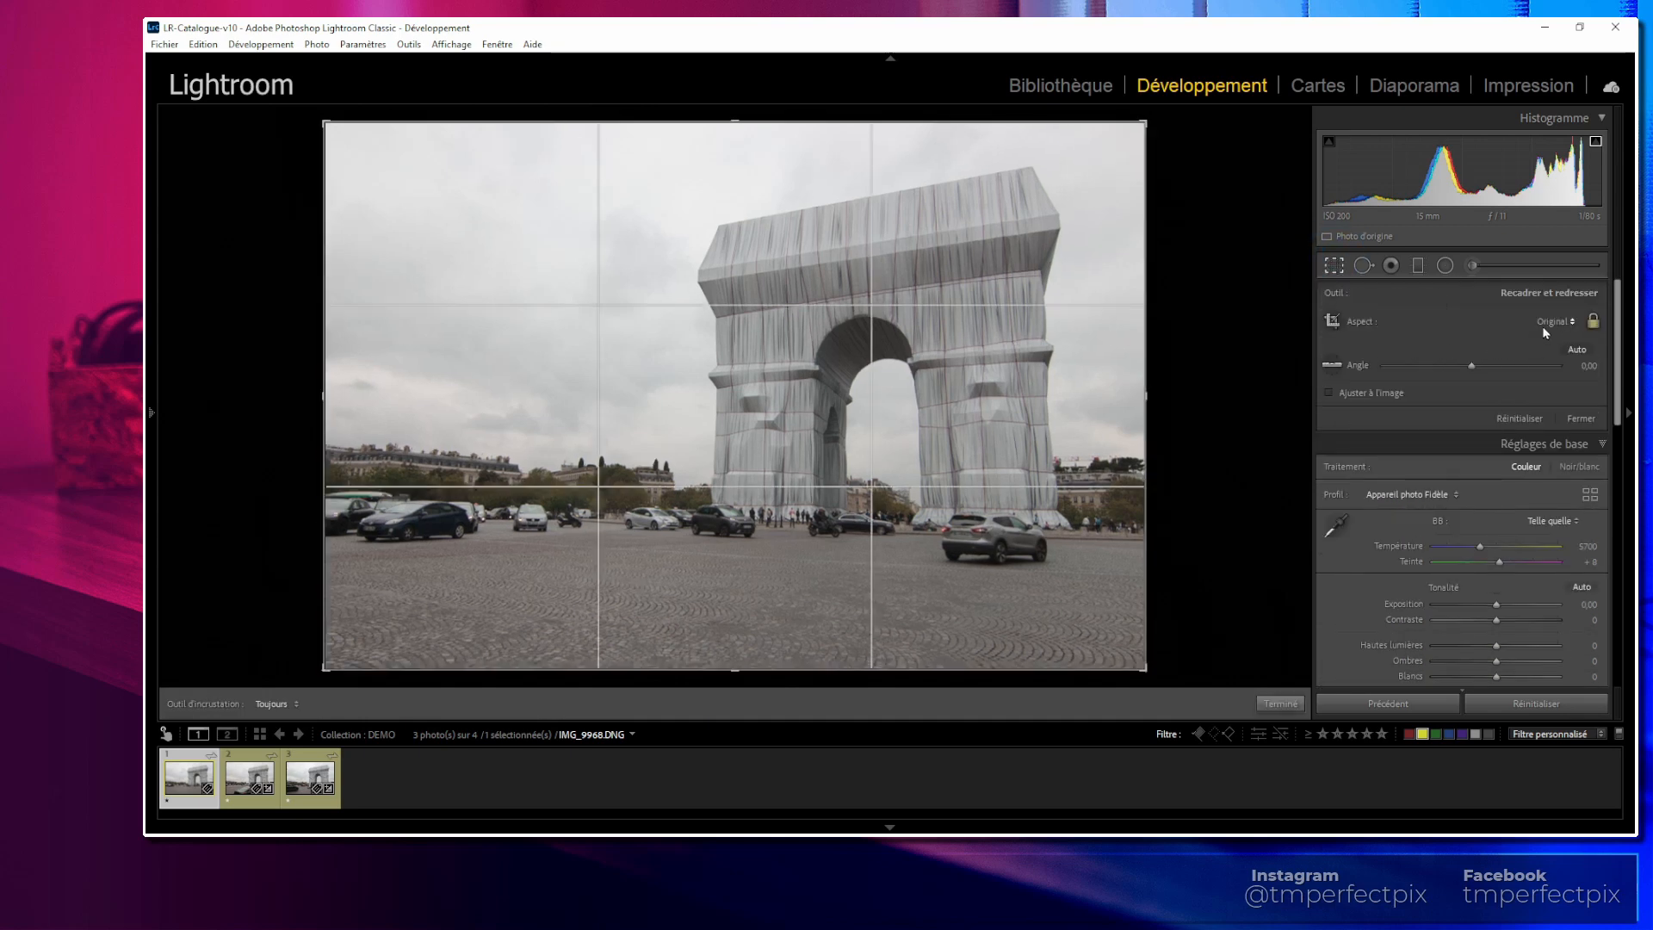
{"action": "left_click", "coordinate": [1546, 330]}
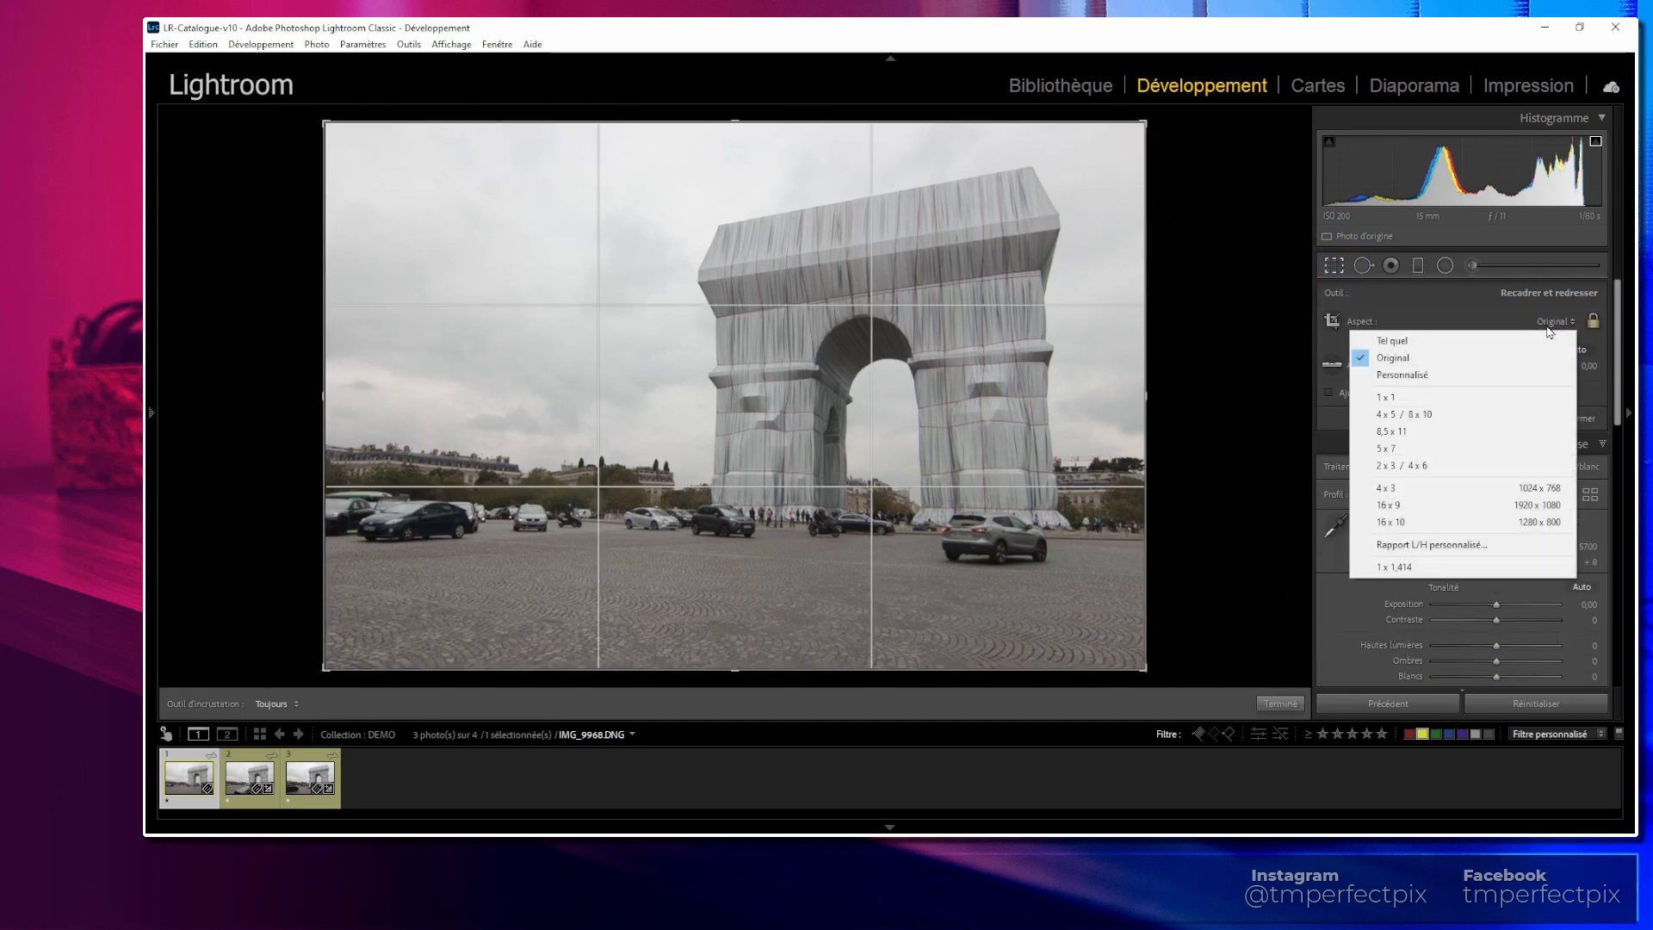
{"action": "left_click", "coordinate": [1404, 397]}
{"action": "left_click_drag", "start_coordinate": [774, 407], "coordinate": [663, 428]}
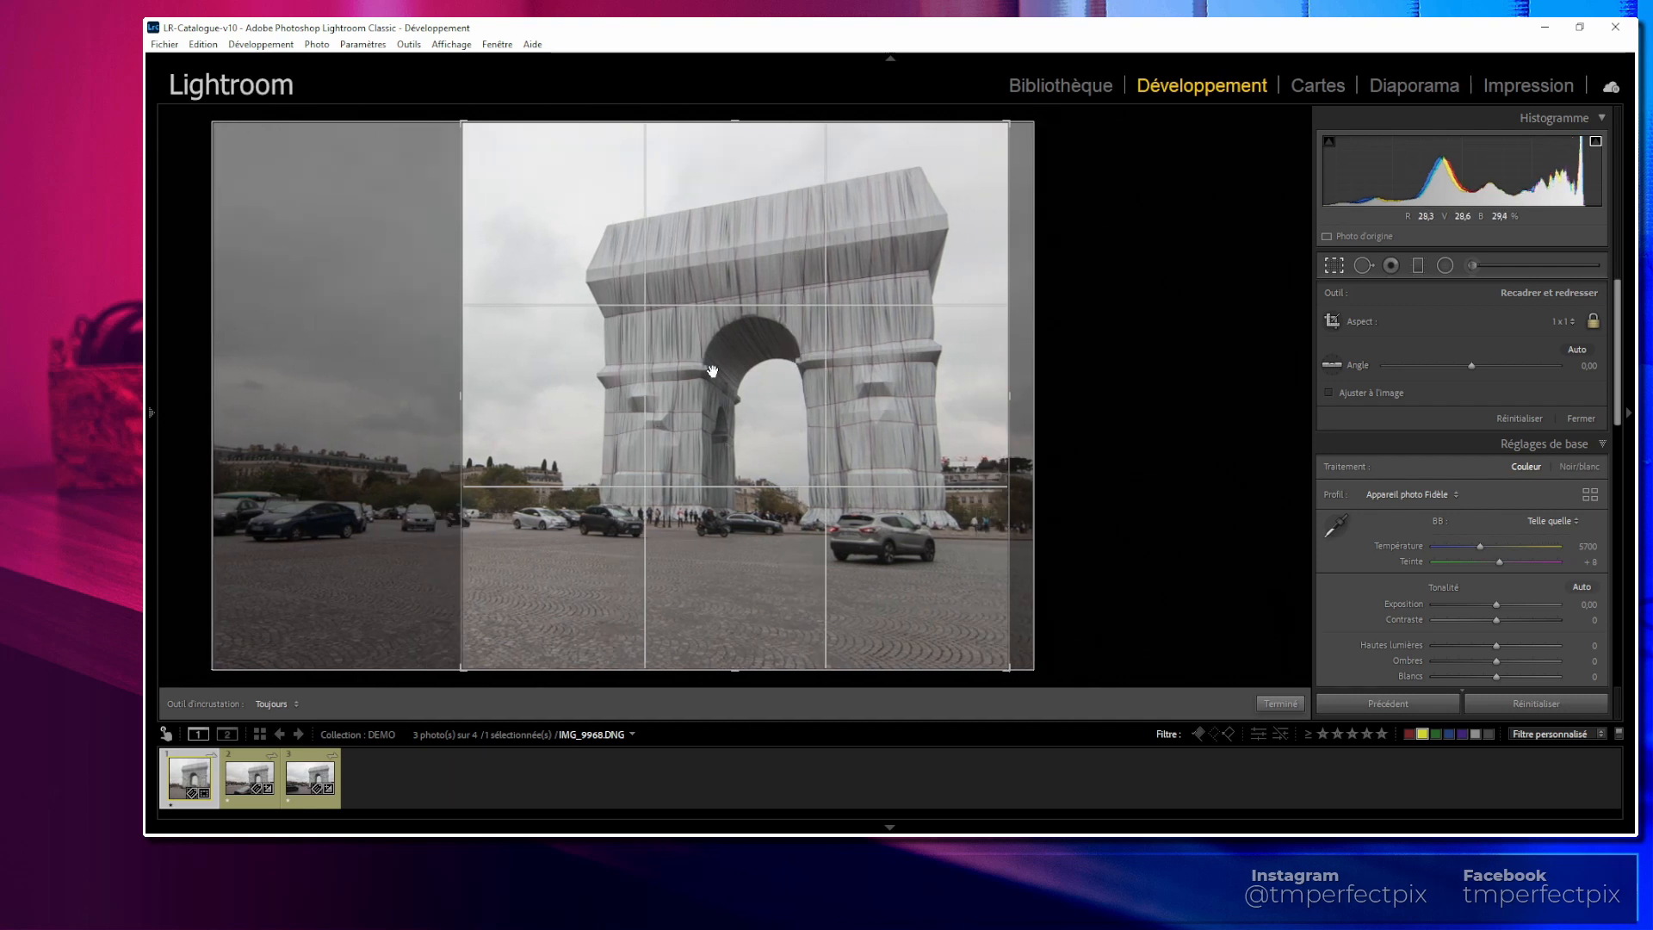
{"action": "key", "text": "Return"}
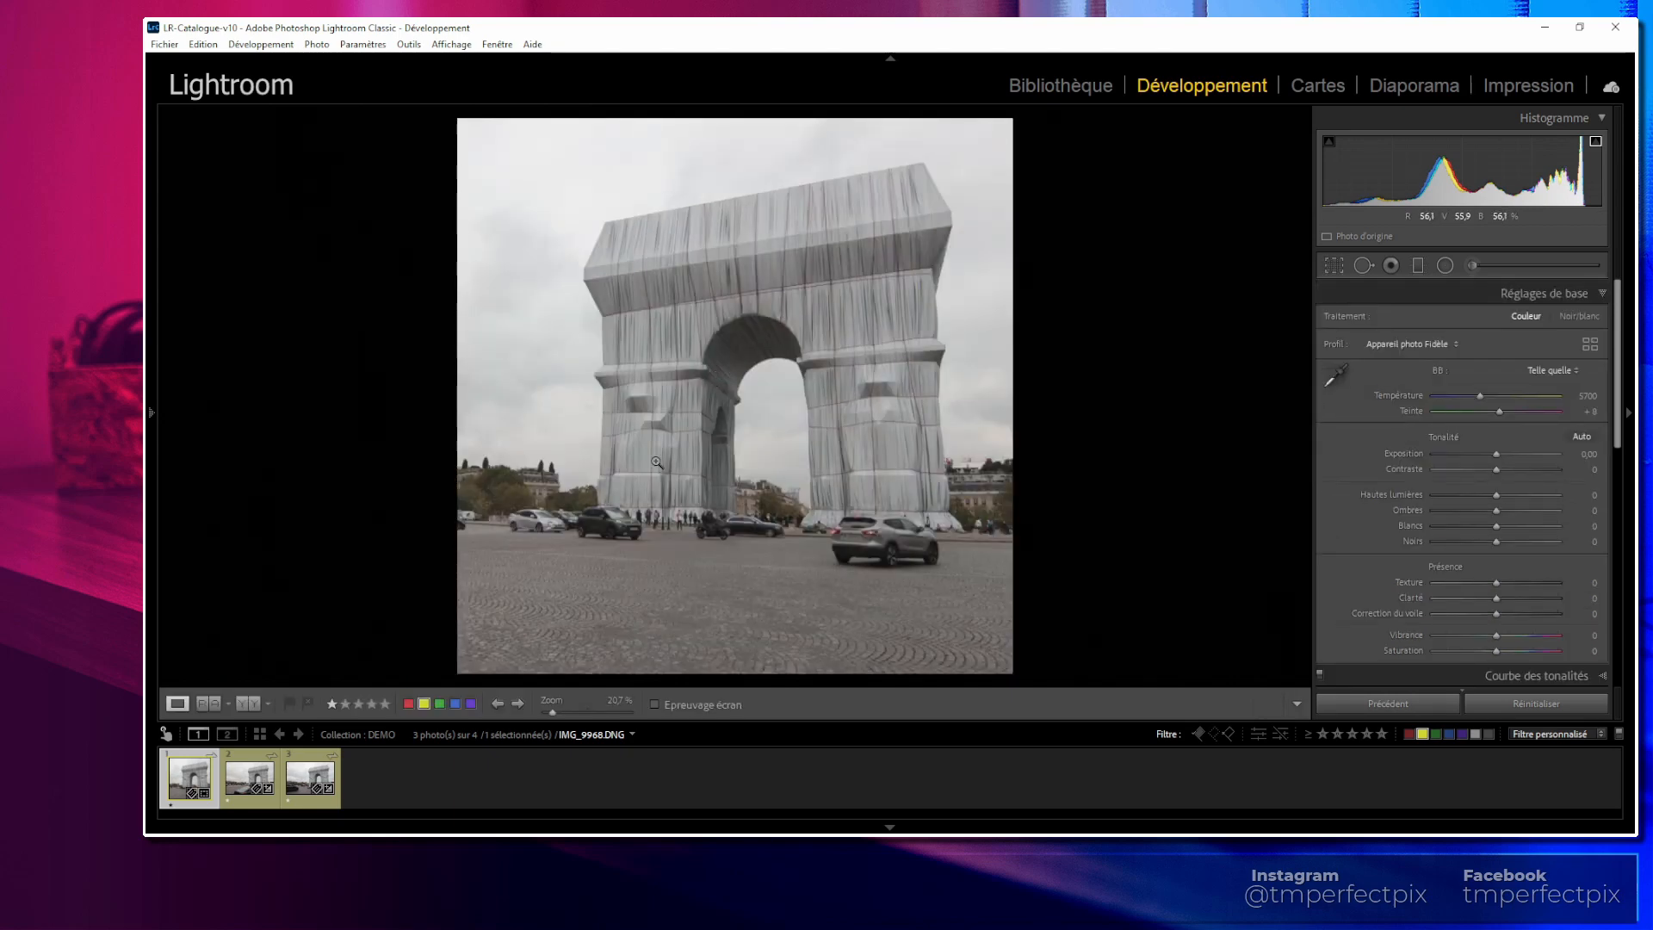
Step: Reapply the last-used 1 x 1 crop ratio to IMG_9969.DNG, and reposition the photo to frame the whole arch
{"action": "left_click", "coordinate": [248, 765]}
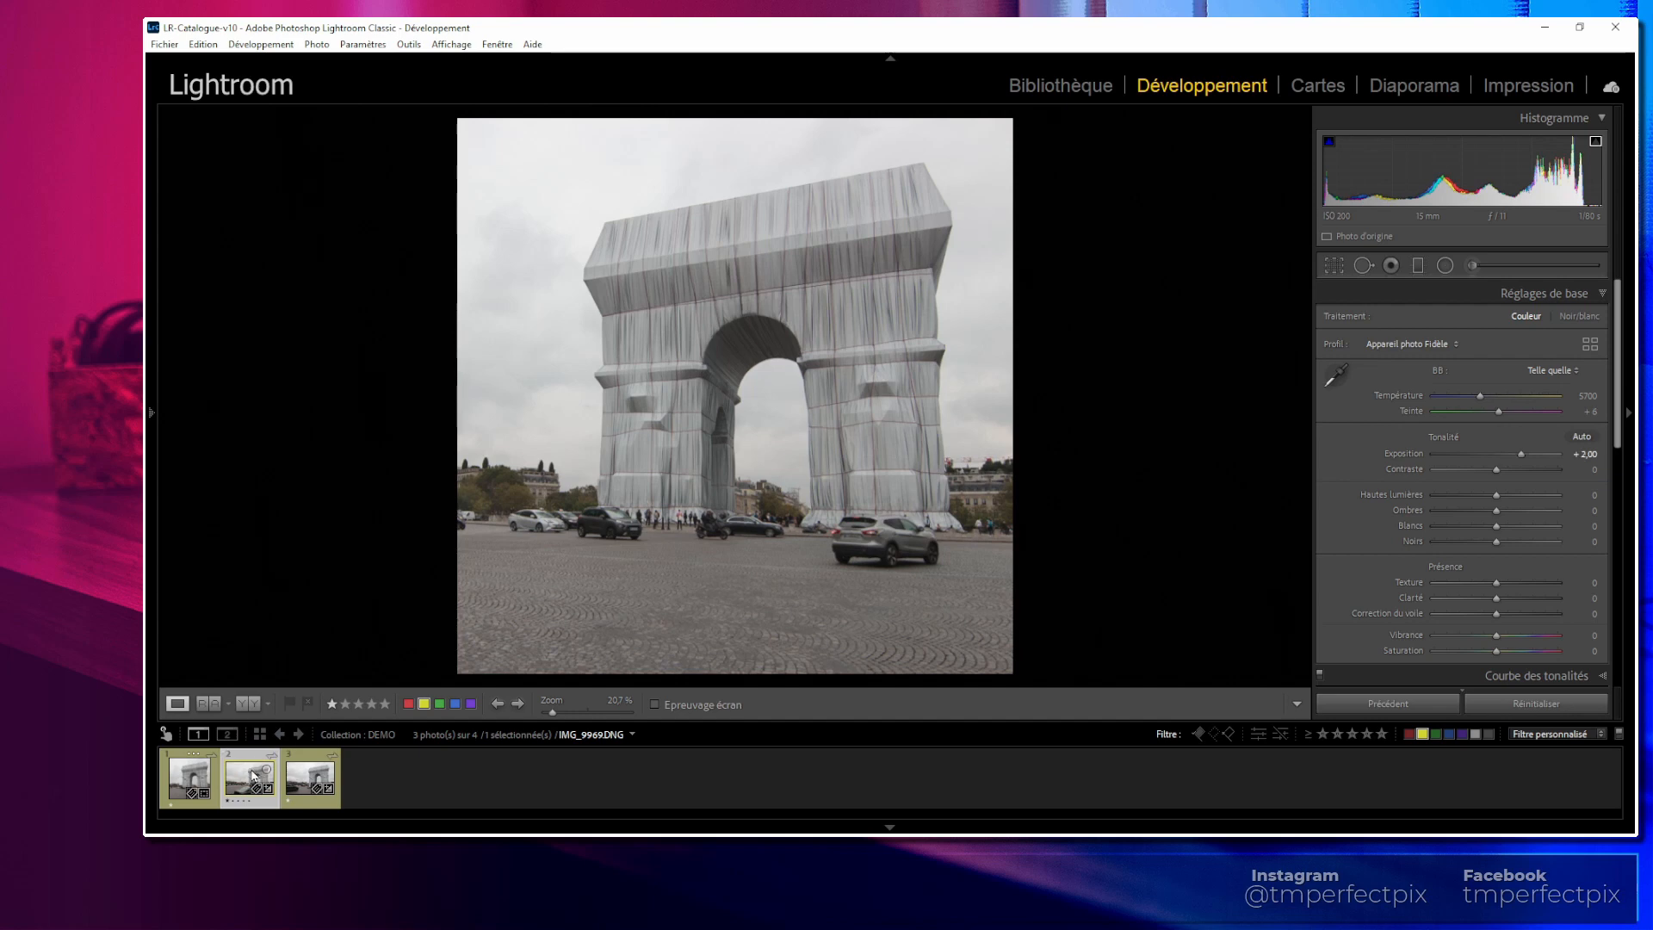
{"action": "key", "text": "r"}
{"action": "key", "text": "shift+a"}
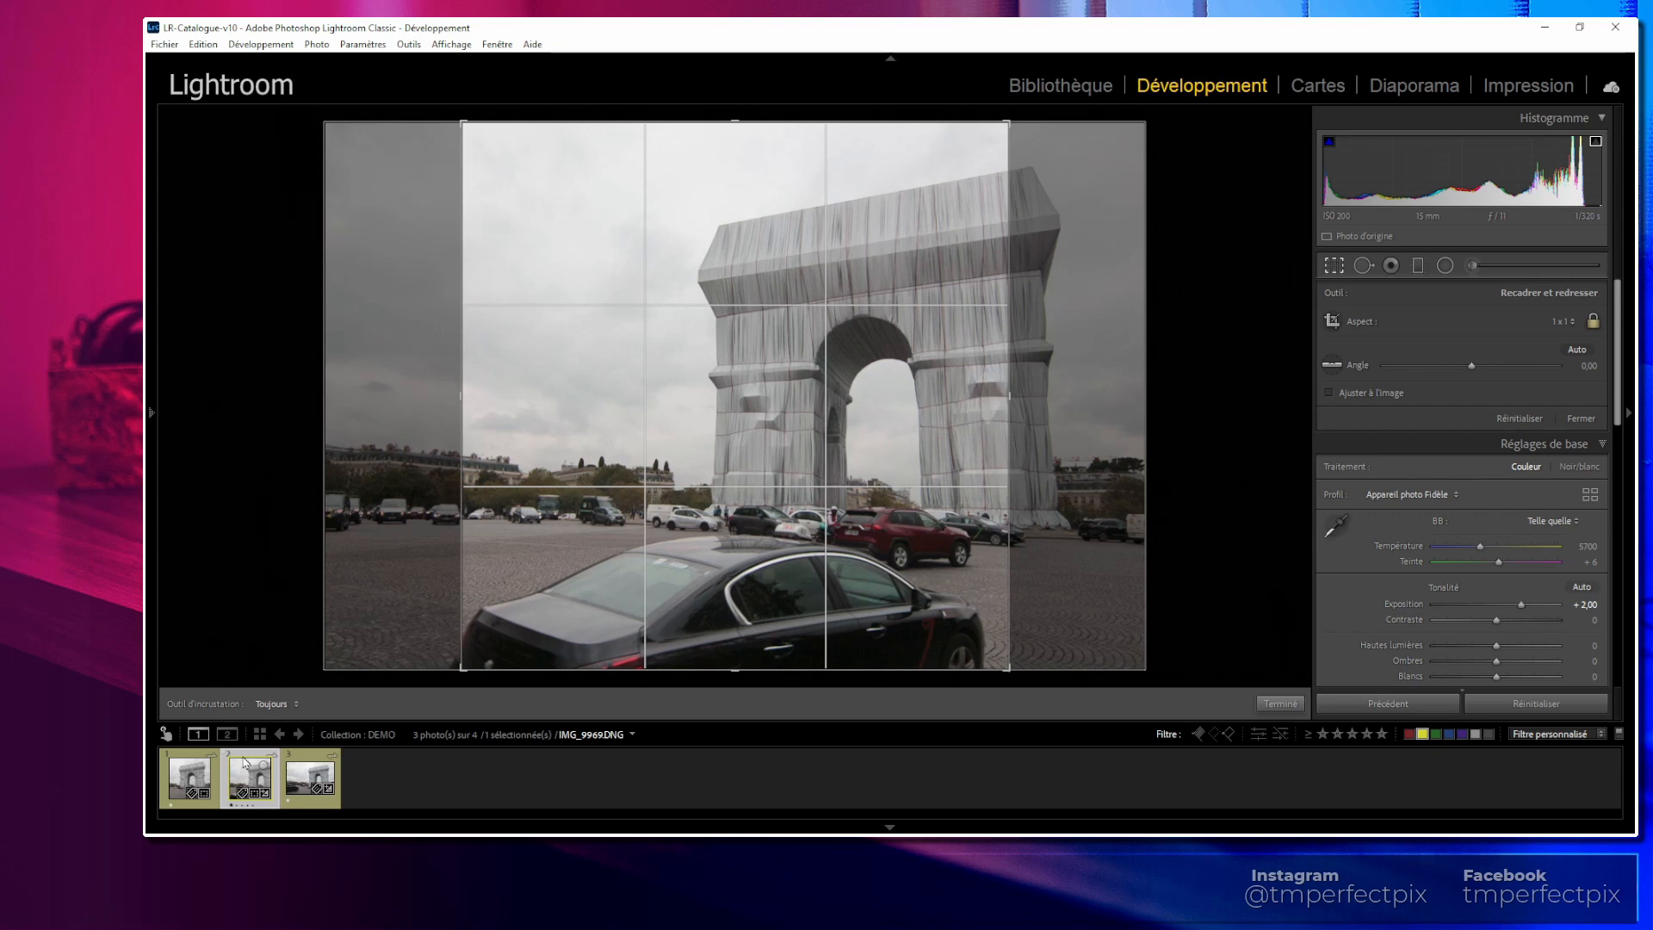
{"action": "left_click_drag", "start_coordinate": [715, 408], "coordinate": [626, 419]}
{"action": "key", "text": "Escape"}
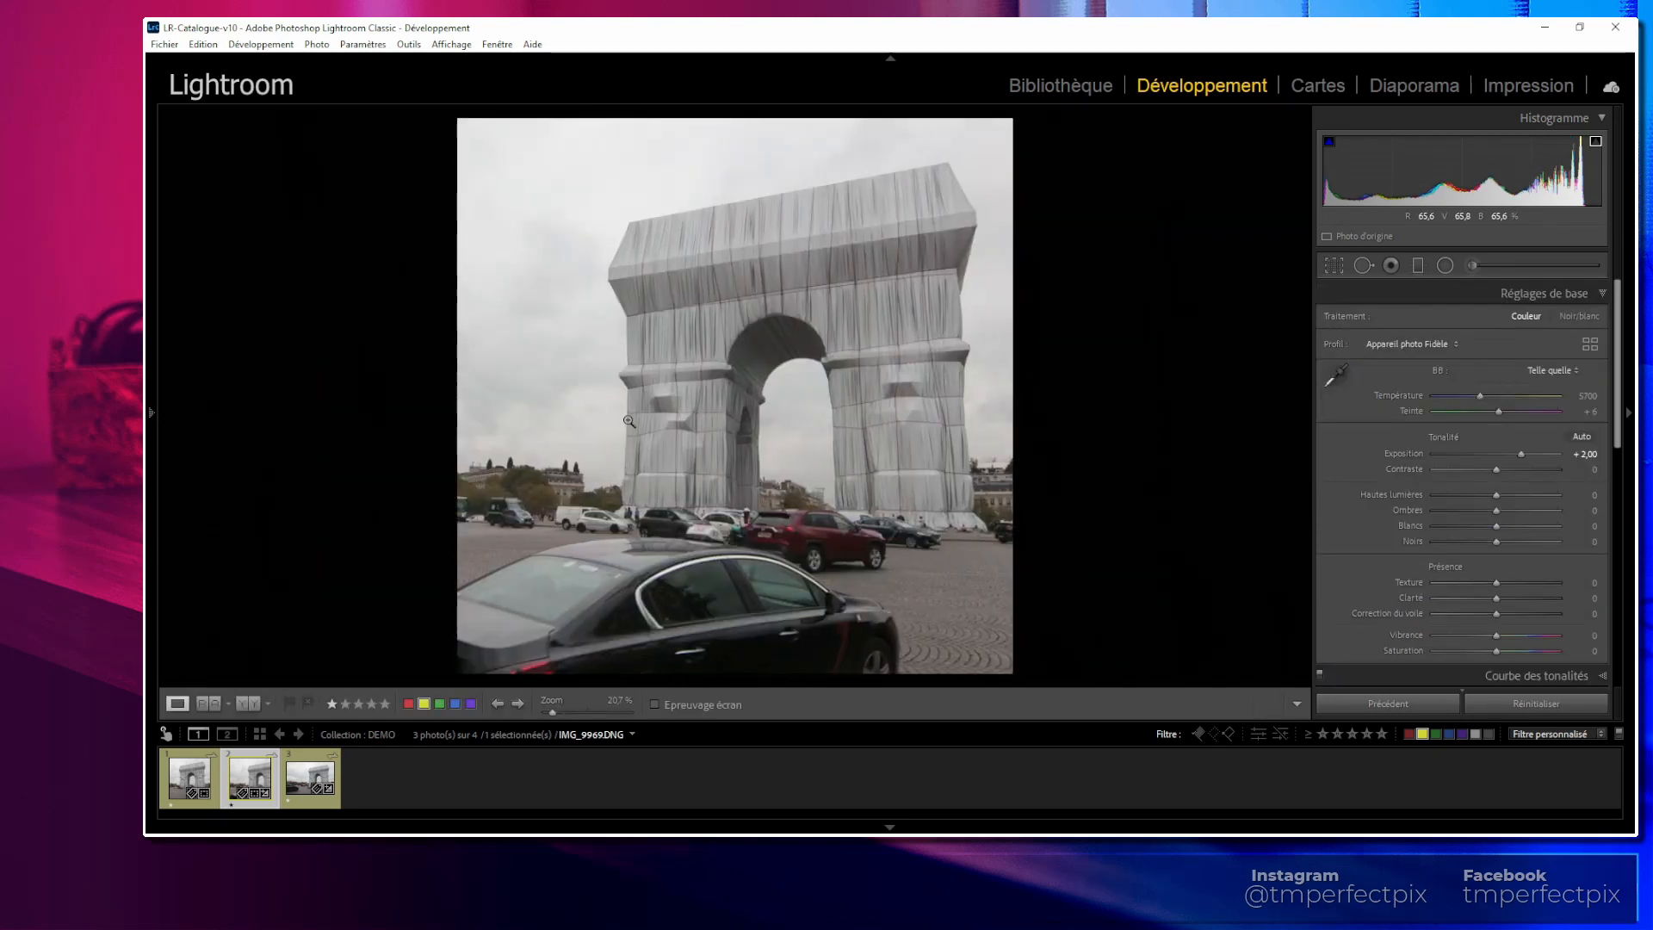
Step: Open IMG_9970.DNG and reapply the last-used crop ratio to it
{"action": "left_click", "coordinate": [299, 778]}
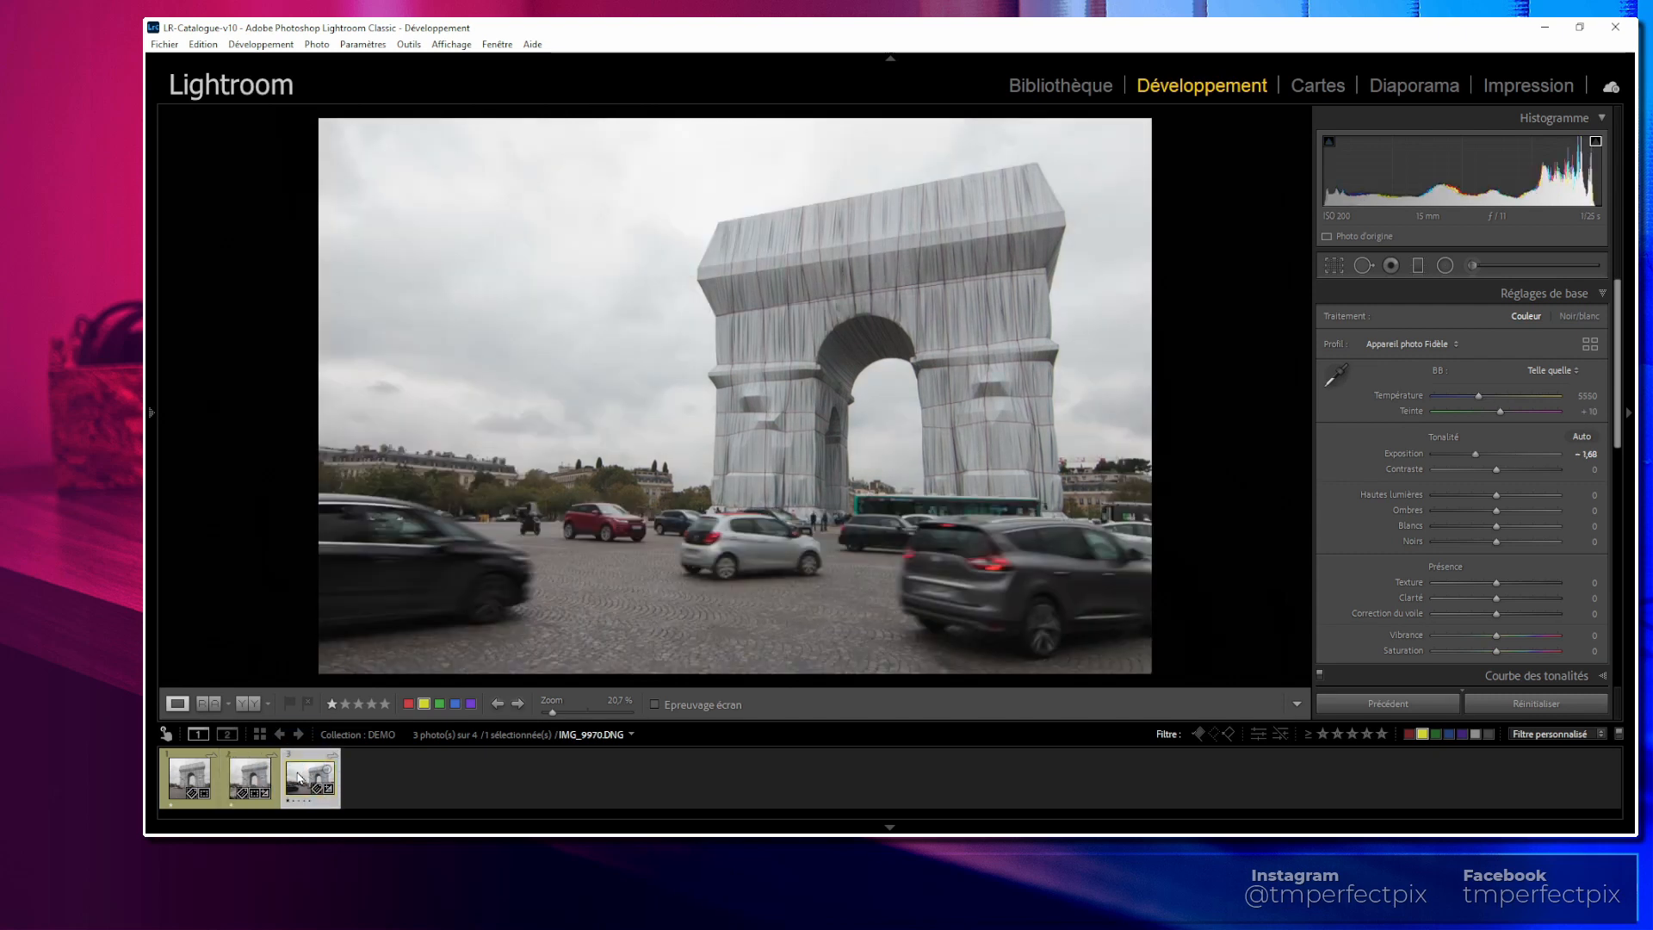
{"action": "key", "text": "shift+a"}
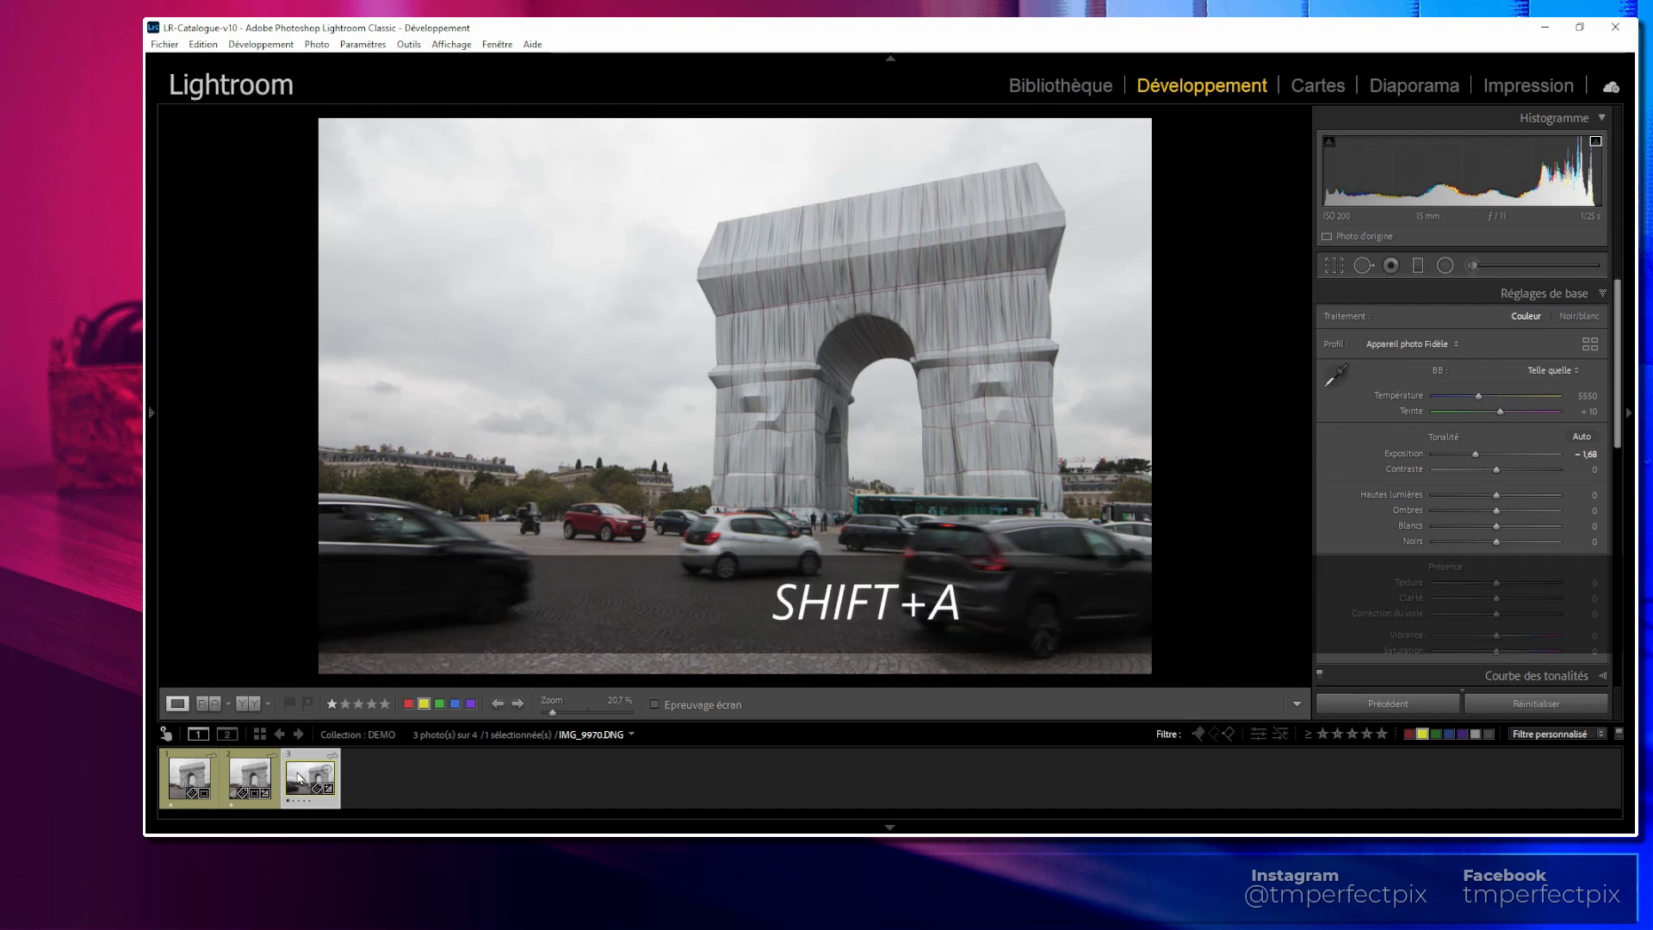